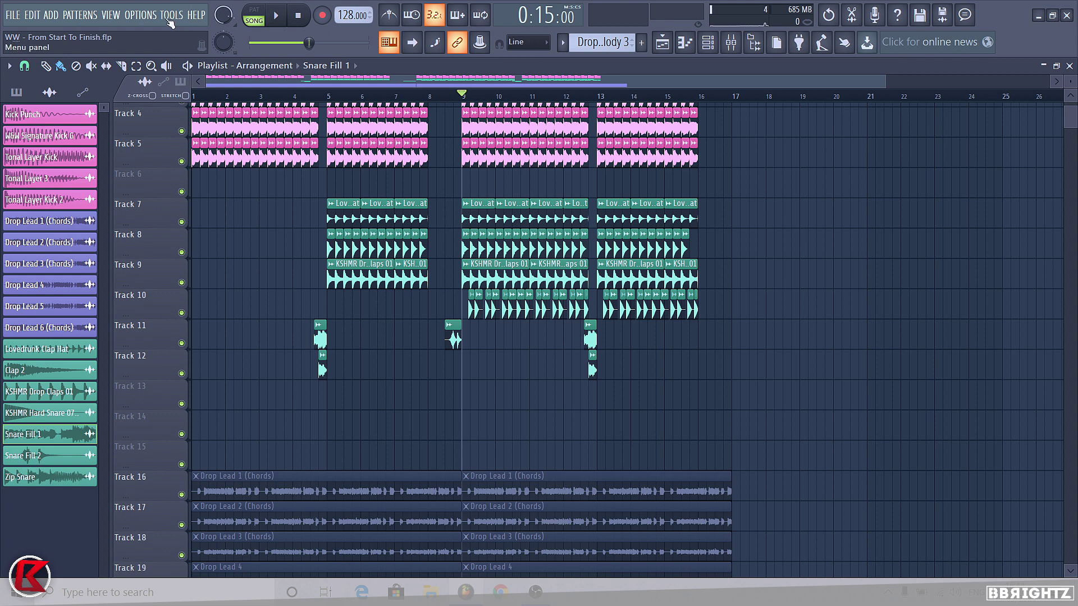
- Set the audio device to FL Studio ASIO and play back the arrangement from bar 9
{"action": "left_click", "coordinate": [141, 15]}
{"action": "left_click", "coordinate": [158, 48]}
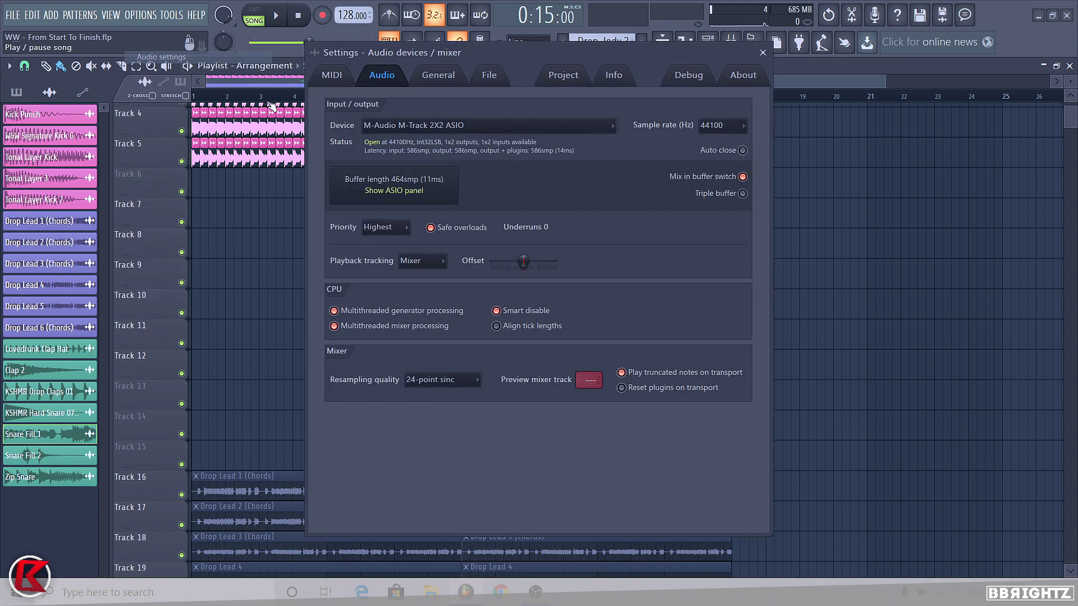
{"action": "left_click", "coordinate": [426, 126]}
{"action": "left_click", "coordinate": [394, 233]}
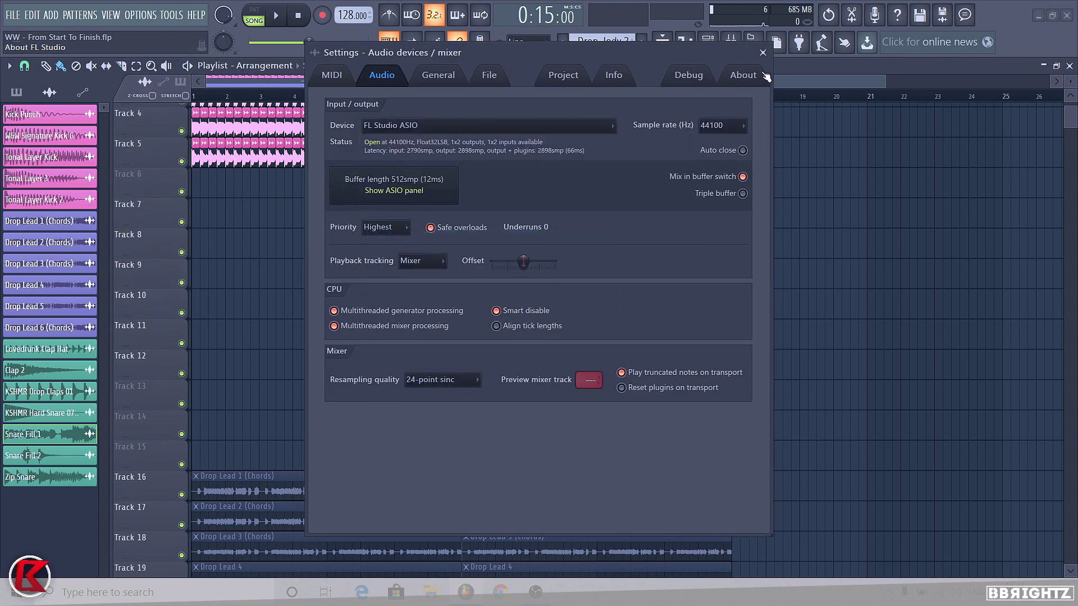
{"action": "left_click", "coordinate": [762, 52]}
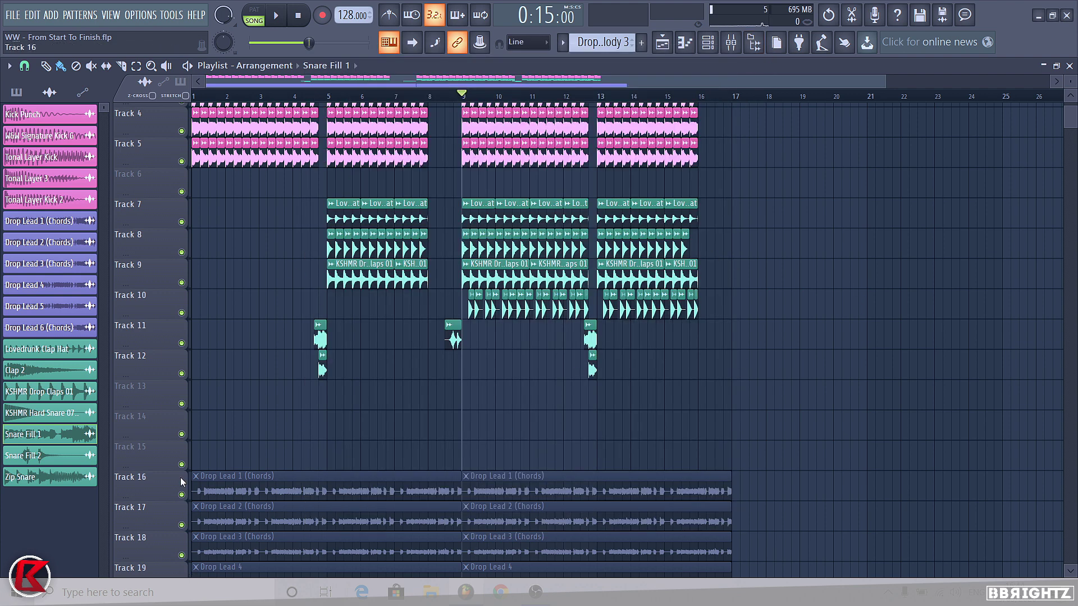
{"action": "key", "text": "space"}
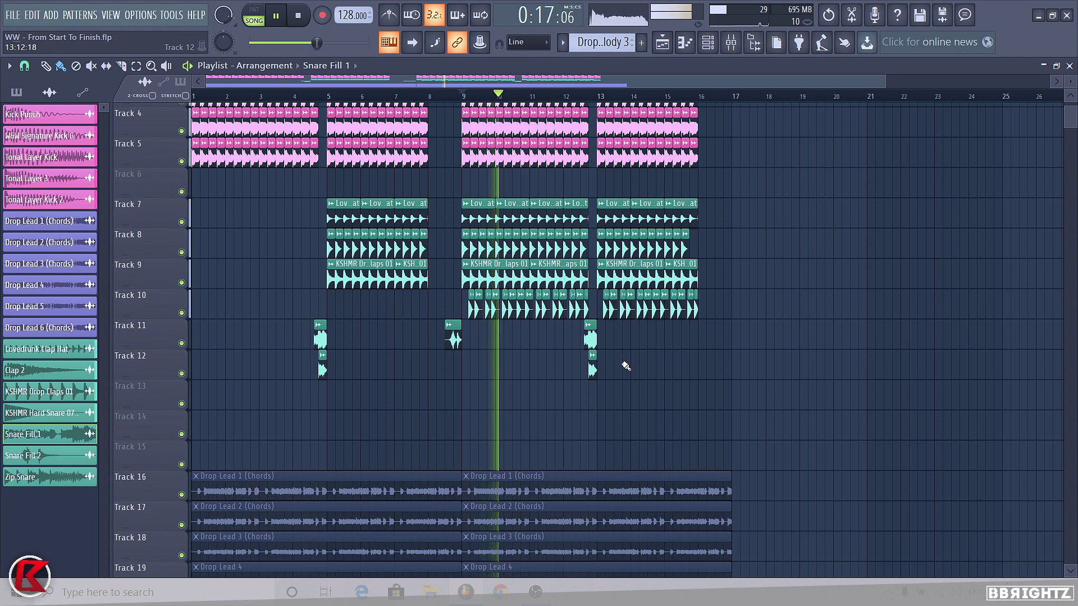
{"action": "key", "text": "space"}
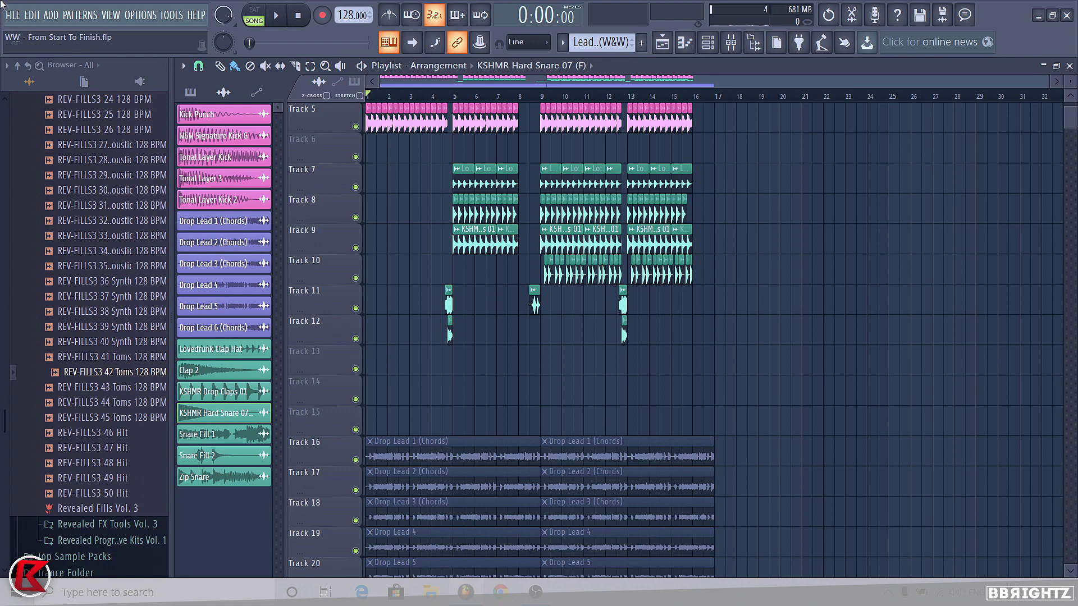
- Examine the available input/output devices in the audio settings
{"action": "left_click", "coordinate": [140, 15]}
{"action": "left_click", "coordinate": [155, 56]}
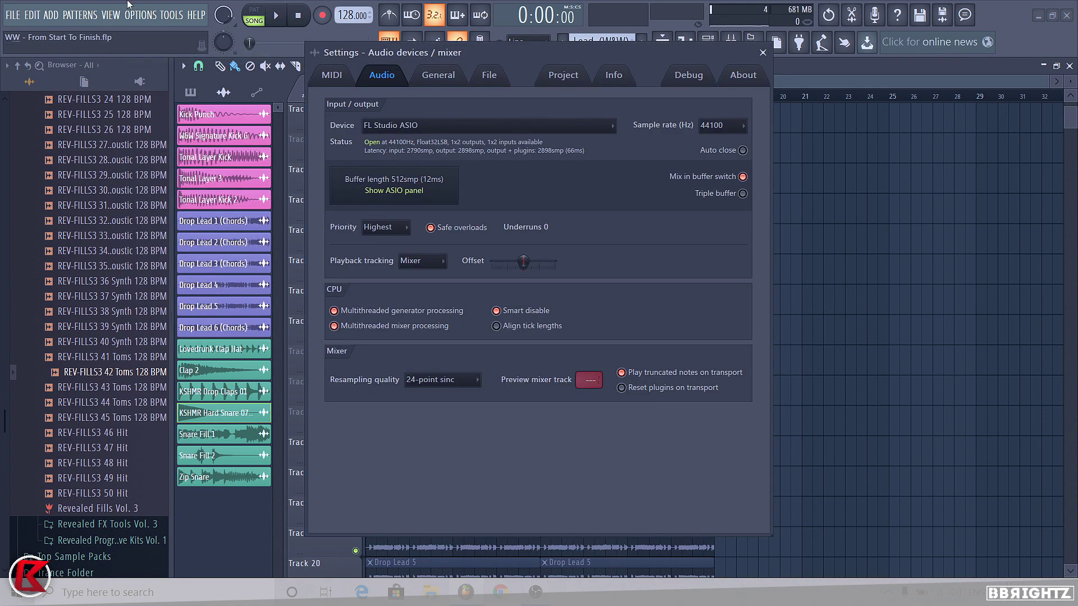
{"action": "left_click", "coordinate": [421, 126]}
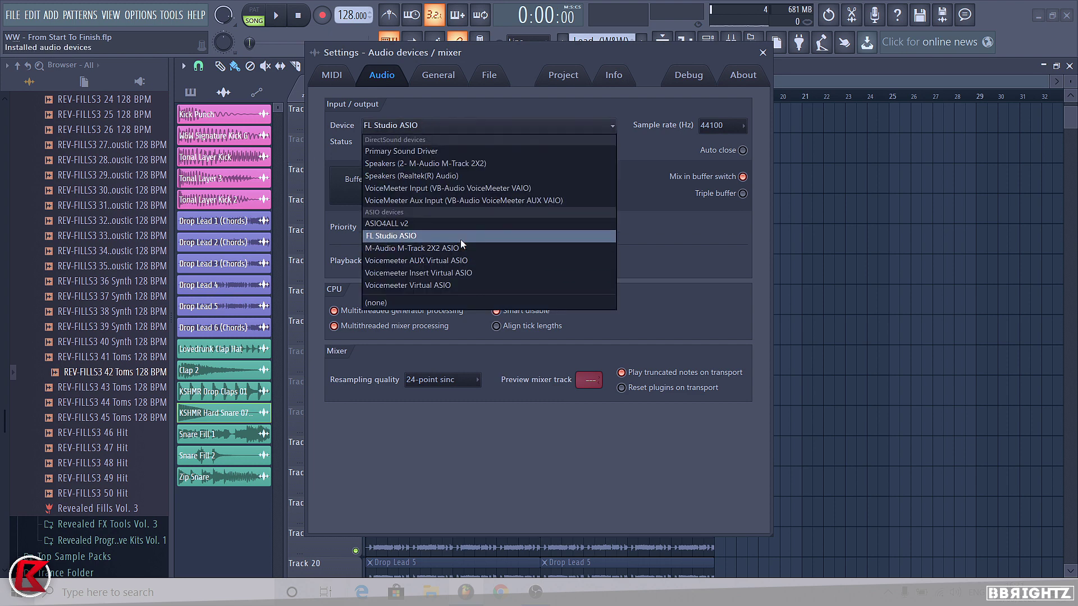
{"action": "left_click", "coordinate": [763, 53]}
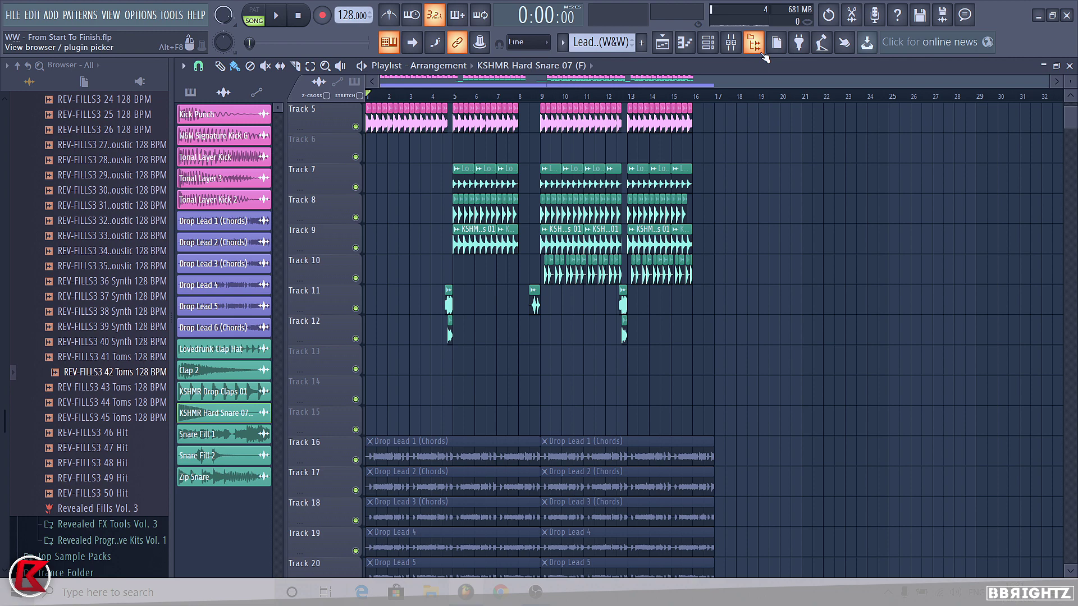
- Select all the Drop Lead clips on tracks 16 to 21 in the playlist
{"action": "scroll", "coordinate": [679, 320], "scroll_direction": "up", "scroll_amount": 3}
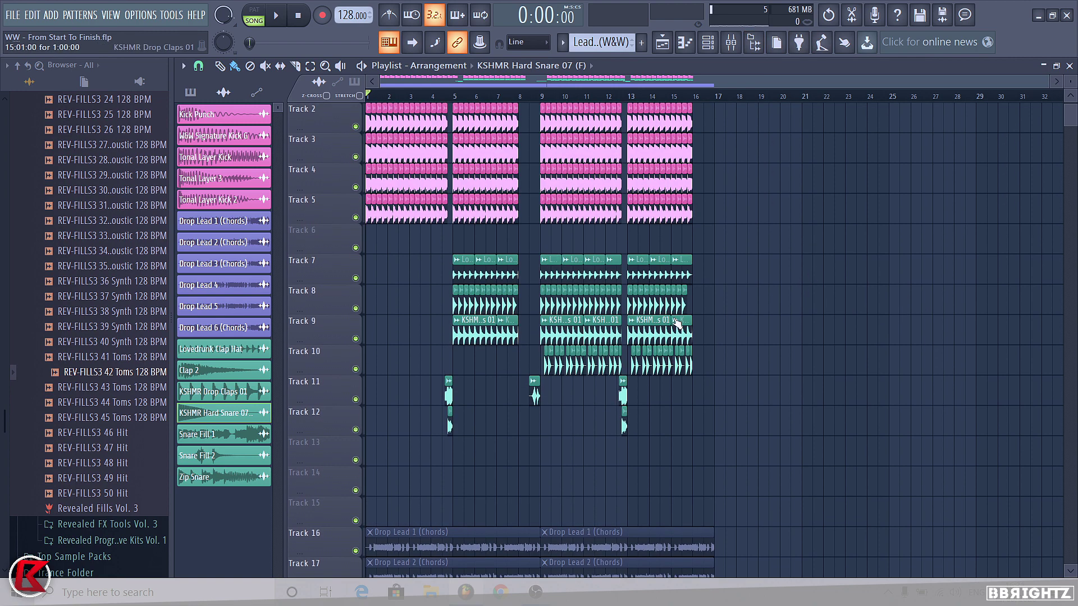
{"action": "scroll", "coordinate": [677, 320], "scroll_direction": "down", "scroll_amount": 11}
{"action": "scroll", "coordinate": [673, 306], "scroll_direction": "up", "scroll_amount": 9}
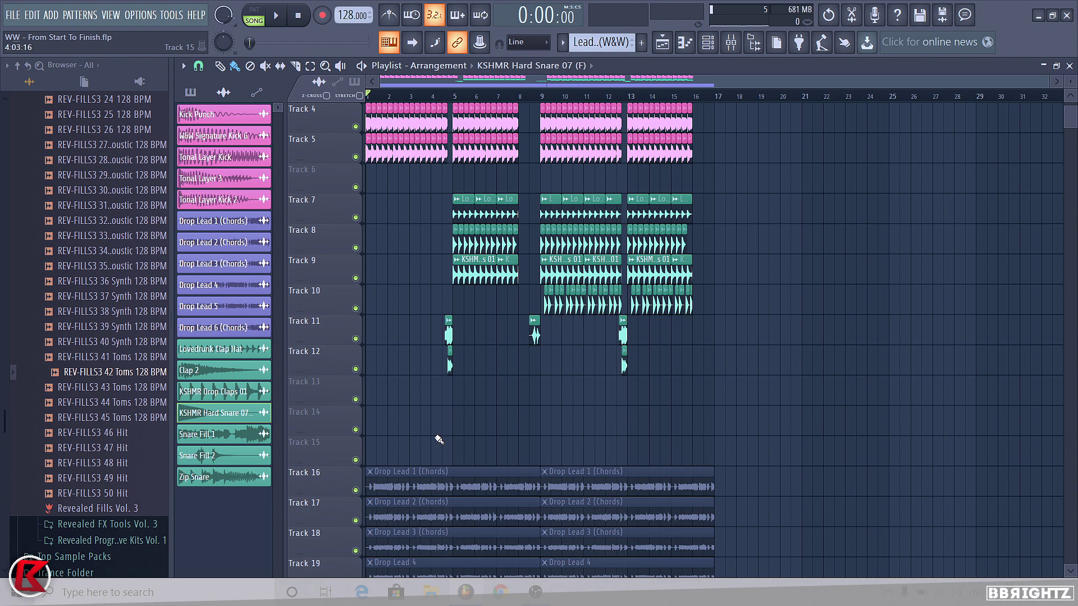
{"action": "scroll", "coordinate": [792, 403], "scroll_direction": "down", "scroll_amount": 1}
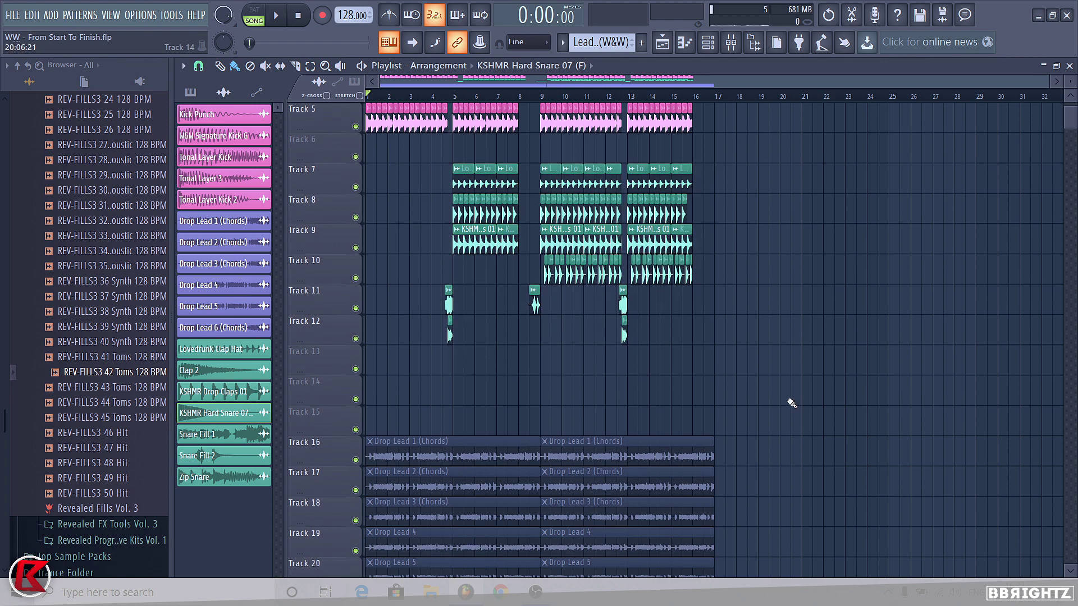
{"action": "scroll", "coordinate": [789, 401], "scroll_direction": "down", "scroll_amount": 5}
{"action": "left_click_drag", "start_coordinate": [813, 524], "coordinate": [385, 285]}
{"action": "scroll", "coordinate": [794, 371], "scroll_direction": "up", "scroll_amount": 4}
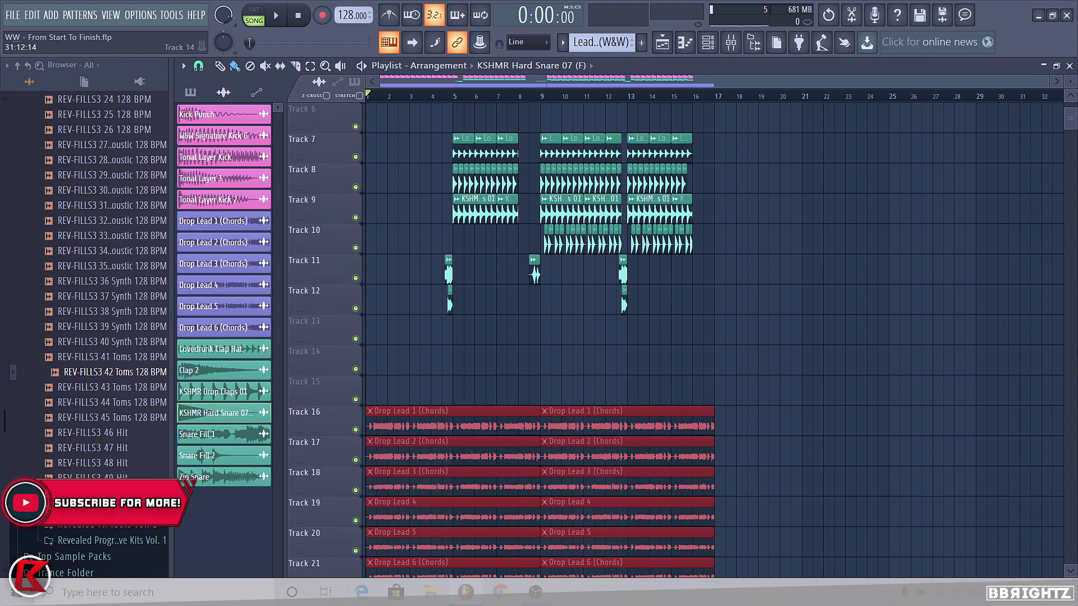
{"action": "scroll", "coordinate": [636, 219], "scroll_direction": "up", "scroll_amount": 5}
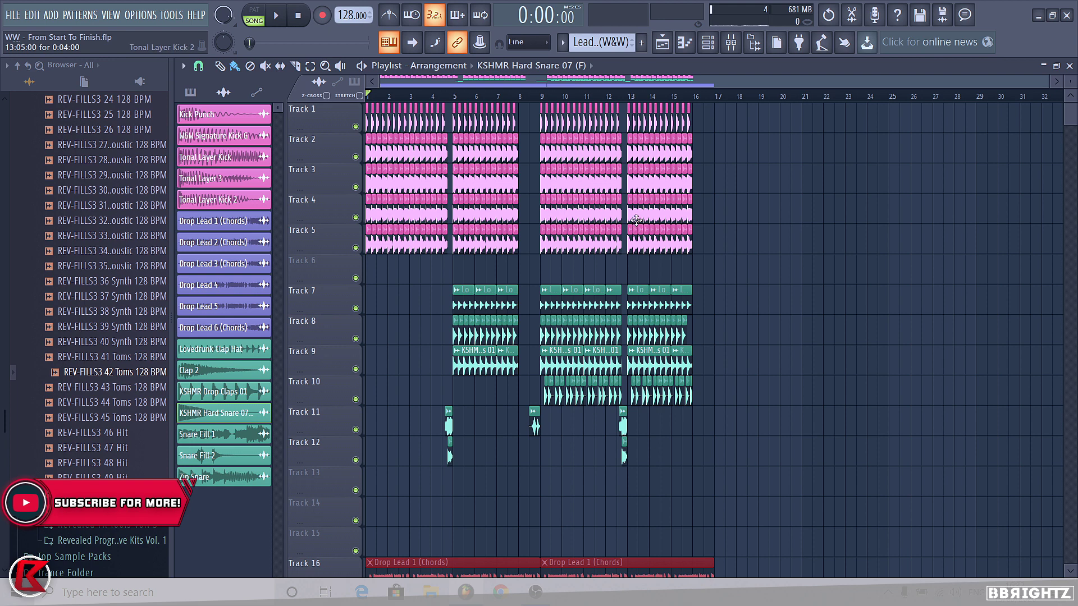
- Hide the sample browser to give the playlist more room
{"action": "scroll", "coordinate": [102, 351], "scroll_direction": "up", "scroll_amount": 4}
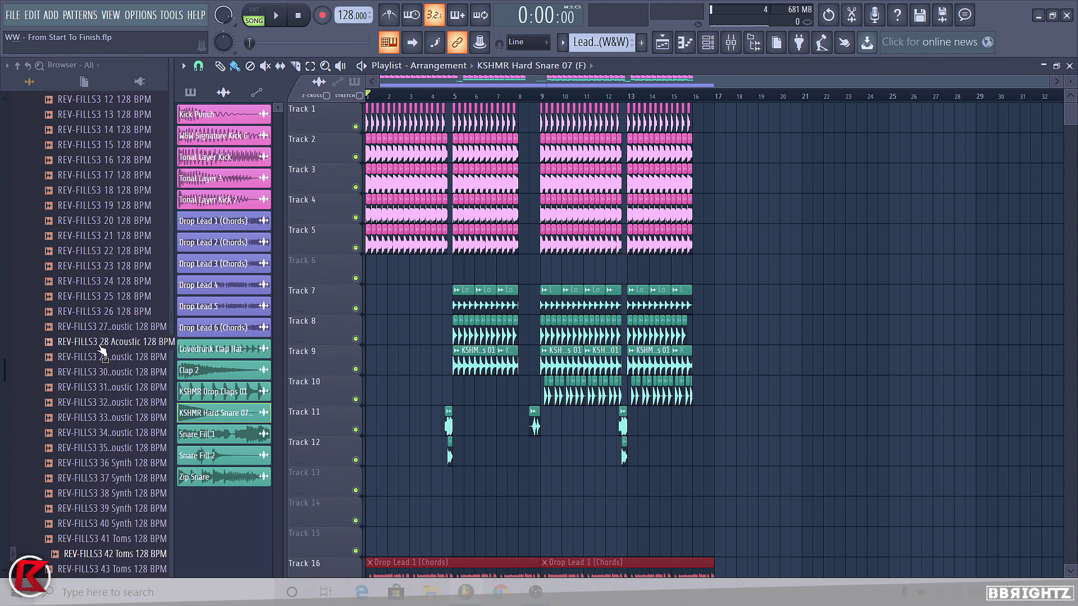
{"action": "scroll", "coordinate": [102, 351], "scroll_direction": "up", "scroll_amount": 8}
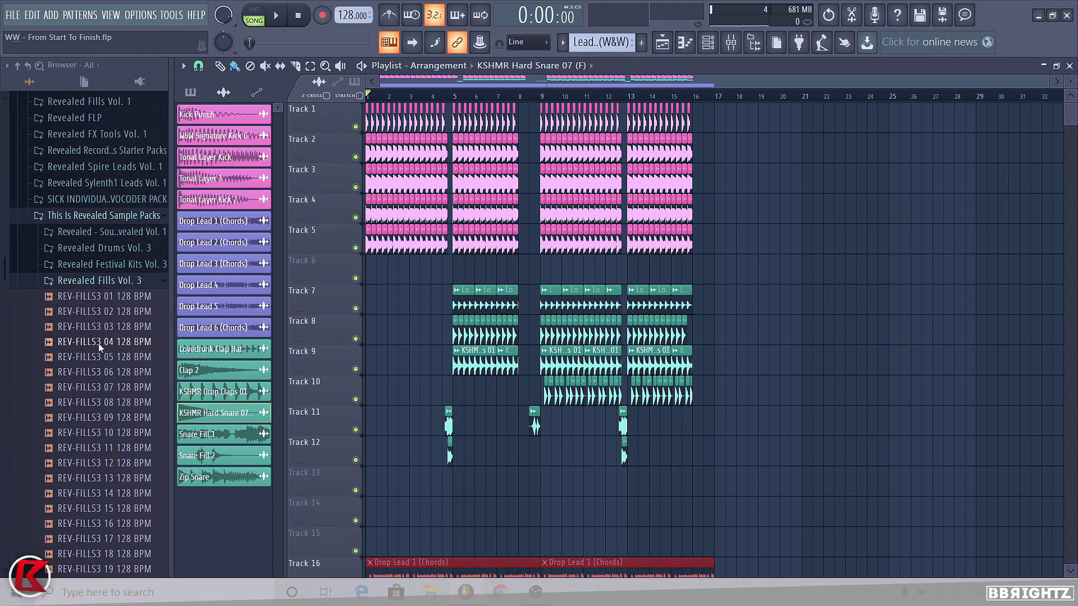
{"action": "left_click", "coordinate": [754, 49]}
- Solo Track 16 and open the channel settings of its Drop Lead 1 (Chords) clip
{"action": "scroll", "coordinate": [806, 269], "scroll_direction": "down", "scroll_amount": 3}
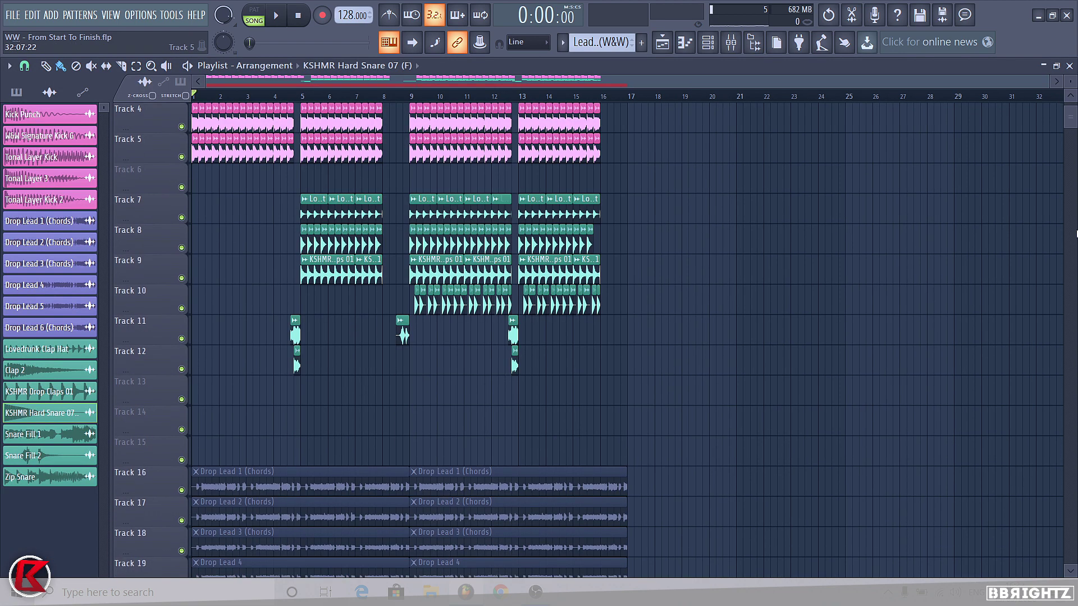
{"action": "scroll", "coordinate": [1074, 232], "scroll_direction": "down", "scroll_amount": 15}
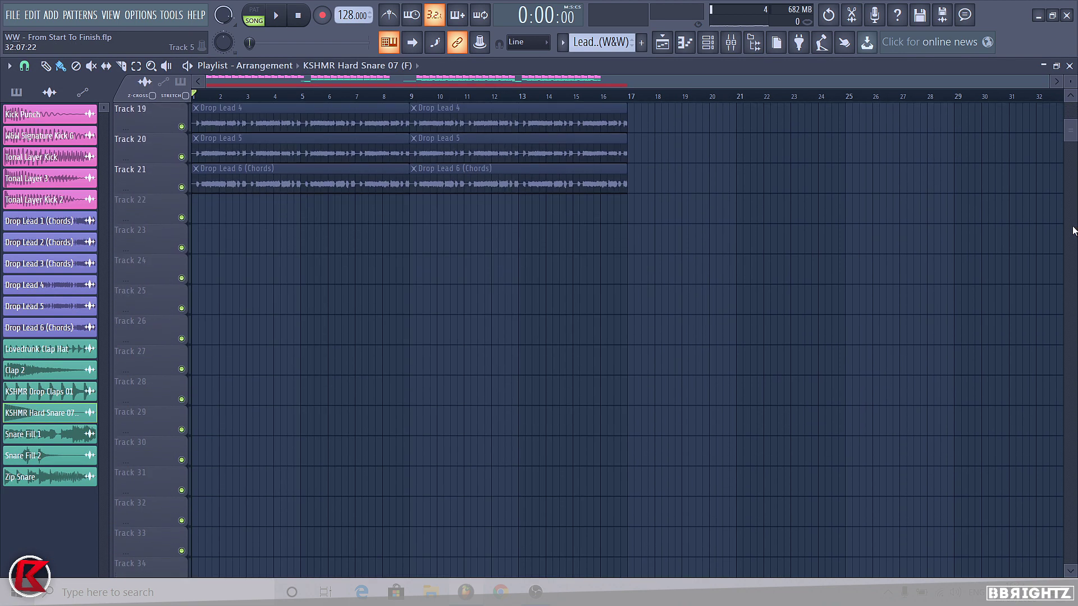
{"action": "scroll", "coordinate": [1075, 237], "scroll_direction": "up", "scroll_amount": 9}
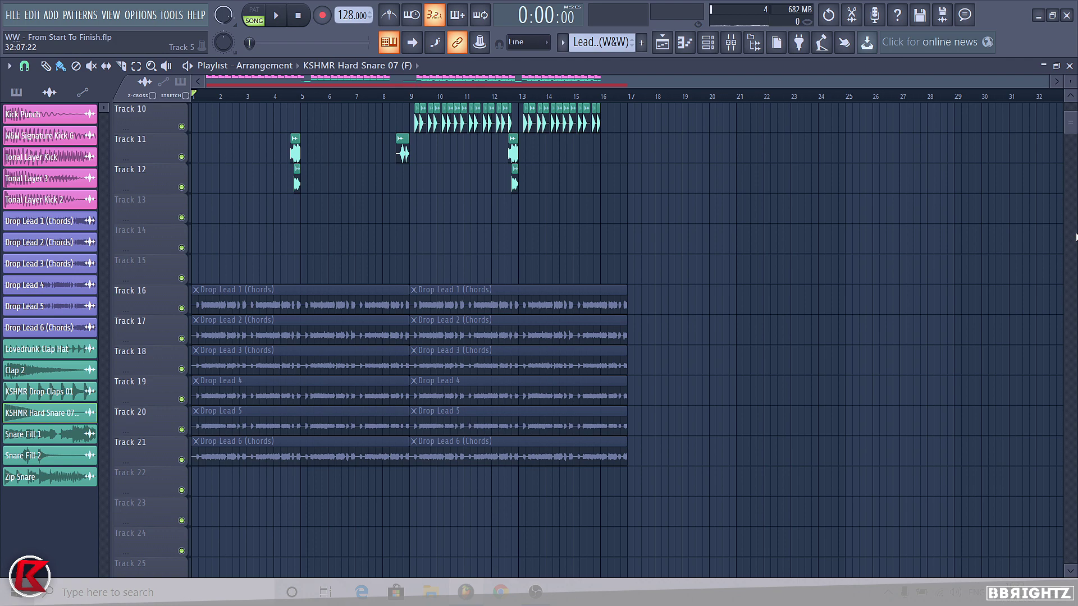
{"action": "scroll", "coordinate": [801, 371], "scroll_direction": "up", "scroll_amount": 9}
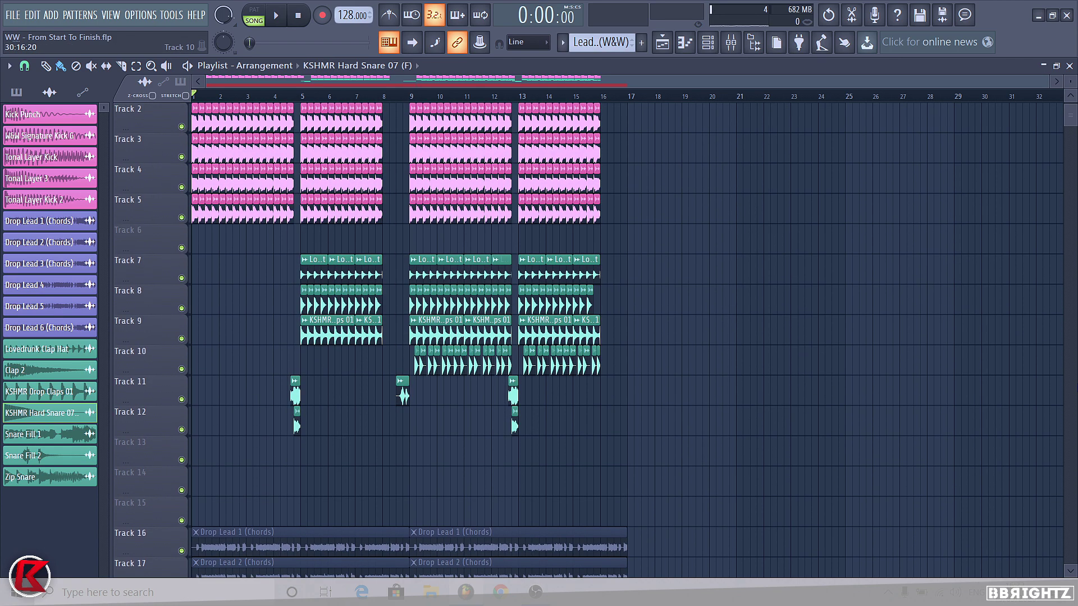
{"action": "scroll", "coordinate": [1062, 369], "scroll_direction": "down", "scroll_amount": 9}
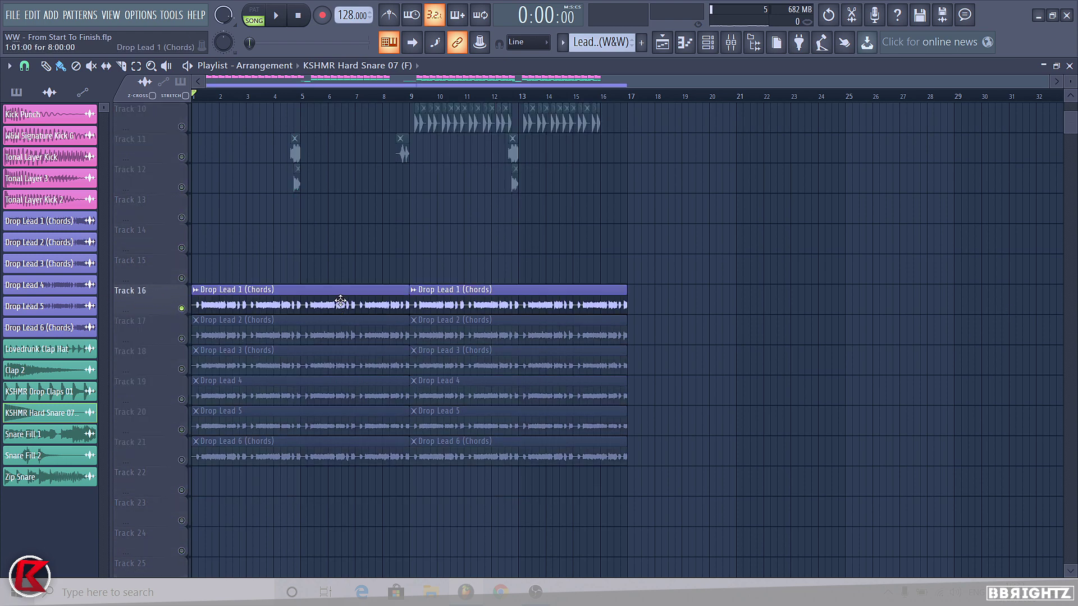
{"action": "double_click", "coordinate": [339, 304]}
{"action": "key", "text": "Escape"}
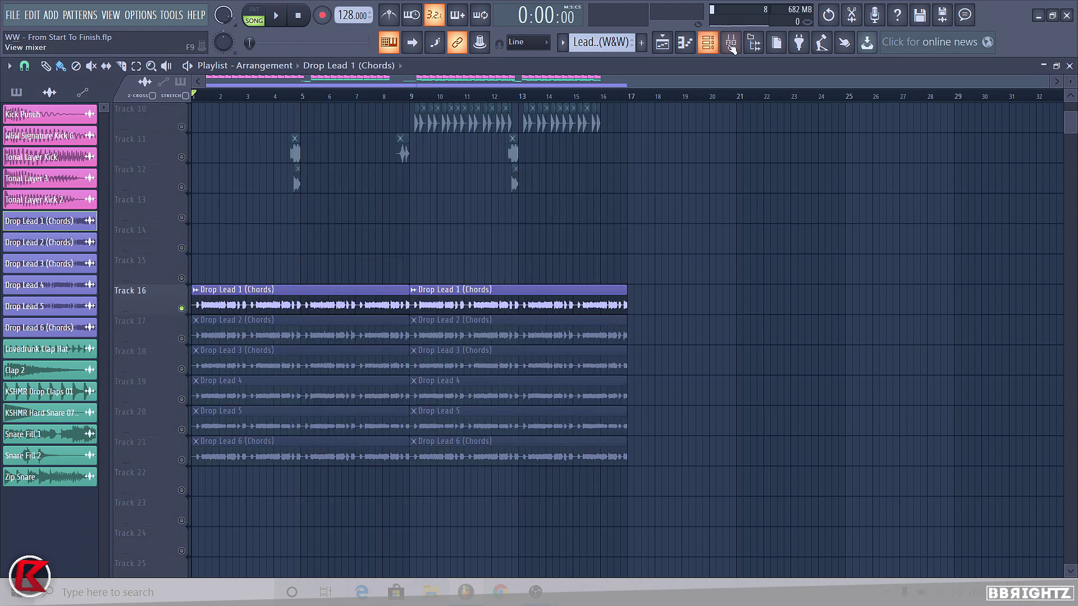
- Examine the mixer routing of the Lead 1 to Lead 6 tracks into the Group track
{"action": "left_click", "coordinate": [730, 42]}
{"action": "scroll", "coordinate": [398, 213], "scroll_direction": "up", "scroll_amount": 2}
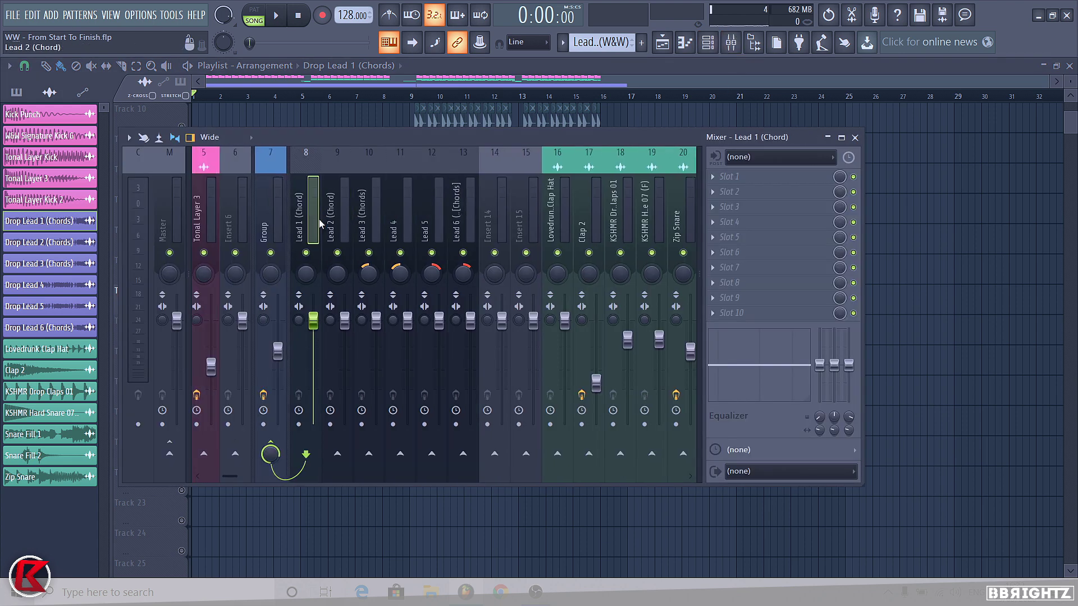
{"action": "left_click", "coordinate": [459, 219]}
{"action": "left_click", "coordinate": [308, 219]}
{"action": "left_click", "coordinate": [383, 222]}
{"action": "left_click", "coordinate": [437, 219]}
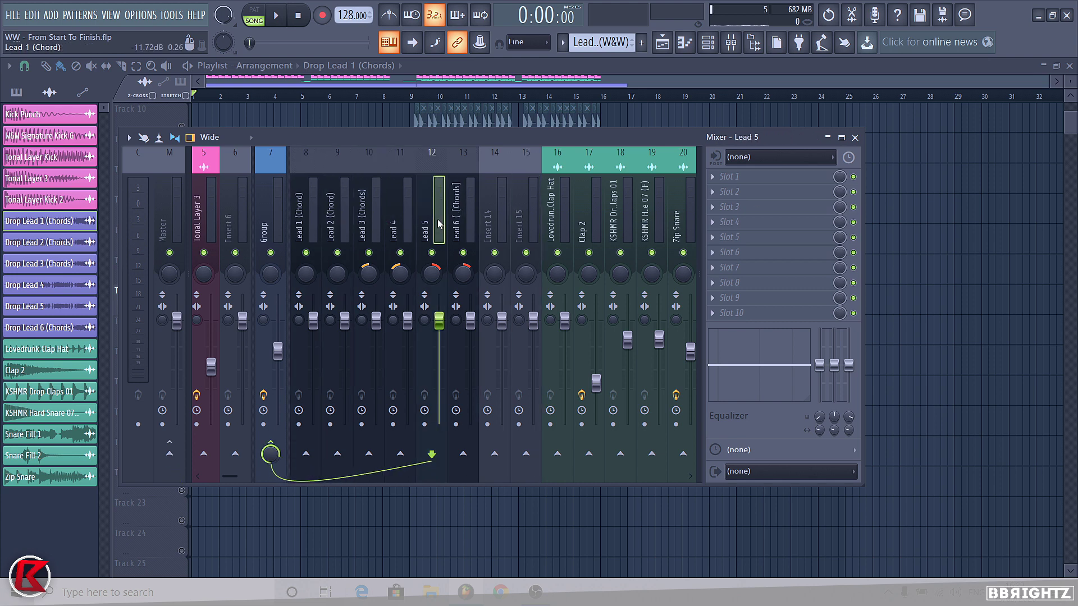
{"action": "left_click", "coordinate": [324, 223]}
{"action": "left_click", "coordinate": [314, 223]}
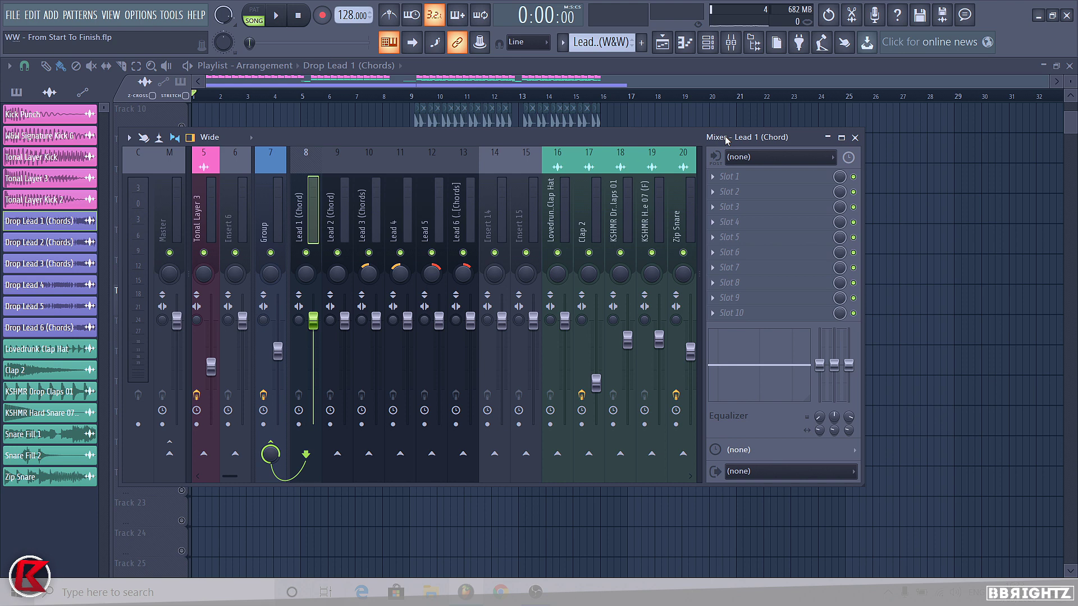
- Inspect the CamelCrusher, first Fruity parametric EQ 2 and Fruity Blood Overdrive settings on the Group mixer track
{"action": "left_click", "coordinate": [273, 220]}
{"action": "left_click", "coordinate": [742, 178]}
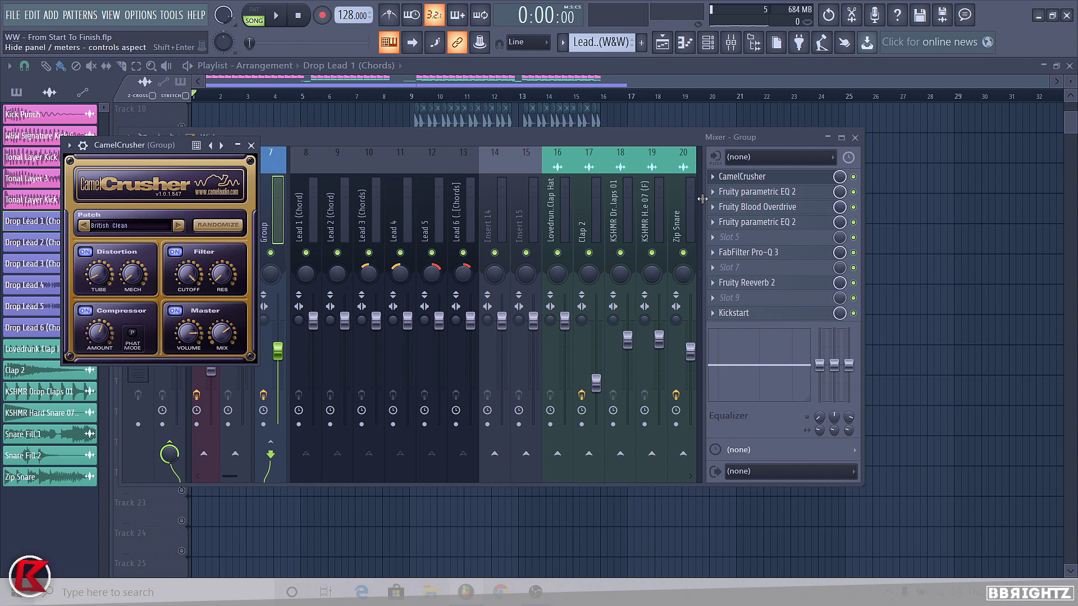
{"action": "left_click", "coordinate": [766, 179]}
{"action": "left_click", "coordinate": [752, 192]}
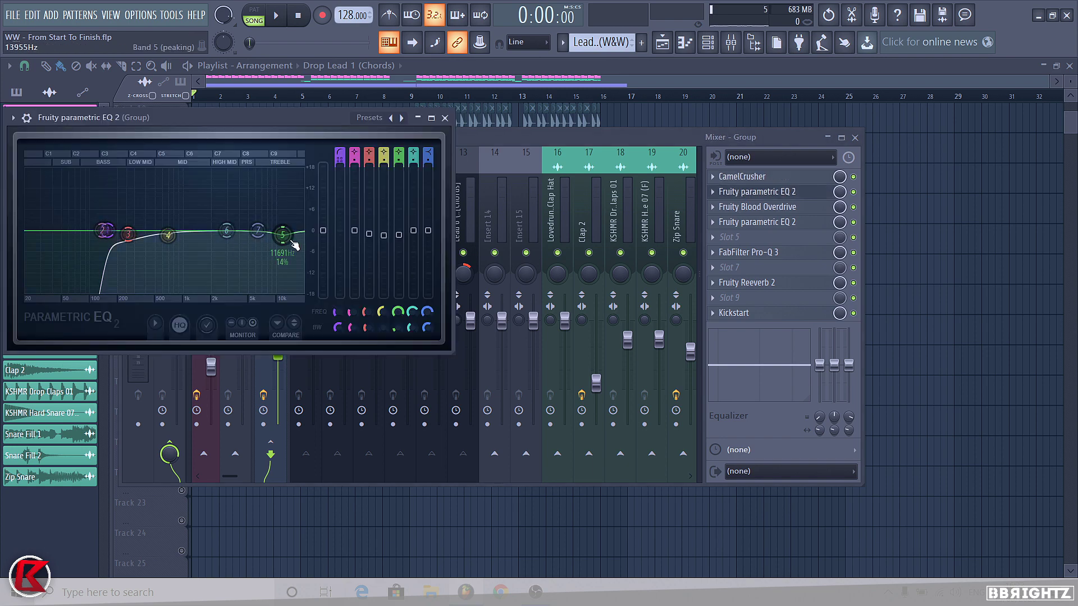
{"action": "left_click", "coordinate": [444, 118]}
{"action": "left_click", "coordinate": [749, 208]}
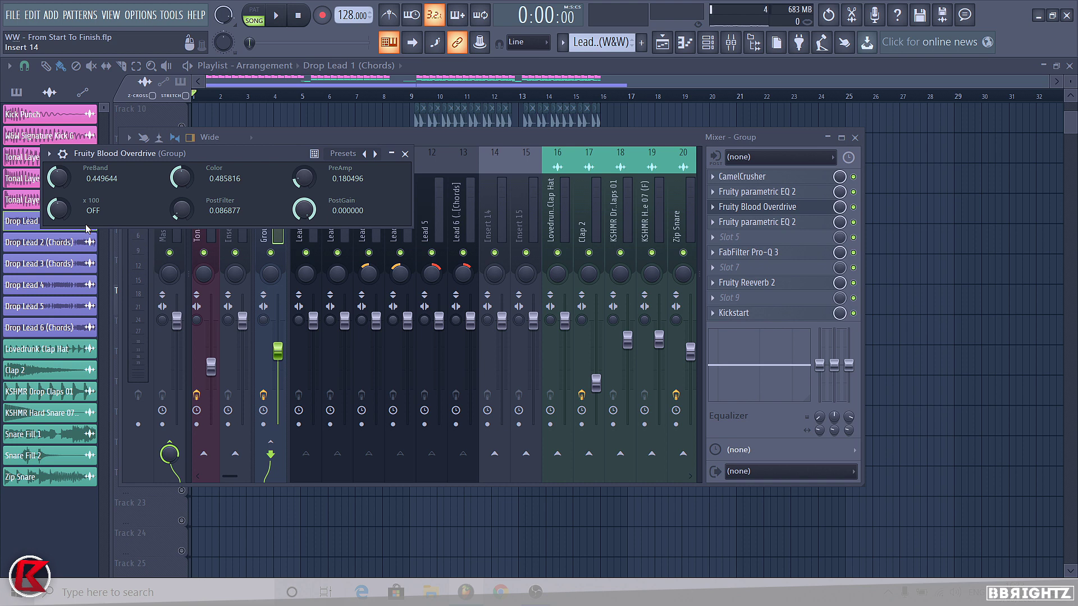
- Inspect the second Fruity parametric EQ 2, FabFilter Pro-Q 3 and Fruity Reeverb 2 on the Group track, and close the mixer
{"action": "left_click", "coordinate": [752, 222]}
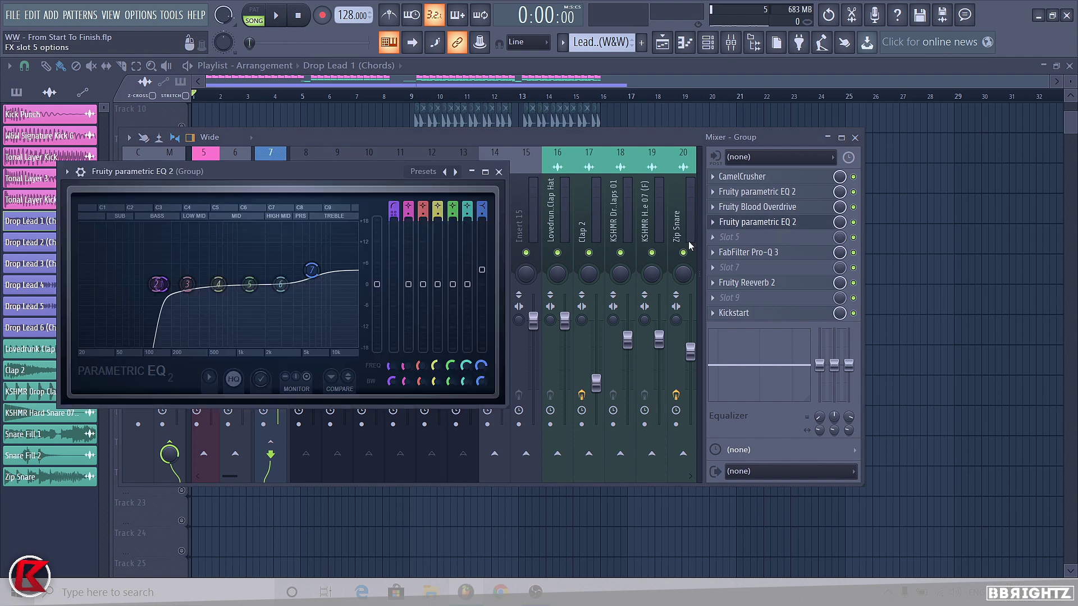
{"action": "left_click", "coordinate": [498, 172]}
{"action": "left_click", "coordinate": [748, 252]}
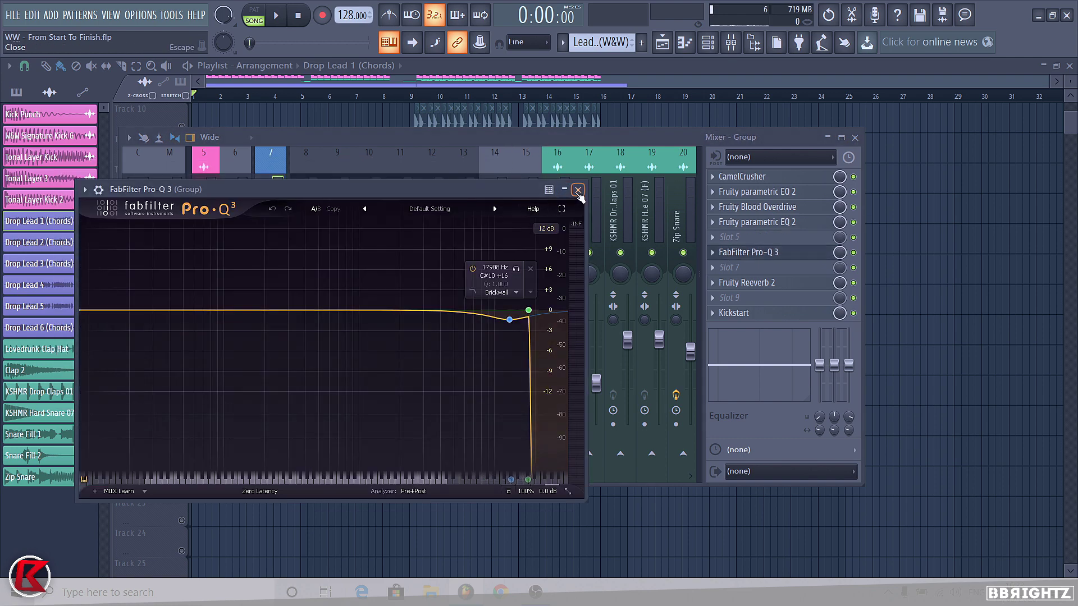
{"action": "left_click", "coordinate": [577, 190]}
{"action": "left_click", "coordinate": [749, 283]}
{"action": "left_click", "coordinate": [749, 283]}
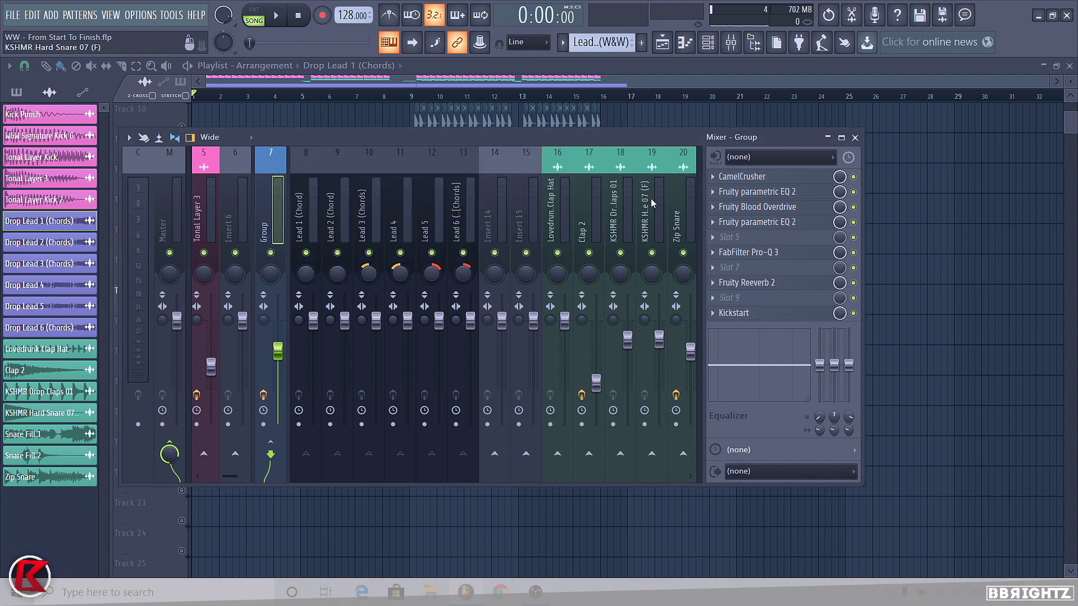
{"action": "right_click", "coordinate": [935, 217]}
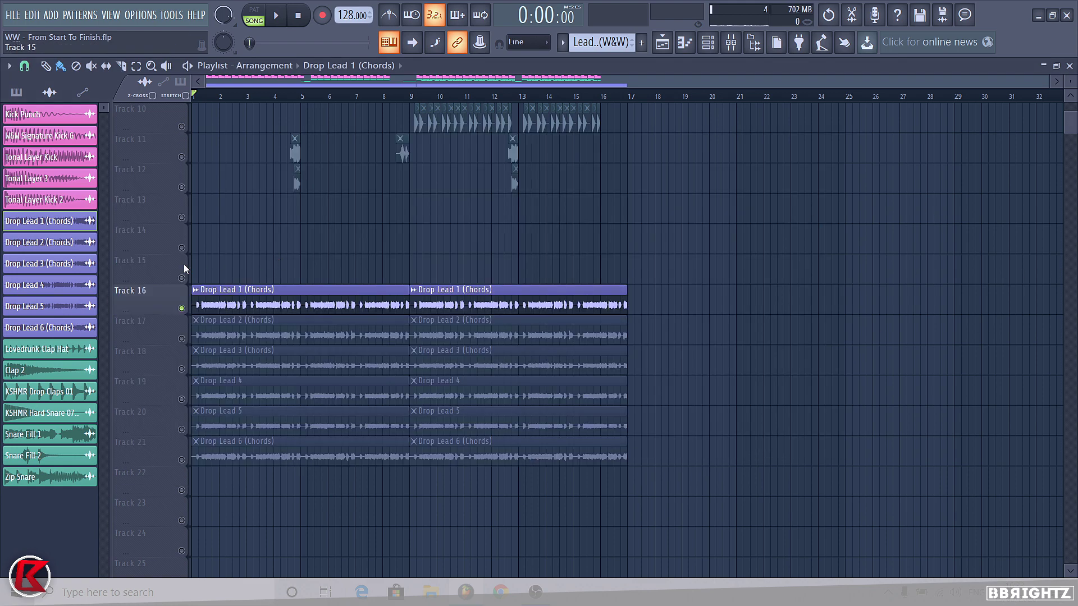
- Play the soloed Drop Lead 1 (Chords) and bypass Fruity Blood Overdrive on the Group mixer track
{"action": "double_click", "coordinate": [238, 298]}
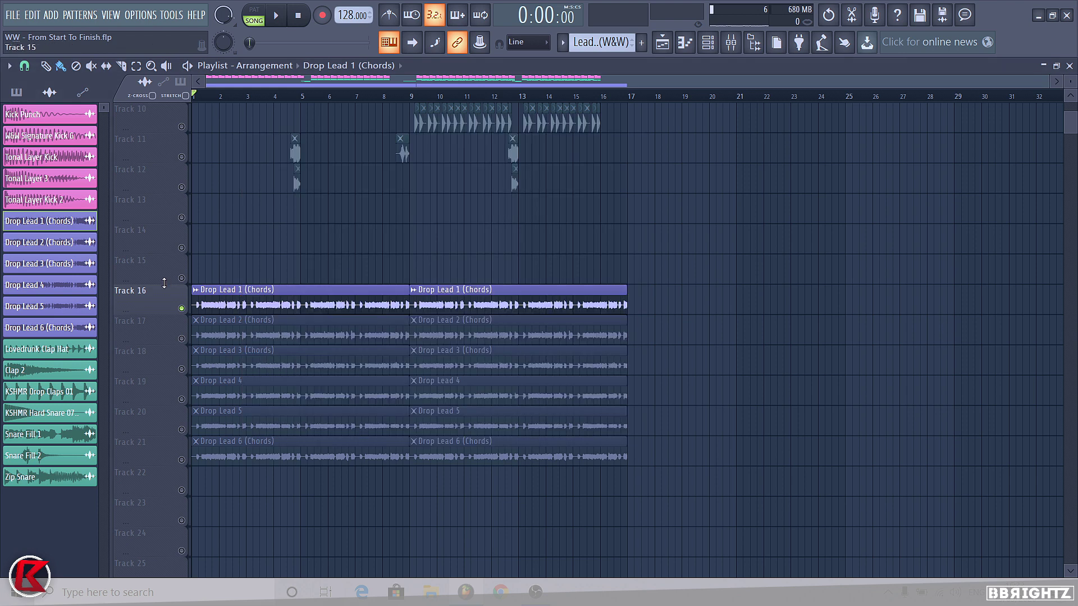
{"action": "double_click", "coordinate": [250, 292]}
{"action": "key", "text": "space"}
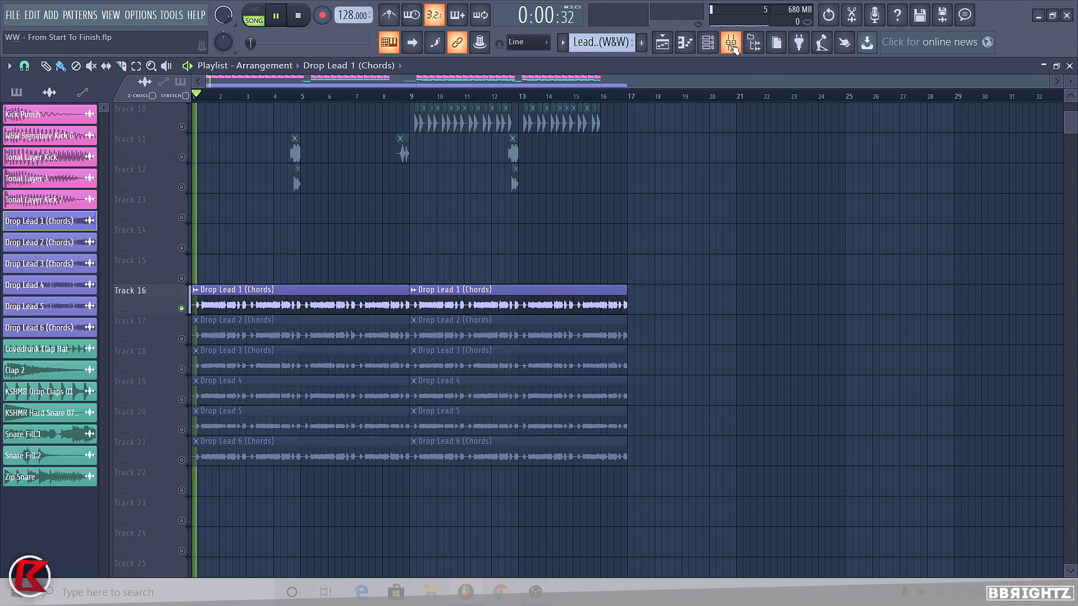
{"action": "left_click", "coordinate": [730, 43]}
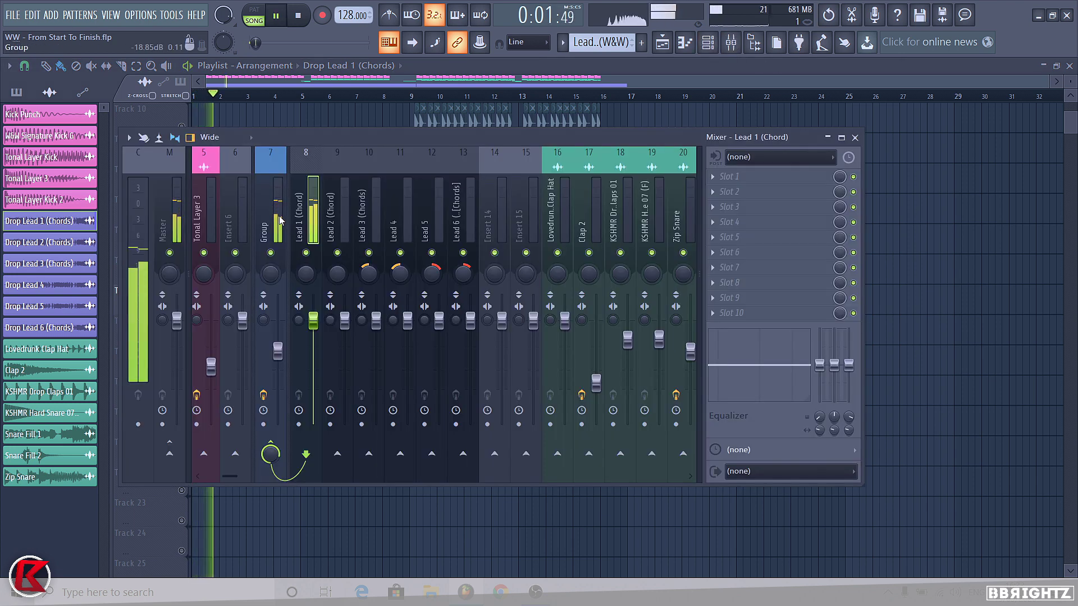
{"action": "left_click", "coordinate": [279, 237]}
{"action": "left_click", "coordinate": [853, 207]}
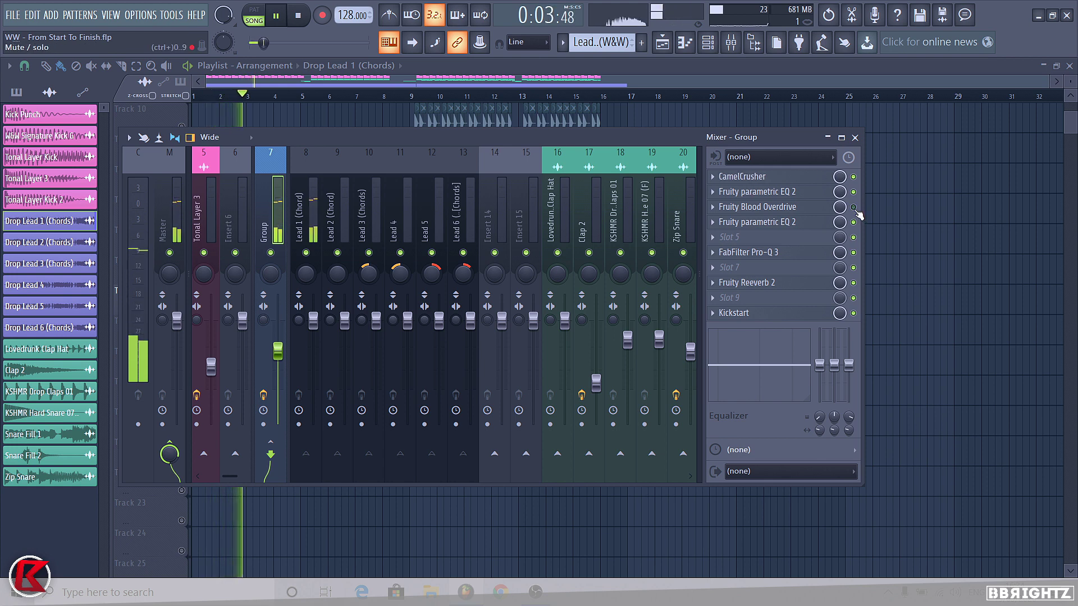
- Re-enable Fruity Blood Overdrive on the Group mixer track and play the soloed Drop Lead 1 (Chords) again
{"action": "key", "text": "space"}
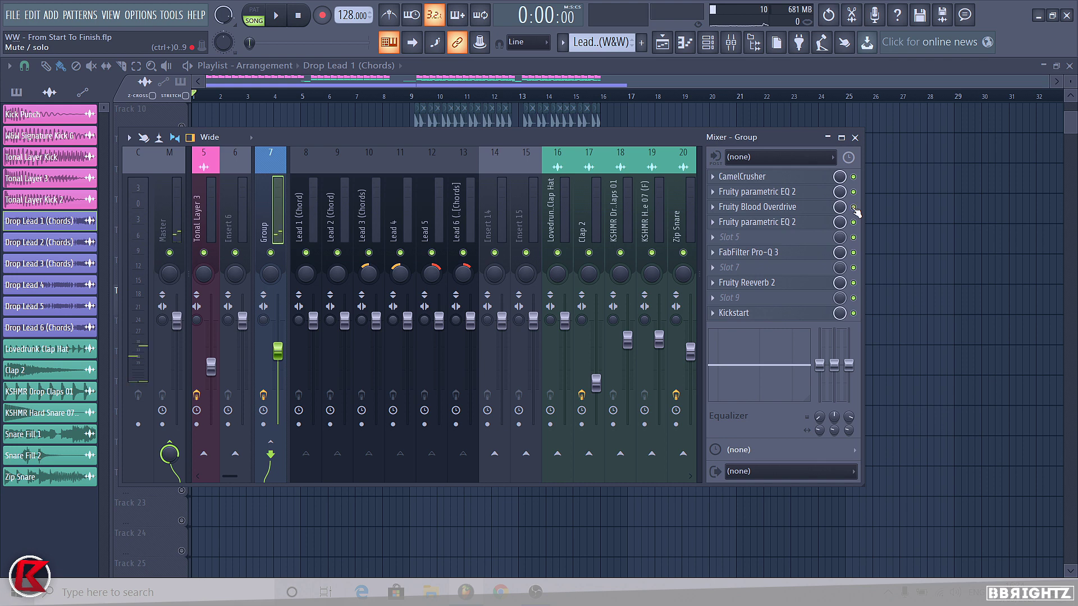
{"action": "key", "text": "space"}
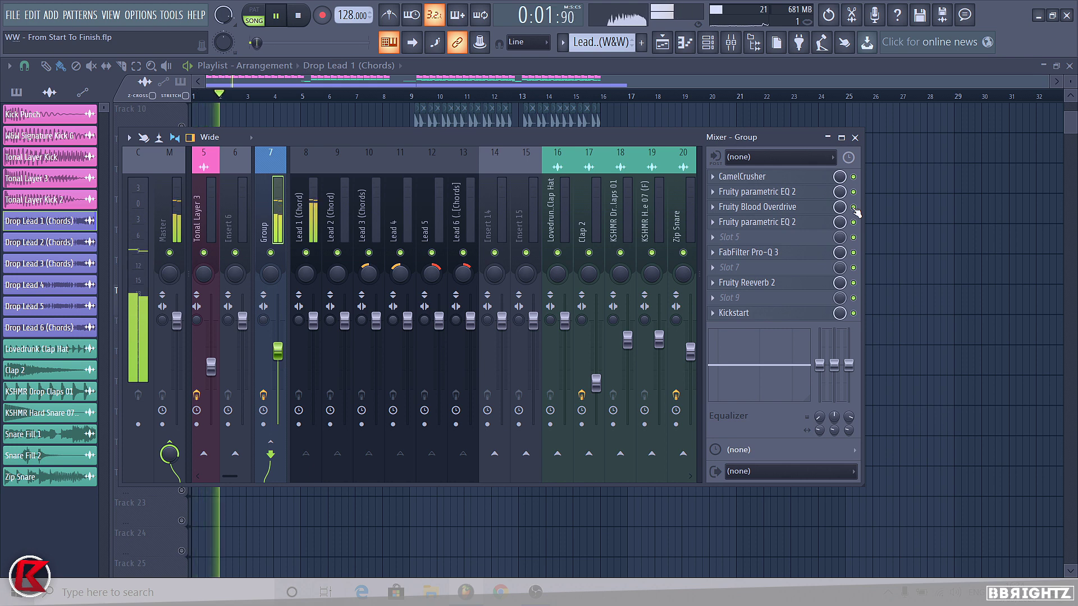
{"action": "key", "text": "space"}
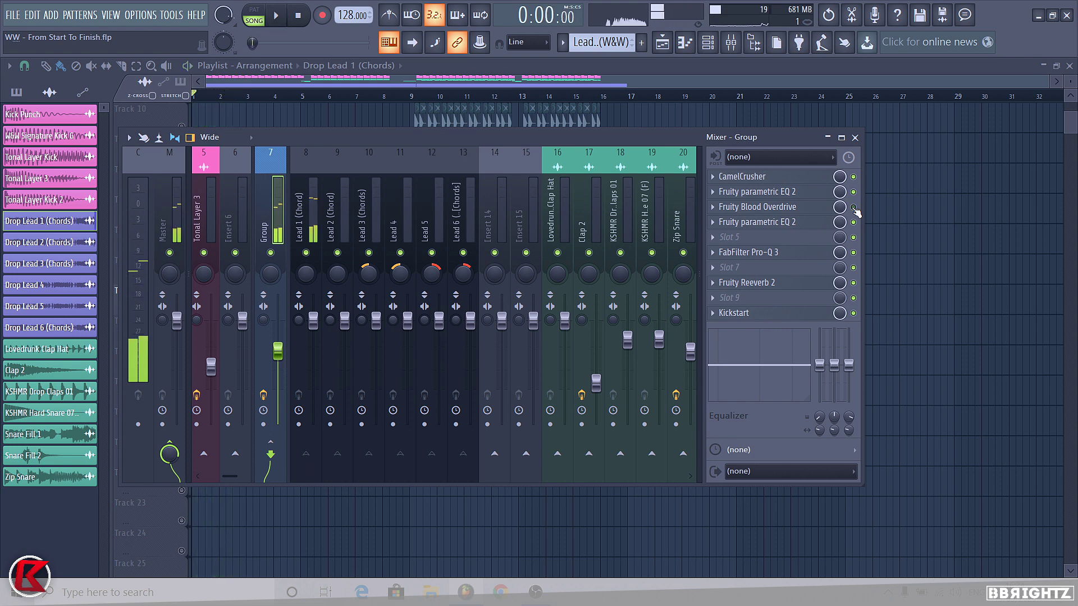
- Play the soloed lead with the Group track's second Fruity parametric EQ 2 open to examine its spectrum
{"action": "left_click", "coordinate": [749, 222]}
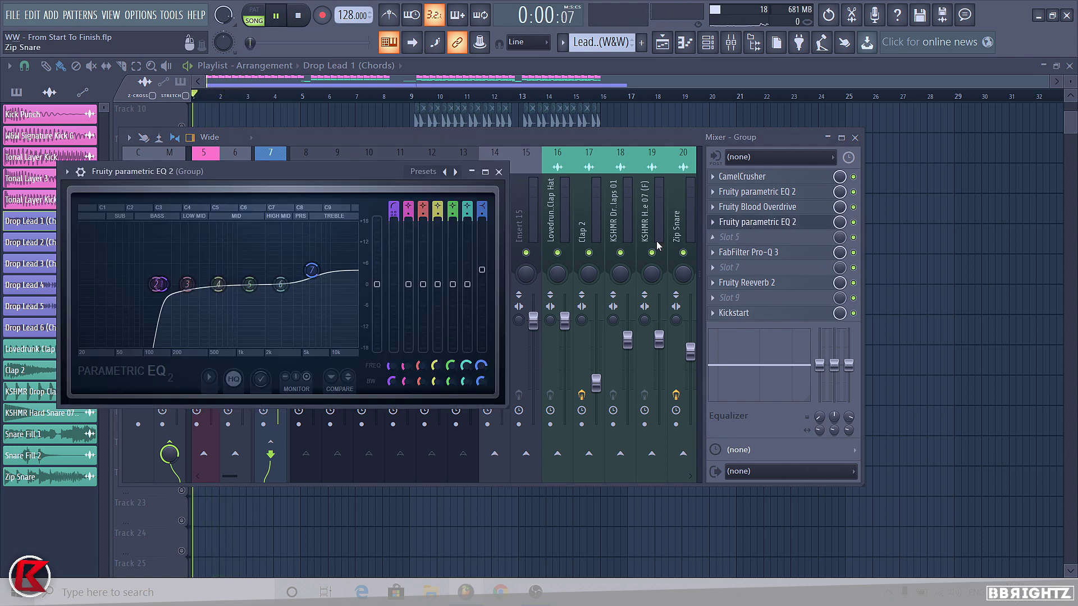
{"action": "key", "text": "space"}
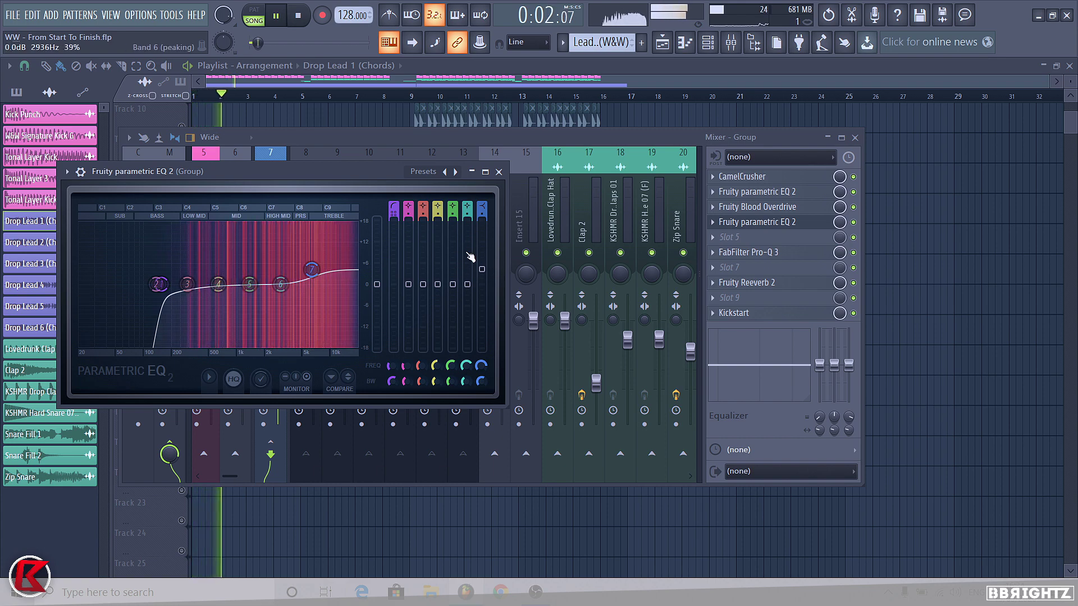
{"action": "left_click", "coordinate": [749, 222]}
{"action": "key", "text": "space"}
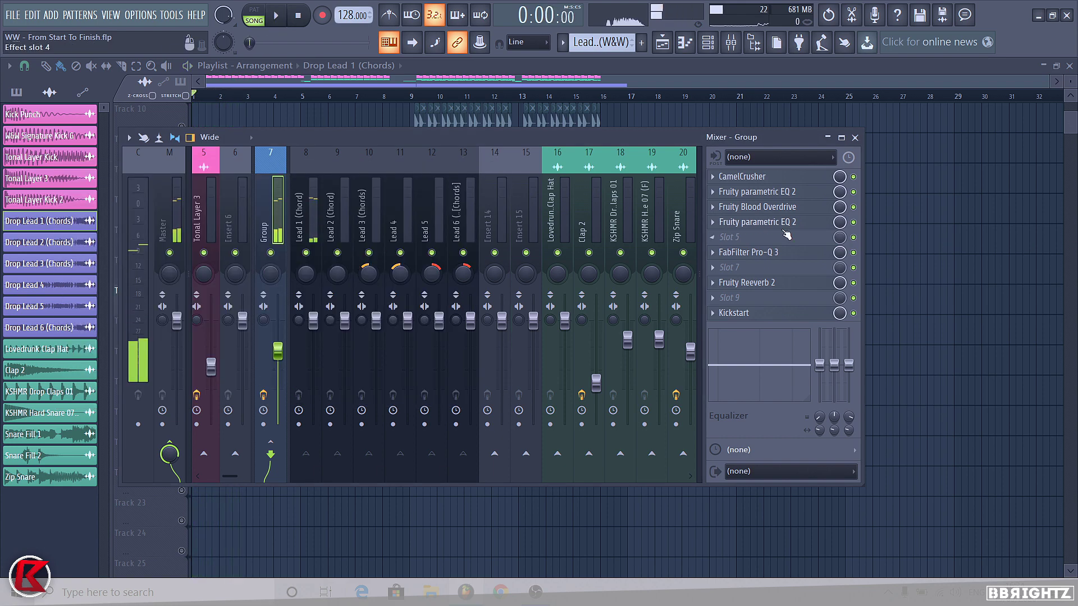
- Raise band 7 slightly in the Group track's second Fruity parametric EQ 2, audition the lead, and close the EQ and mixer
{"action": "left_click", "coordinate": [749, 222]}
{"action": "left_click_drag", "start_coordinate": [311, 270], "coordinate": [310, 266]}
{"action": "key", "text": "space"}
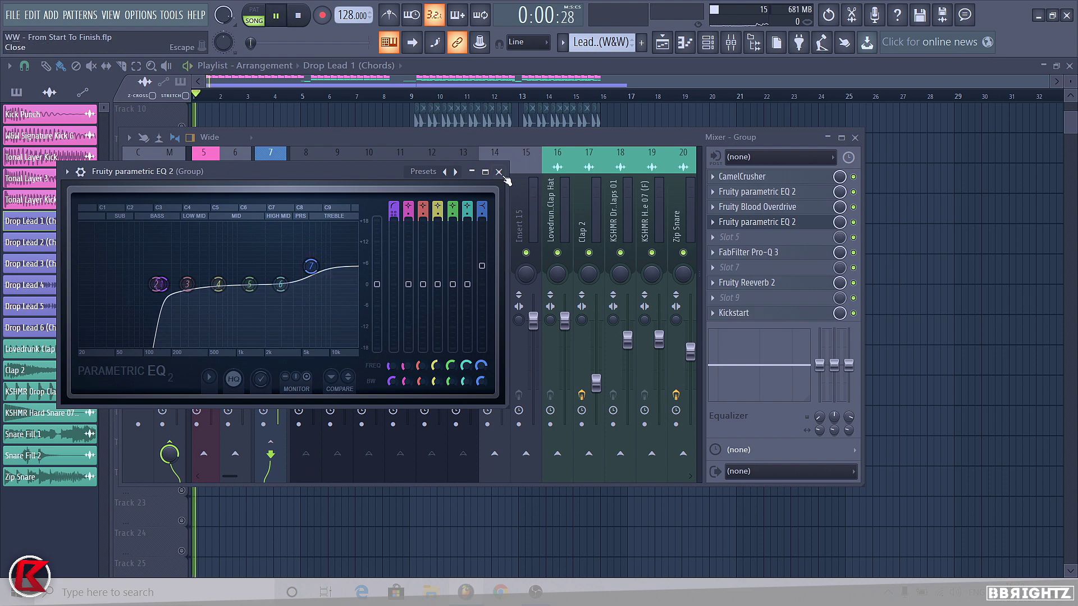
{"action": "left_click", "coordinate": [498, 171]}
{"action": "key", "text": "space"}
{"action": "left_click", "coordinate": [940, 238]}
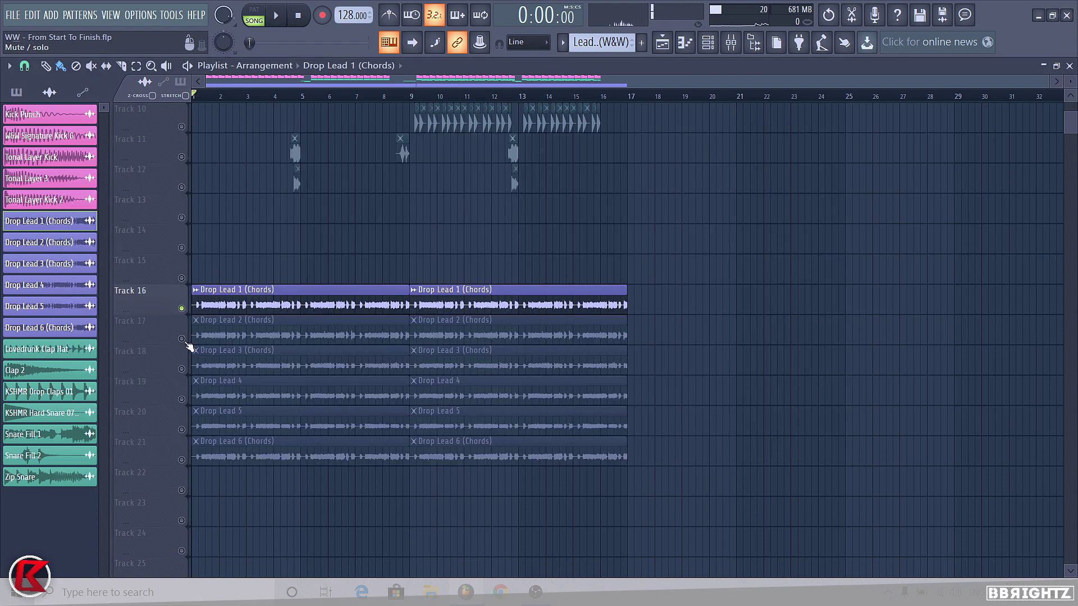
- Solo and play the Drop Lead 2 (Chords) through Drop Lead 6 (Chords) tracks one at a time
{"action": "left_click", "coordinate": [205, 332]}
{"action": "left_click", "coordinate": [290, 321]}
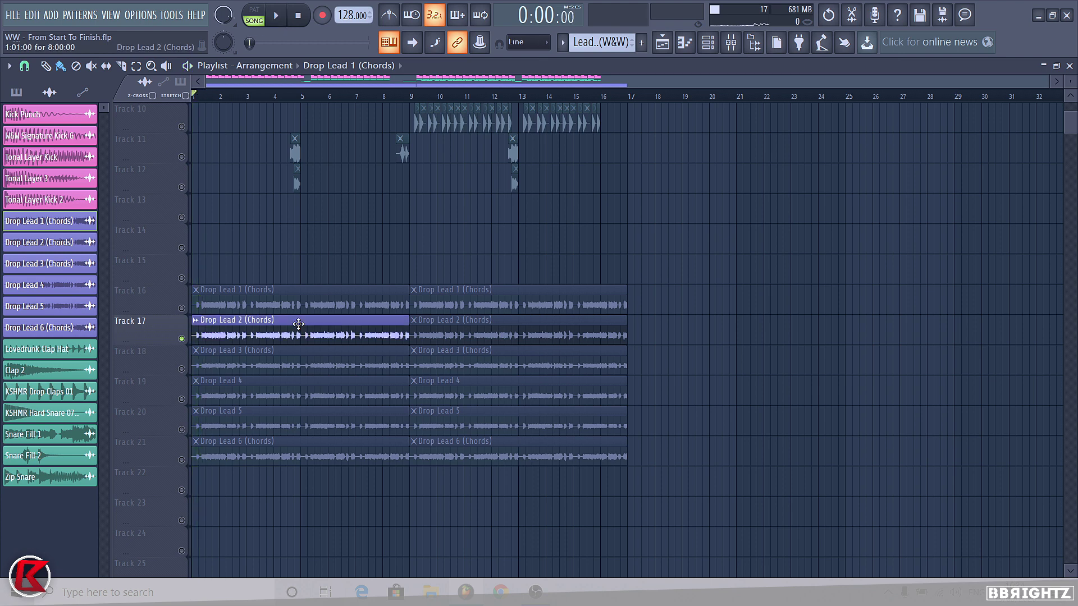
{"action": "key", "text": "space"}
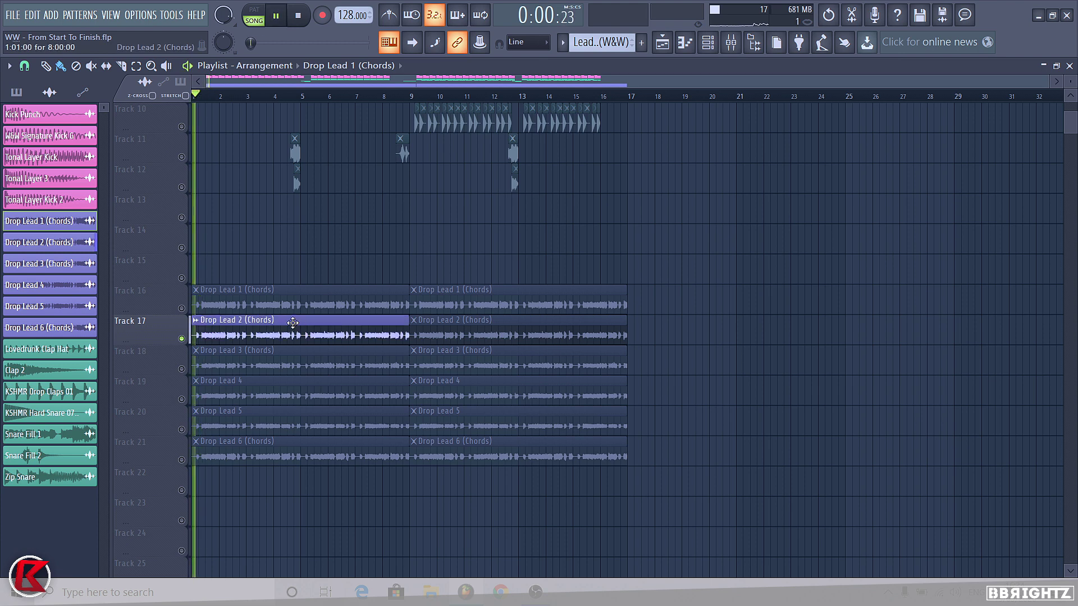
{"action": "right_click", "coordinate": [186, 370]}
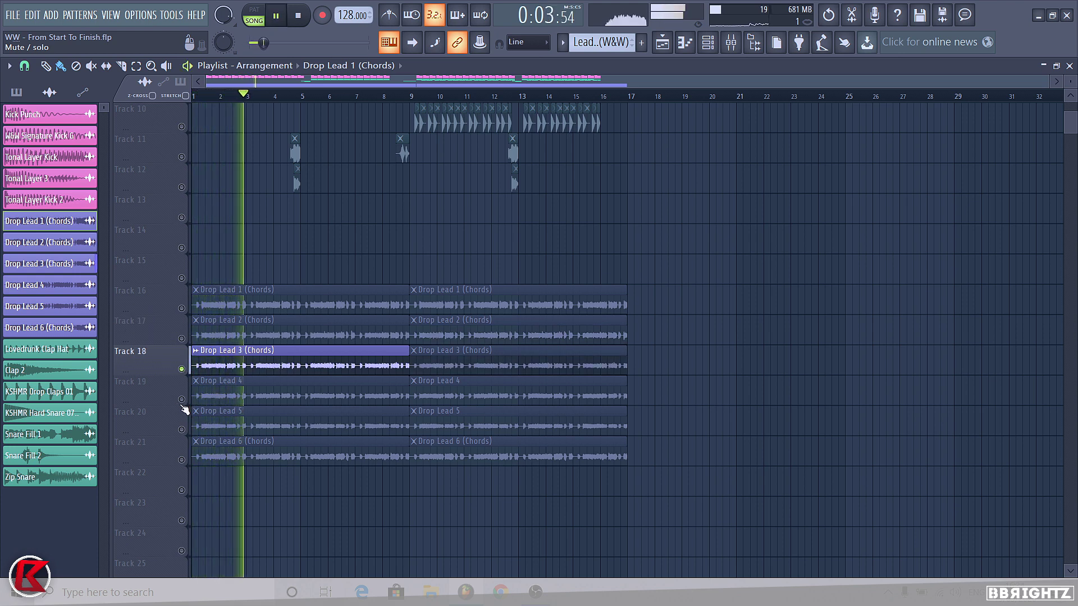
{"action": "key", "text": "space"}
{"action": "right_click", "coordinate": [183, 401]}
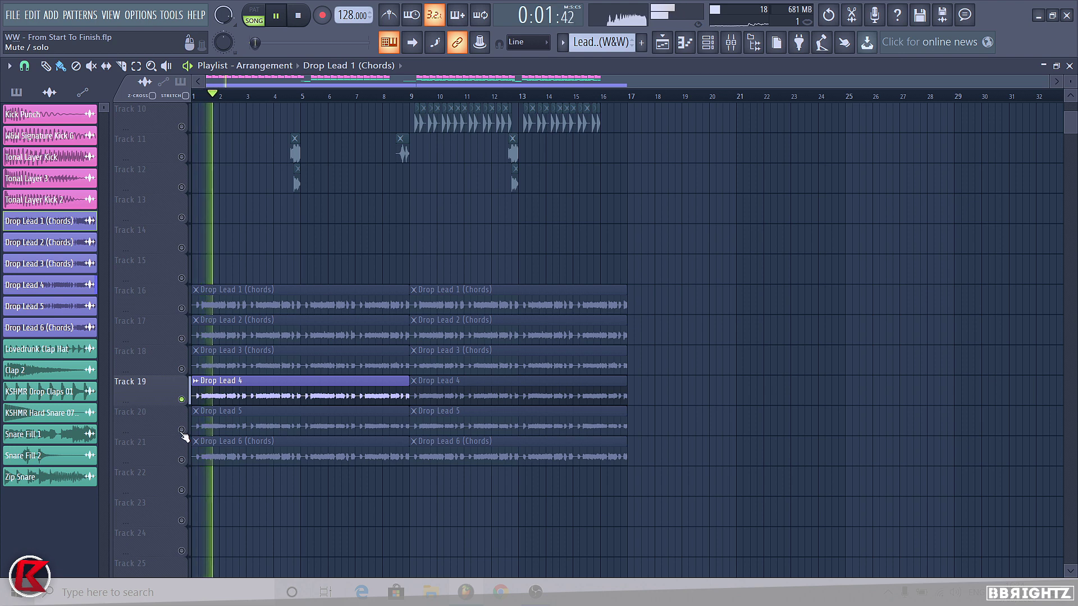
{"action": "left_click", "coordinate": [183, 409]}
{"action": "left_click", "coordinate": [182, 399]}
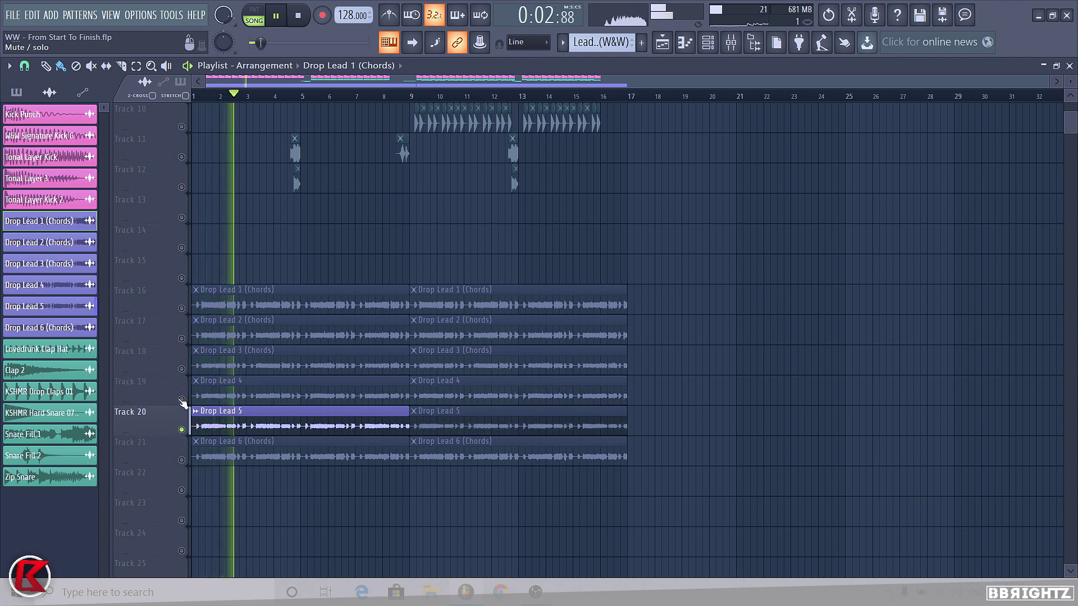
{"action": "right_click", "coordinate": [182, 460]}
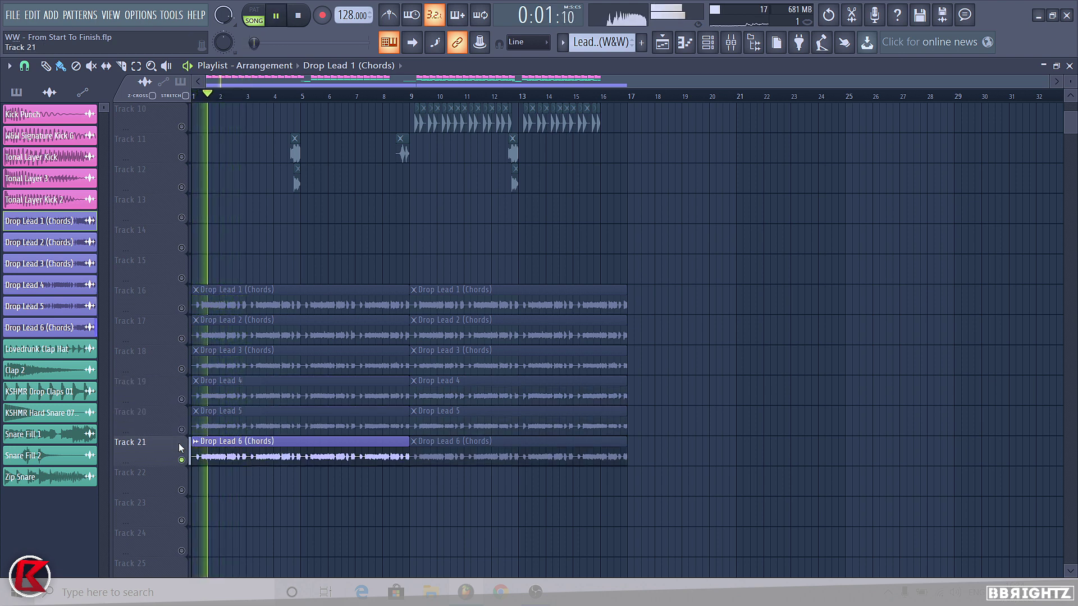
- Add playlist tracks 20 up to 16 to the soloed Drop Lead 6 one by one during playback to hear the layered leads
{"action": "left_click", "coordinate": [184, 410]}
{"action": "left_click", "coordinate": [182, 399]}
{"action": "left_click", "coordinate": [182, 369]}
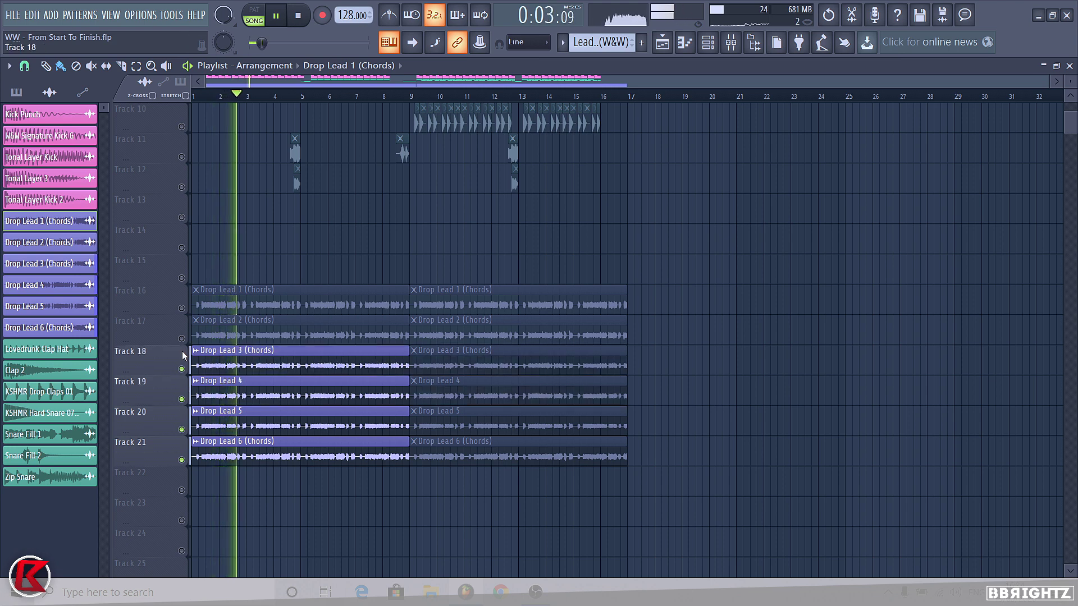
{"action": "left_click", "coordinate": [182, 339]}
{"action": "left_click", "coordinate": [182, 308]}
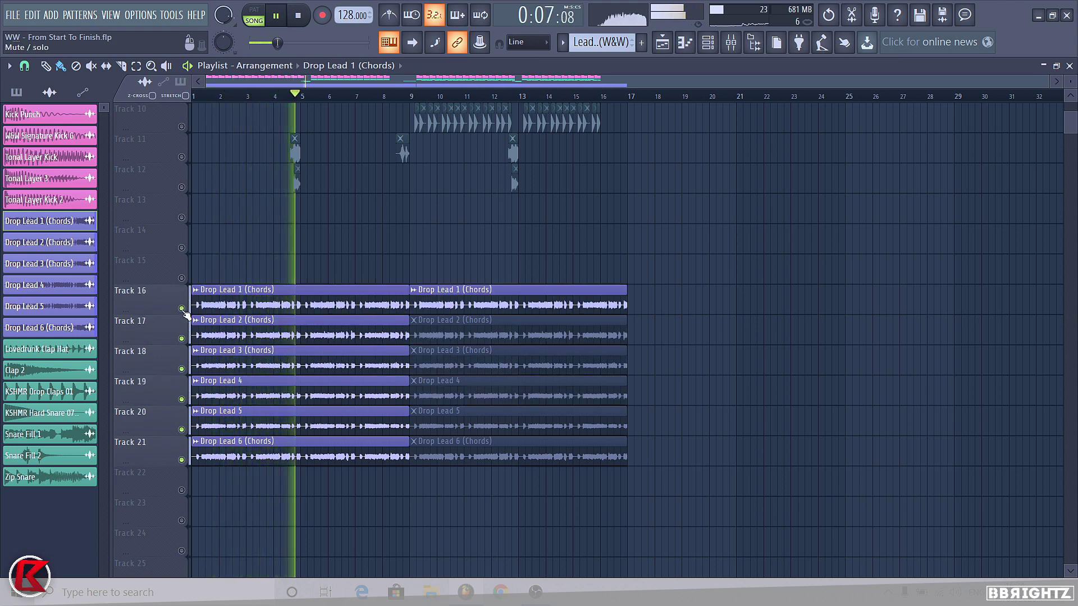
- Stop playback and unmute all playlist tracks
{"action": "left_click", "coordinate": [181, 308], "text": "ctrl"}
{"action": "key", "text": "space"}
{"action": "left_click", "coordinate": [182, 308], "text": "ctrl"}
{"action": "left_click", "coordinate": [730, 42]}
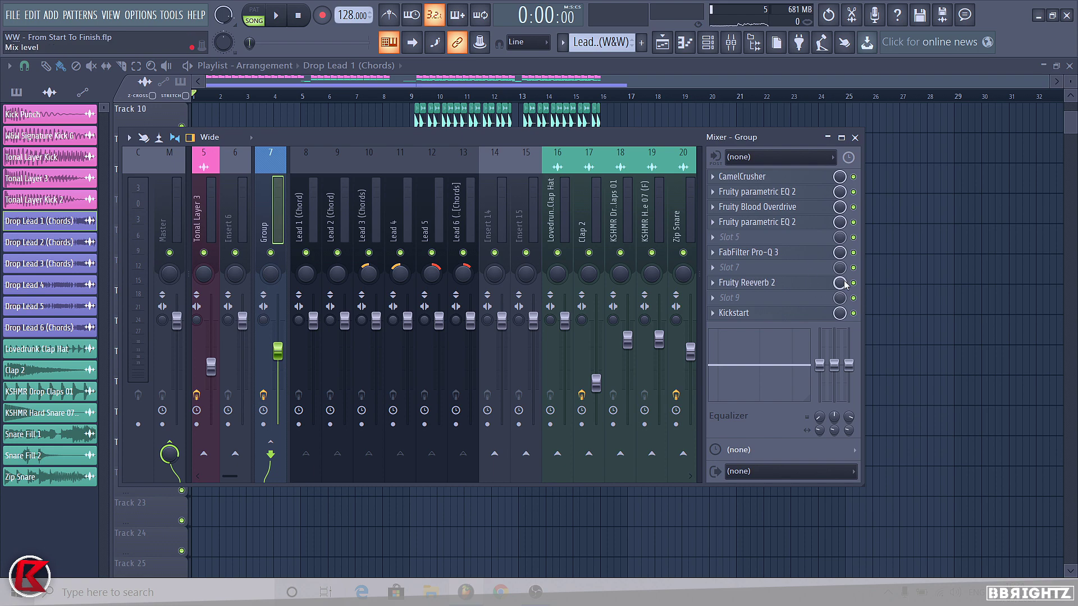
{"action": "key", "text": "F9"}
- Mute the active Drop Lead clips on tracks 16 to 21 of the playlist
{"action": "scroll", "coordinate": [286, 403], "scroll_direction": "up", "scroll_amount": 4}
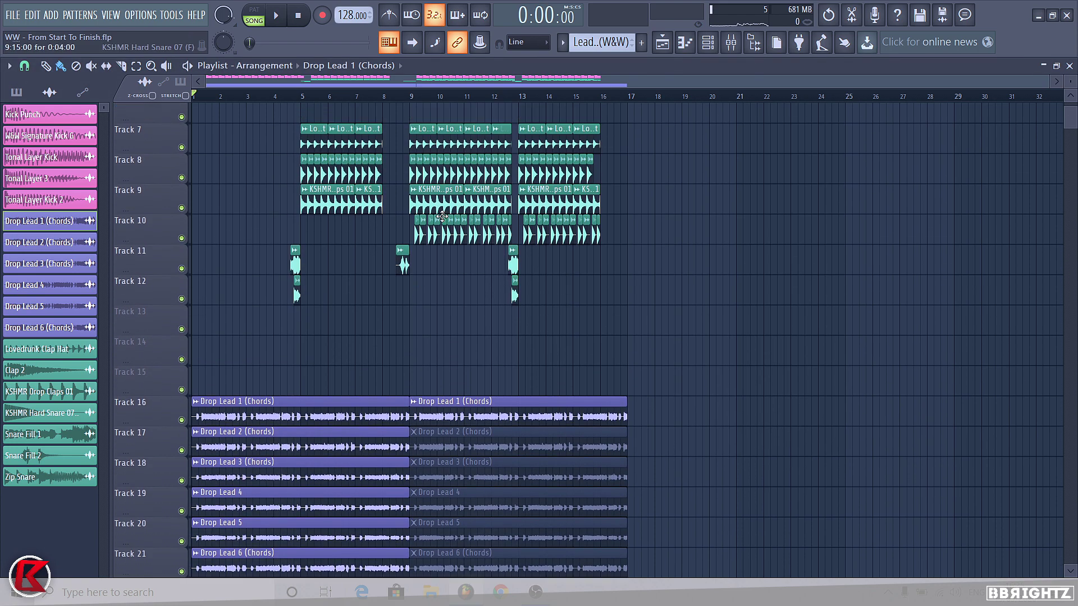
{"action": "scroll", "coordinate": [385, 516], "scroll_direction": "down", "scroll_amount": 3}
{"action": "mouse_move", "coordinate": [370, 534]}
{"action": "left_mouse_down"}
{"action": "mouse_move", "coordinate": [331, 328]}
{"action": "mouse_move", "coordinate": [492, 327]}
{"action": "left_mouse_up"}
{"action": "left_click", "coordinate": [727, 52]}
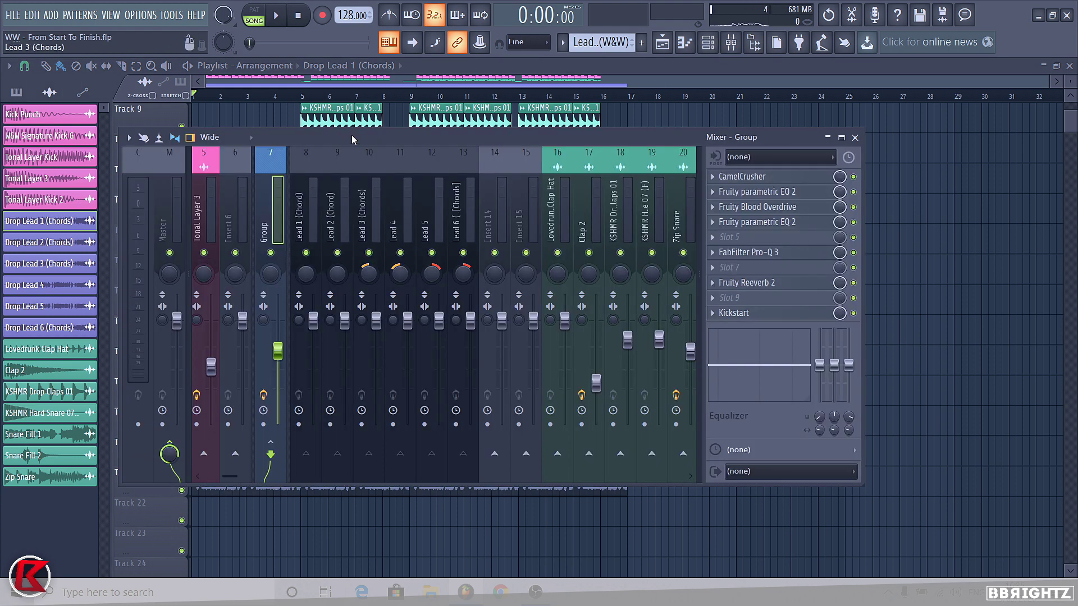
{"action": "key", "text": "F9"}
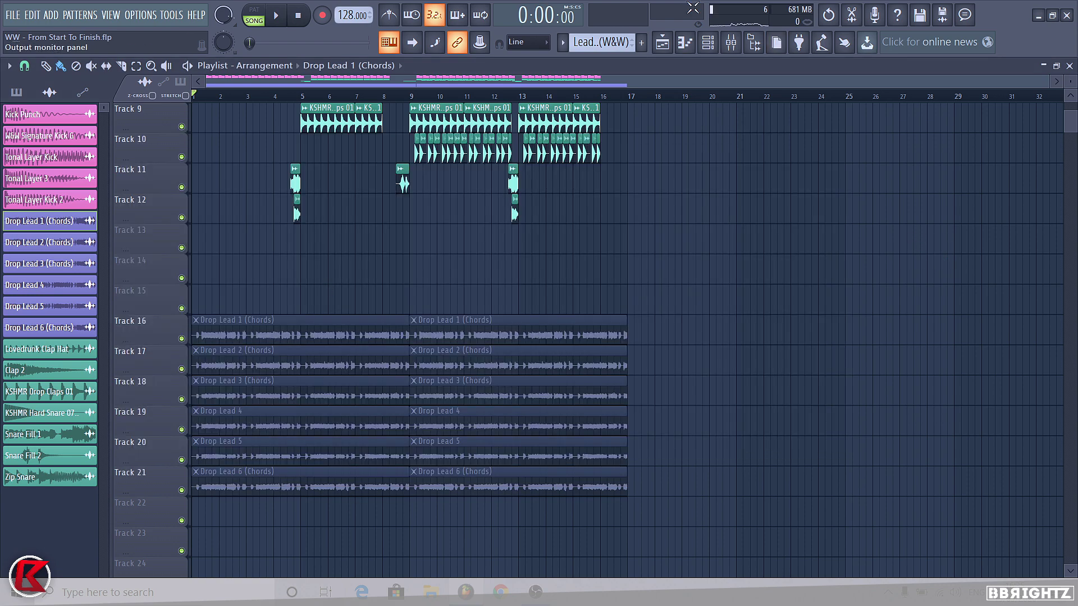
- Show all channels in the channel rack, browse the Drop Melody 1 to Drop Melody 3 patterns, and close the rack
{"action": "left_click", "coordinate": [709, 47]}
{"action": "scroll", "coordinate": [614, 41], "scroll_direction": "up", "scroll_amount": 8}
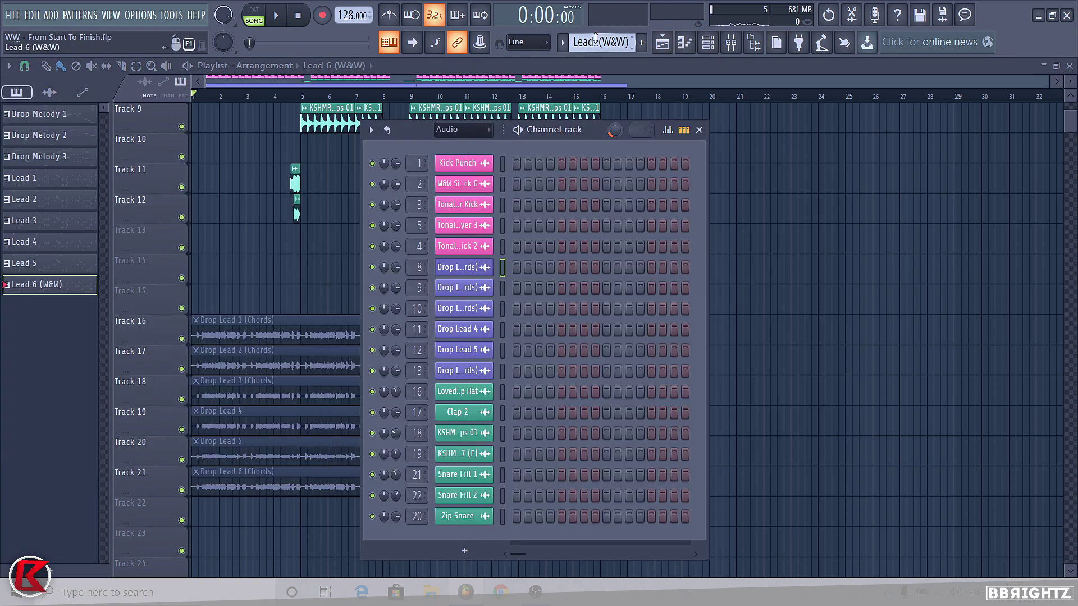
{"action": "left_click", "coordinate": [470, 147]}
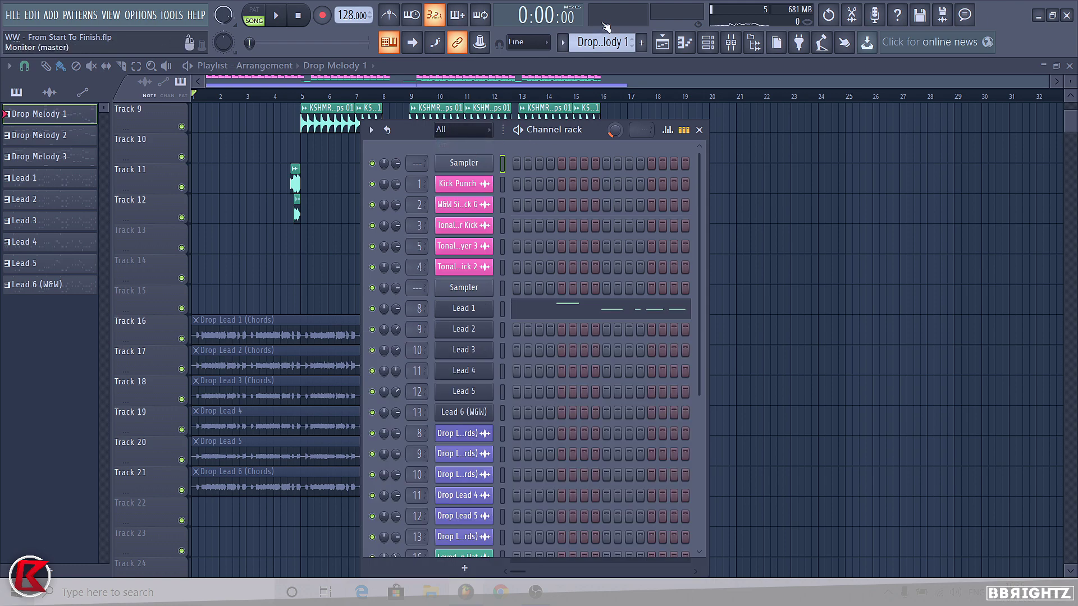
{"action": "scroll", "coordinate": [587, 40], "scroll_direction": "down", "scroll_amount": 2}
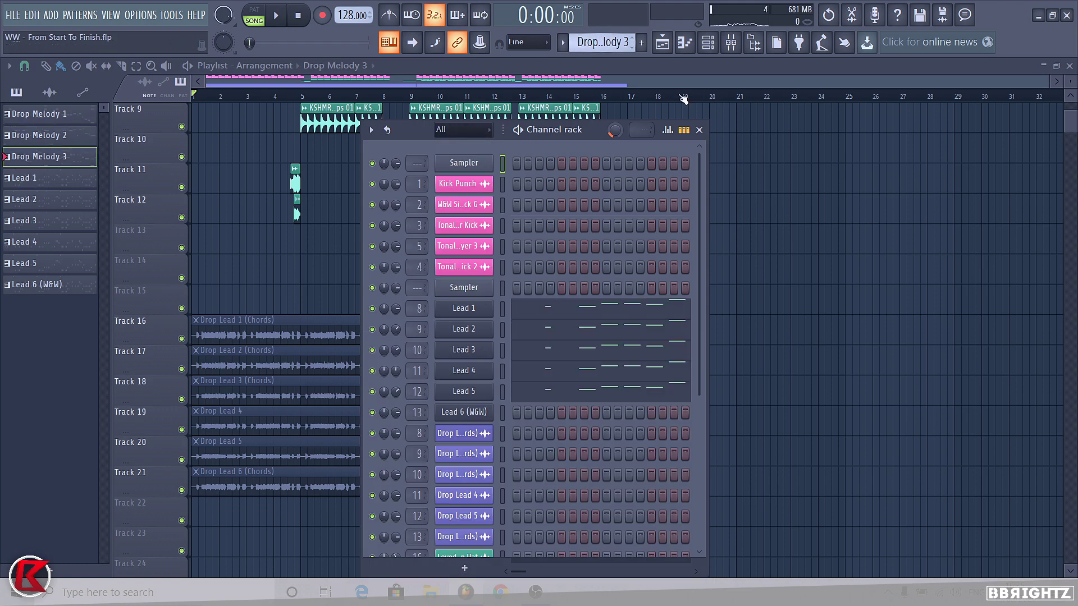
{"action": "left_click", "coordinate": [729, 42]}
{"action": "key", "text": "F12"}
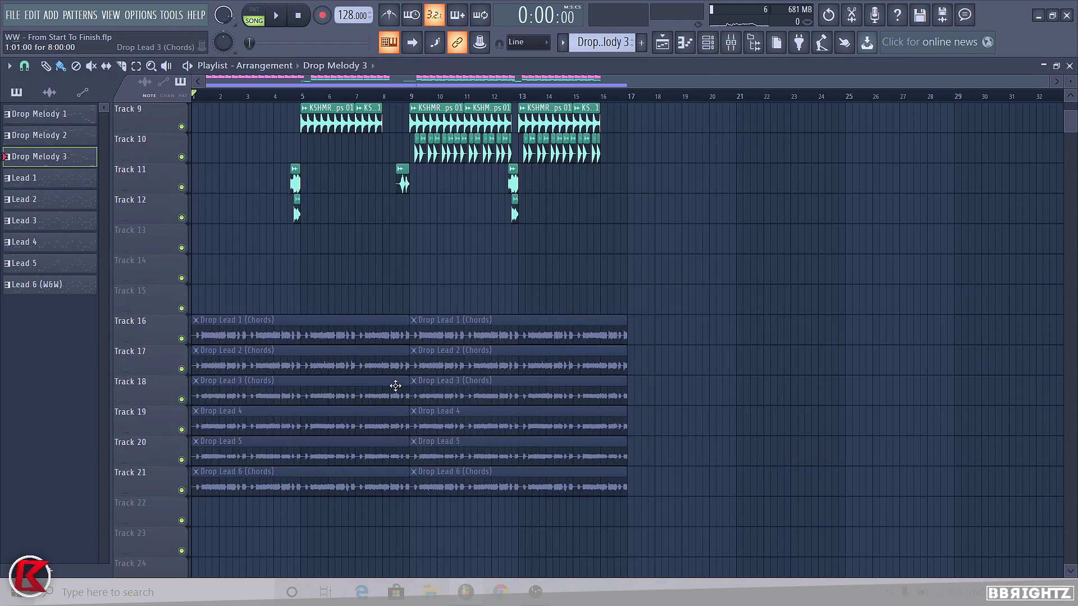
- Review the CamelCrusher, Fruity Blood Overdrive and Fruity Reeverb 2 effects on the Group mixer track, and close the mixer
{"action": "left_click", "coordinate": [730, 42]}
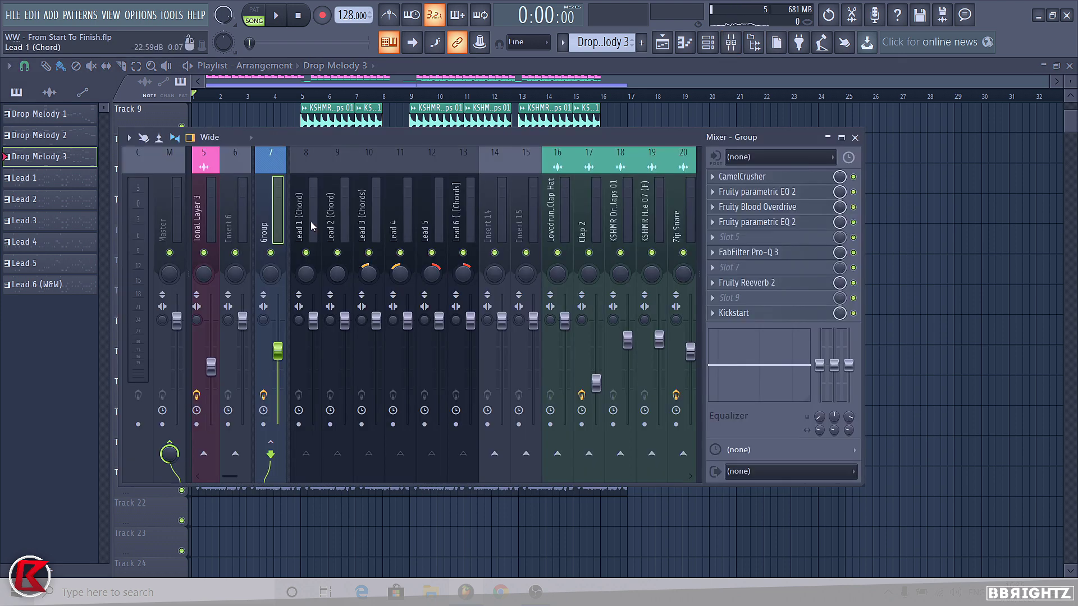
{"action": "left_click", "coordinate": [740, 177]}
{"action": "left_click", "coordinate": [741, 178]}
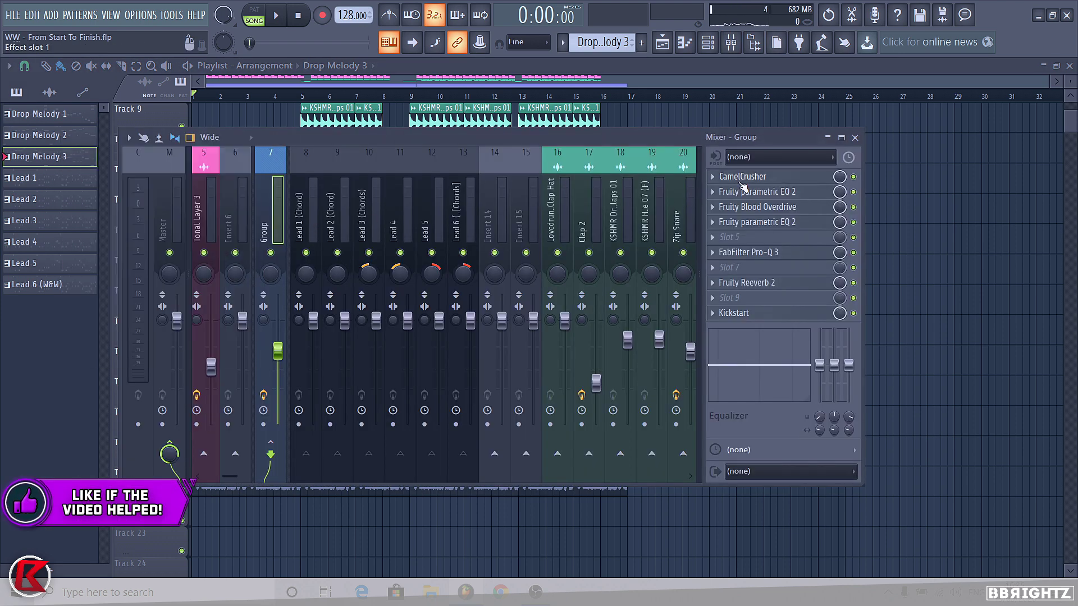
{"action": "left_click", "coordinate": [776, 213]}
{"action": "left_click", "coordinate": [776, 212]}
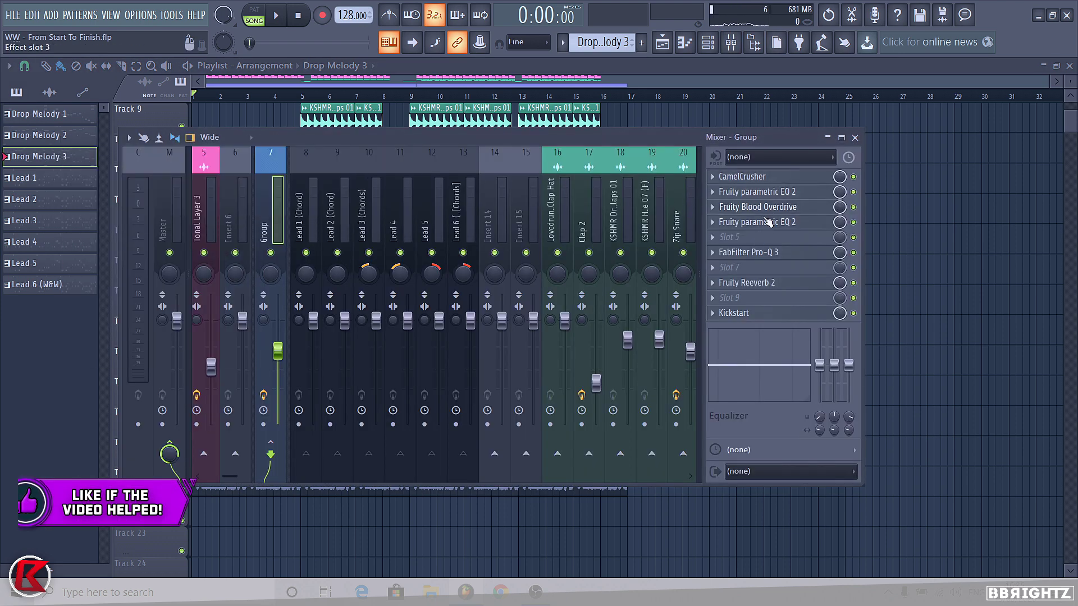
{"action": "left_click", "coordinate": [744, 284]}
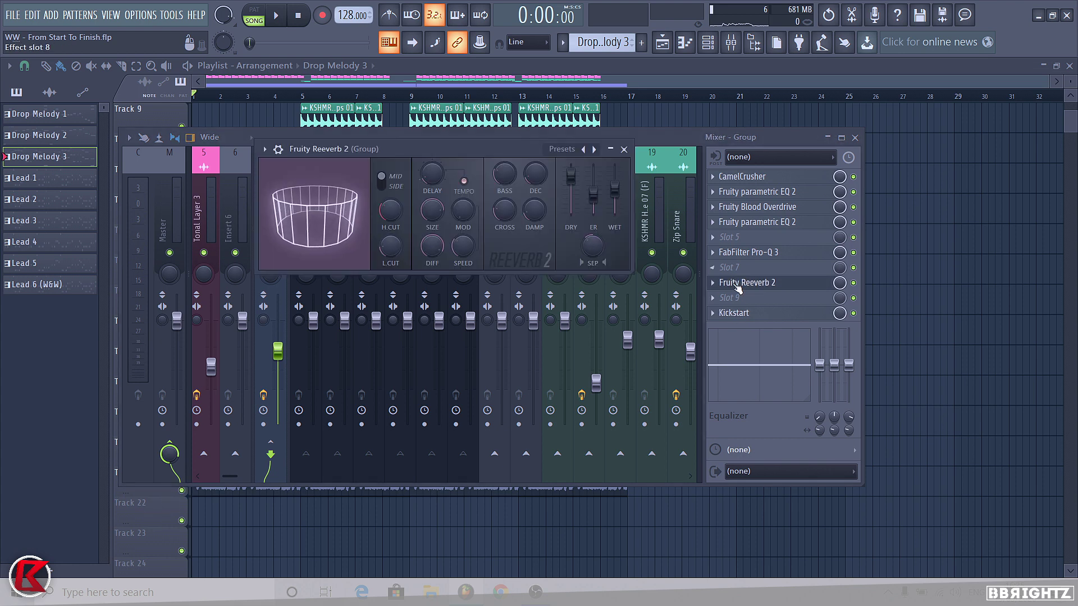
{"action": "left_click", "coordinate": [736, 284]}
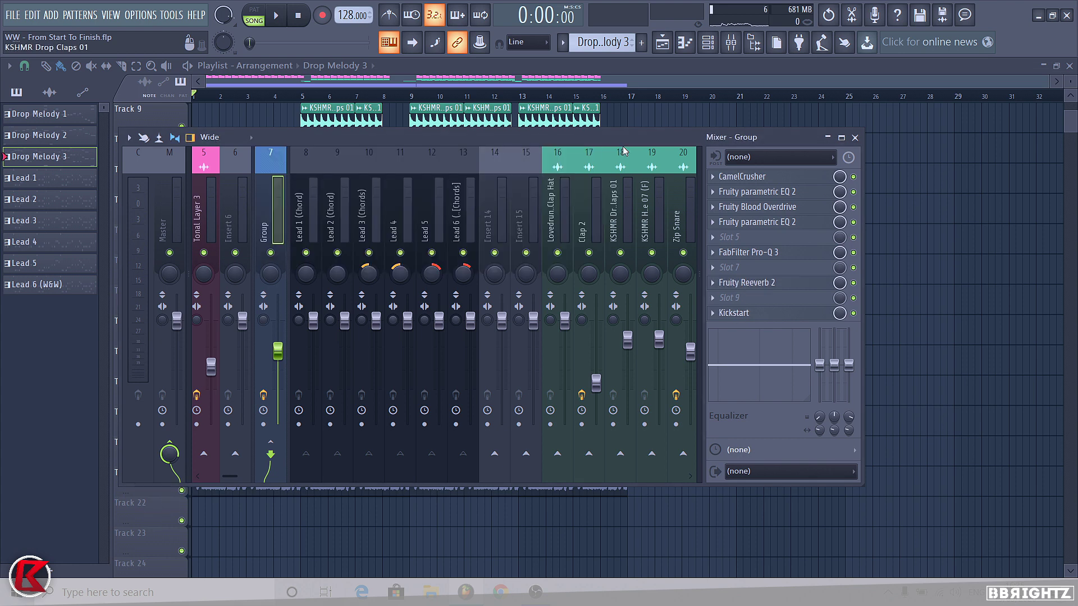
{"action": "key", "text": "F9"}
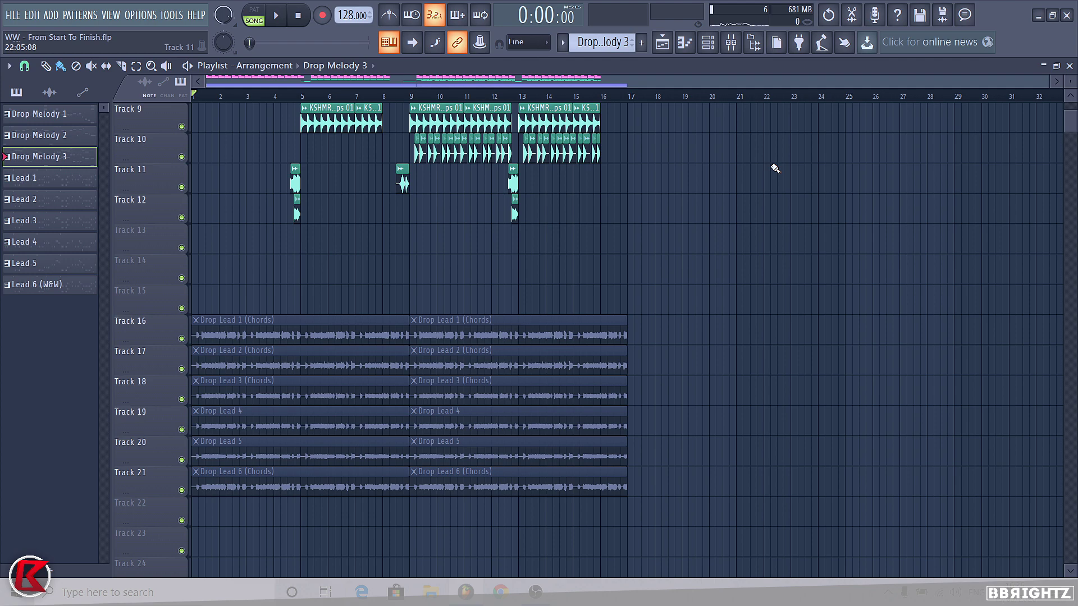
- Solo Track 7 with the Lovedrunk Clap Hat clips and play it from bar 5
{"action": "scroll", "coordinate": [775, 169], "scroll_direction": "up", "scroll_amount": 5}
{"action": "left_click_drag", "start_coordinate": [803, 435], "coordinate": [245, 227]}
{"action": "left_click", "coordinate": [592, 409], "text": "ctrl"}
{"action": "scroll", "coordinate": [288, 224], "scroll_direction": "up", "scroll_amount": 1}
{"action": "right_click", "coordinate": [176, 271]}
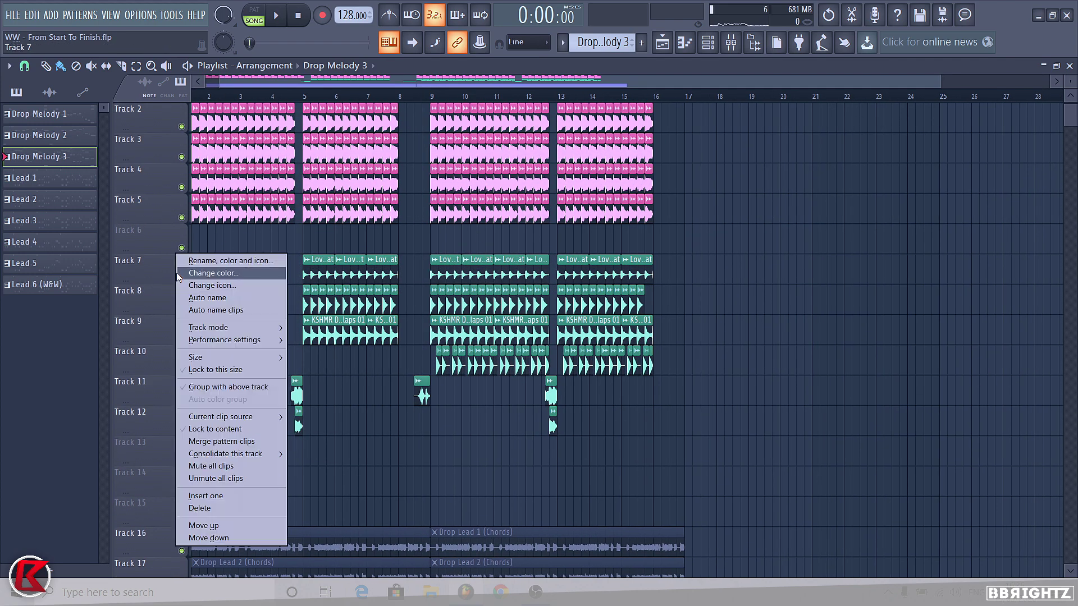
{"action": "left_click", "coordinate": [182, 273]}
{"action": "right_click", "coordinate": [182, 278]}
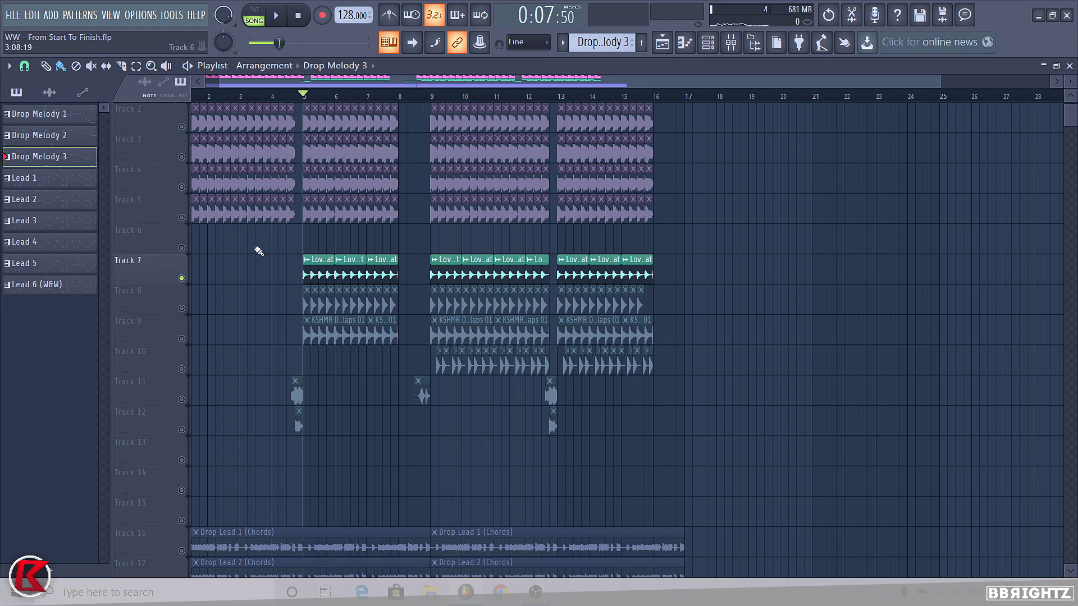
{"action": "key", "text": "space"}
{"action": "key", "text": "space"}
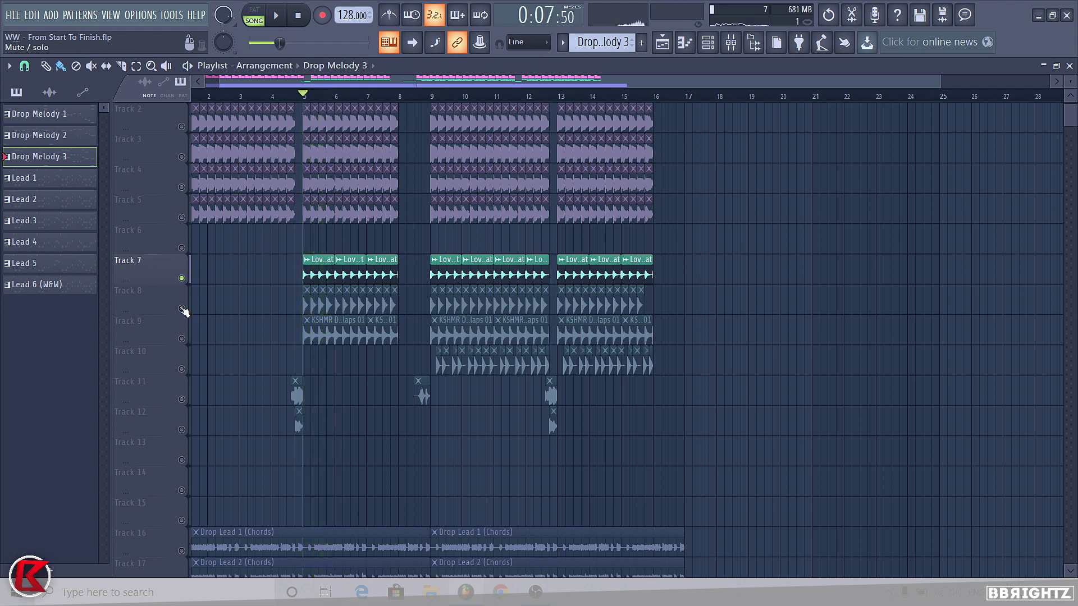
- Solo and play Track 8 with the Clap 2 clips, followed by Track 9 with the KSHMR Drop Claps 01 clips
{"action": "right_click", "coordinate": [182, 309]}
{"action": "key", "text": "space"}
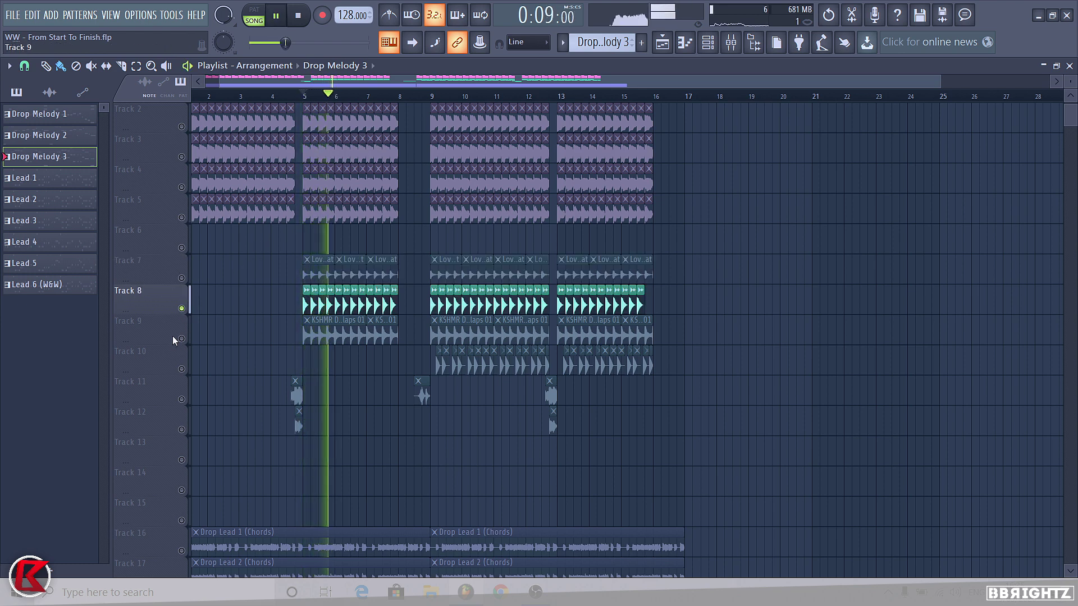
{"action": "key", "text": "space"}
{"action": "right_click", "coordinate": [181, 339]}
{"action": "key", "text": "space"}
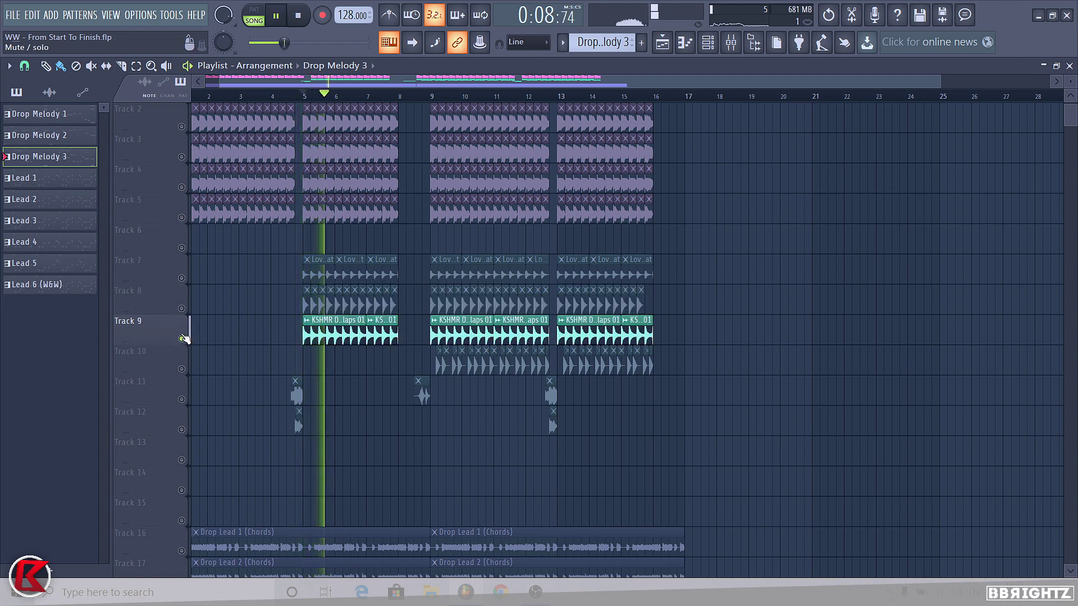
- Stop playback and examine the KSHMR Drop Claps 01 clips on Track 9 up close alongside the other clap layers
{"action": "key", "text": "space"}
{"action": "scroll", "coordinate": [234, 351], "scroll_direction": "up", "scroll_amount": 5}
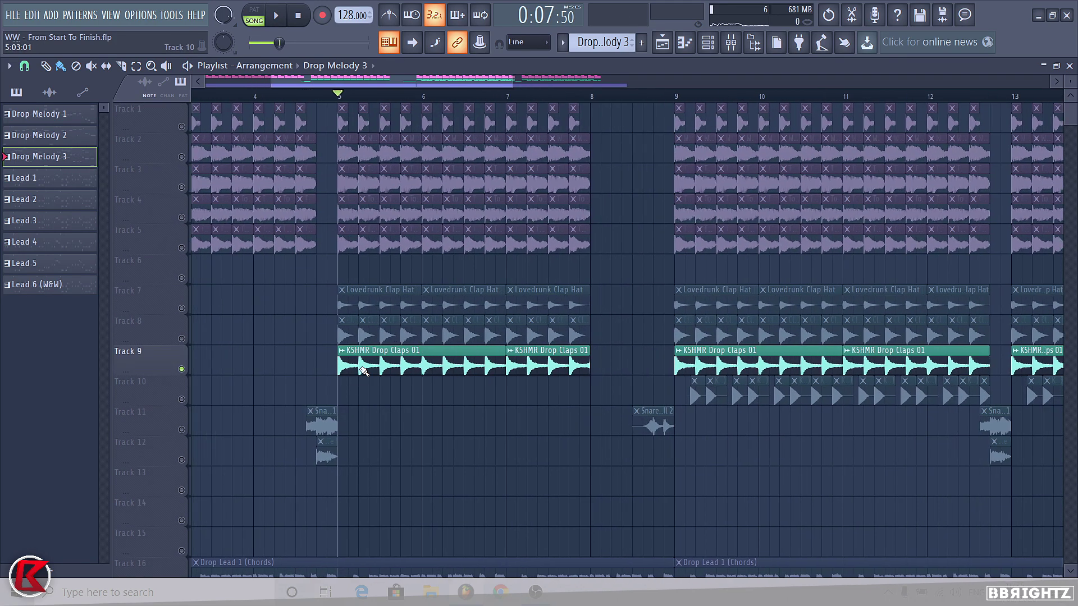
{"action": "scroll", "coordinate": [364, 371], "scroll_direction": "up", "scroll_amount": 1}
{"action": "double_click", "coordinate": [362, 368]}
{"action": "key", "text": "Escape"}
{"action": "scroll", "coordinate": [234, 371], "scroll_direction": "up", "scroll_amount": 1}
{"action": "scroll", "coordinate": [558, 330], "scroll_direction": "up", "scroll_amount": 2}
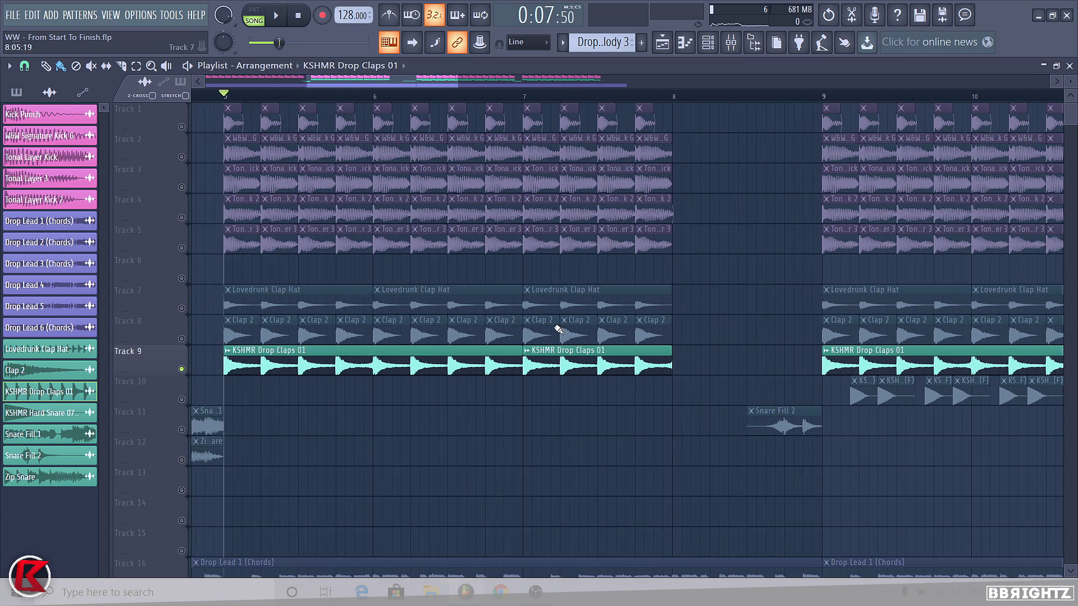
{"action": "scroll", "coordinate": [558, 330], "scroll_direction": "up", "scroll_amount": 3}
{"action": "scroll", "coordinate": [264, 312], "scroll_direction": "up", "scroll_amount": 3}
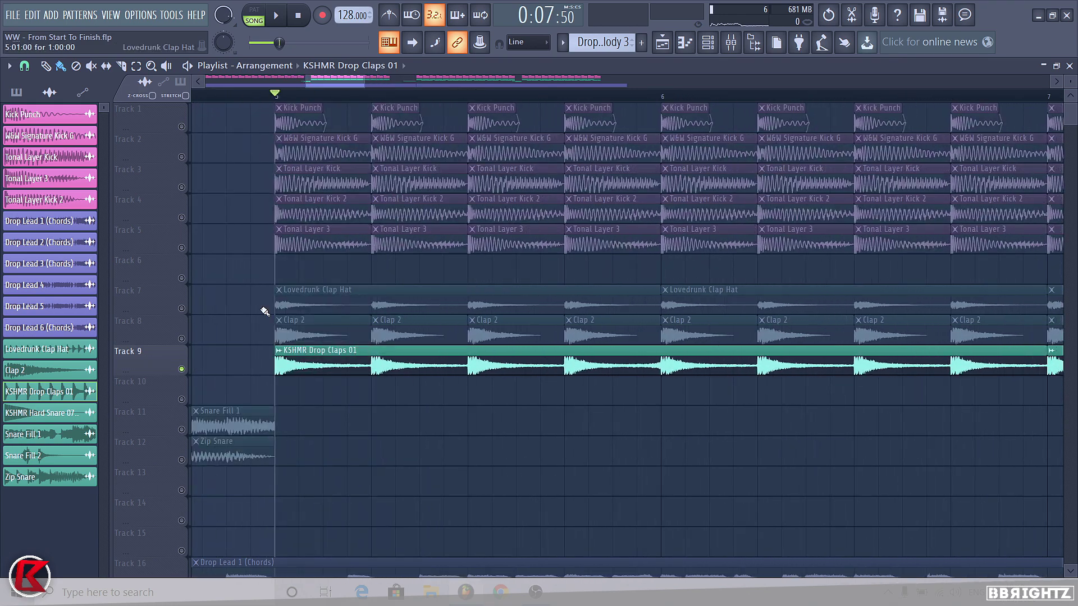
- Unmute Tracks 8 and 7 alongside Track 9 and play the three clap layers together from bar 5
{"action": "left_click", "coordinate": [181, 339]}
{"action": "left_click", "coordinate": [181, 308]}
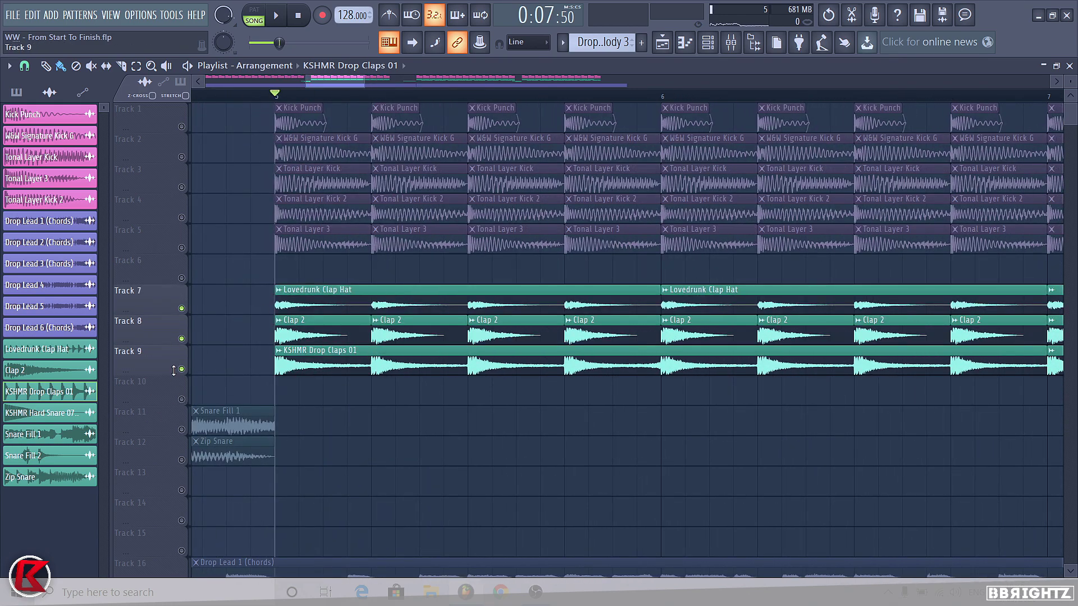
{"action": "key", "text": "space"}
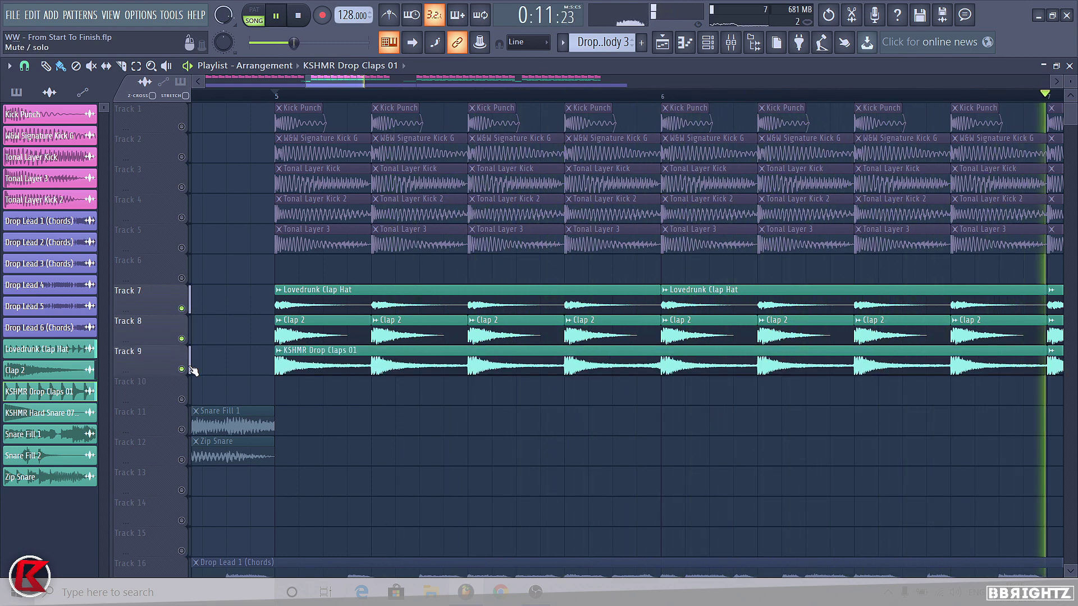
{"action": "scroll", "coordinate": [202, 368], "scroll_direction": "down", "scroll_amount": 2}
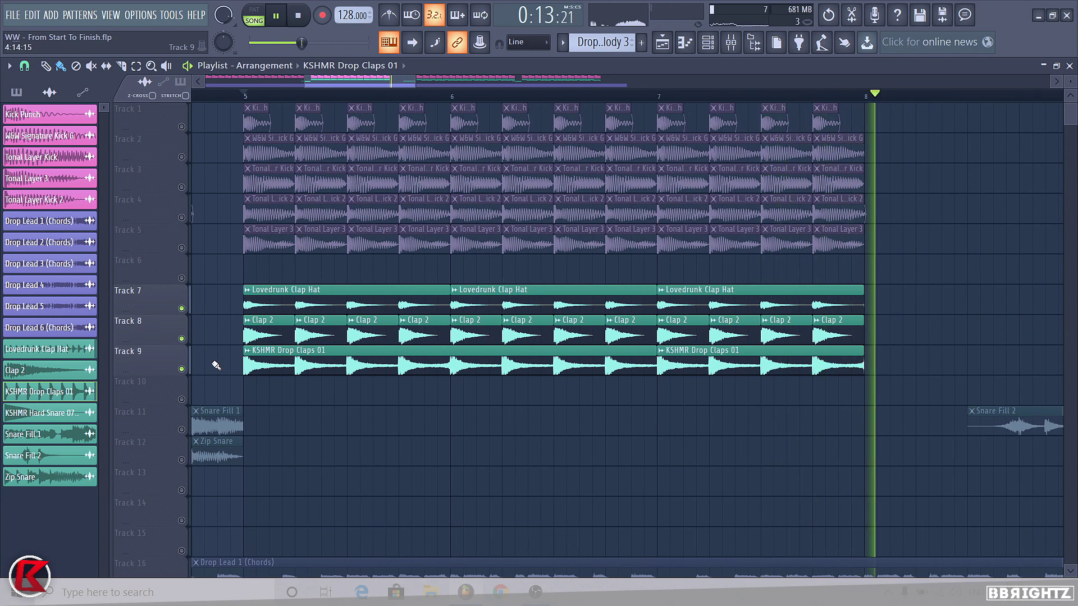
{"action": "key", "text": "space"}
{"action": "scroll", "coordinate": [814, 378], "scroll_direction": "up", "scroll_amount": 4}
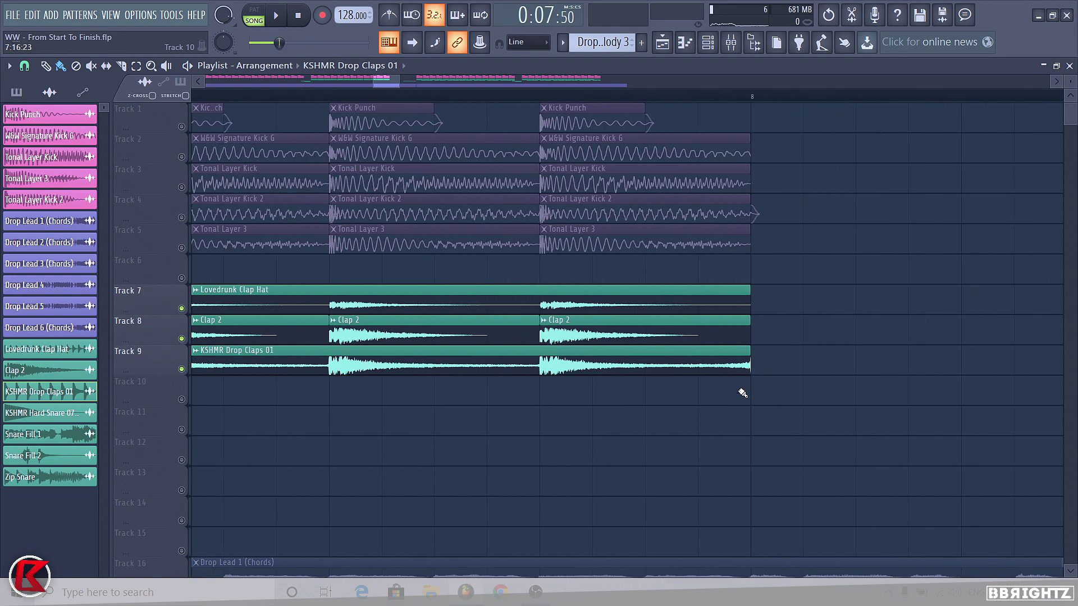
- Solo Track 9 and play its KSHMR Drop Claps 01 clips once more, and restore all tracks
{"action": "scroll", "coordinate": [742, 393], "scroll_direction": "down", "scroll_amount": 3}
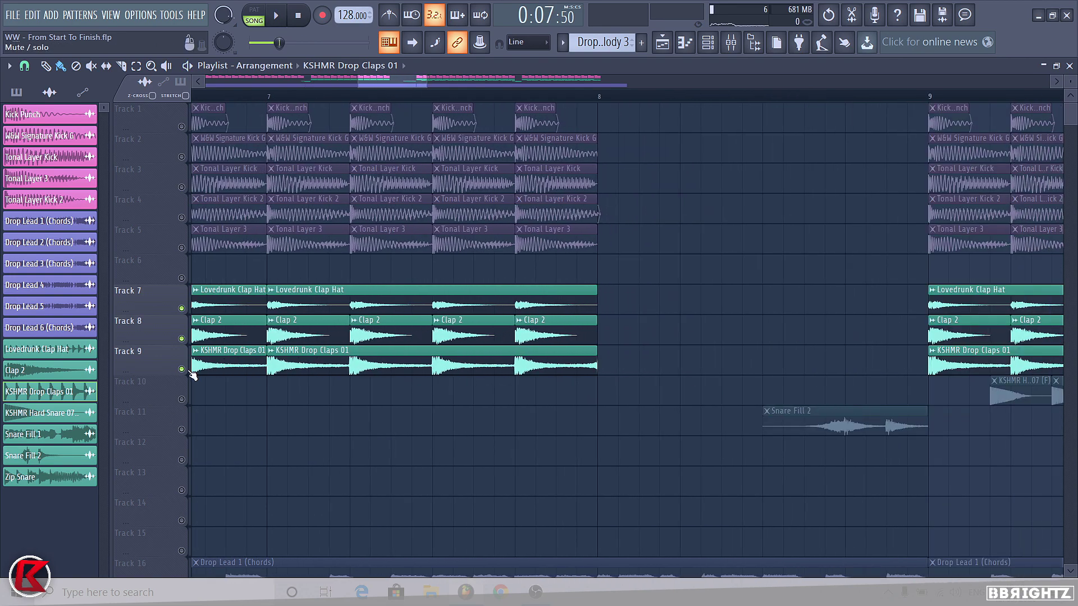
{"action": "left_click", "coordinate": [190, 372], "text": "ctrl"}
{"action": "key", "text": "space"}
{"action": "scroll", "coordinate": [640, 336], "scroll_direction": "down", "scroll_amount": 4}
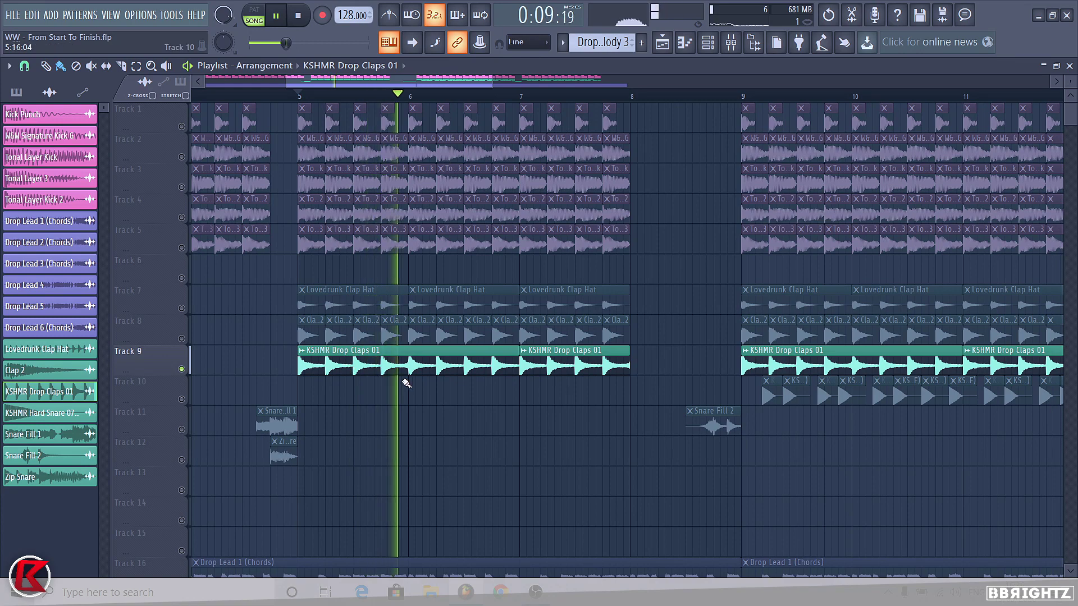
{"action": "scroll", "coordinate": [393, 104], "scroll_direction": "up", "scroll_amount": 3}
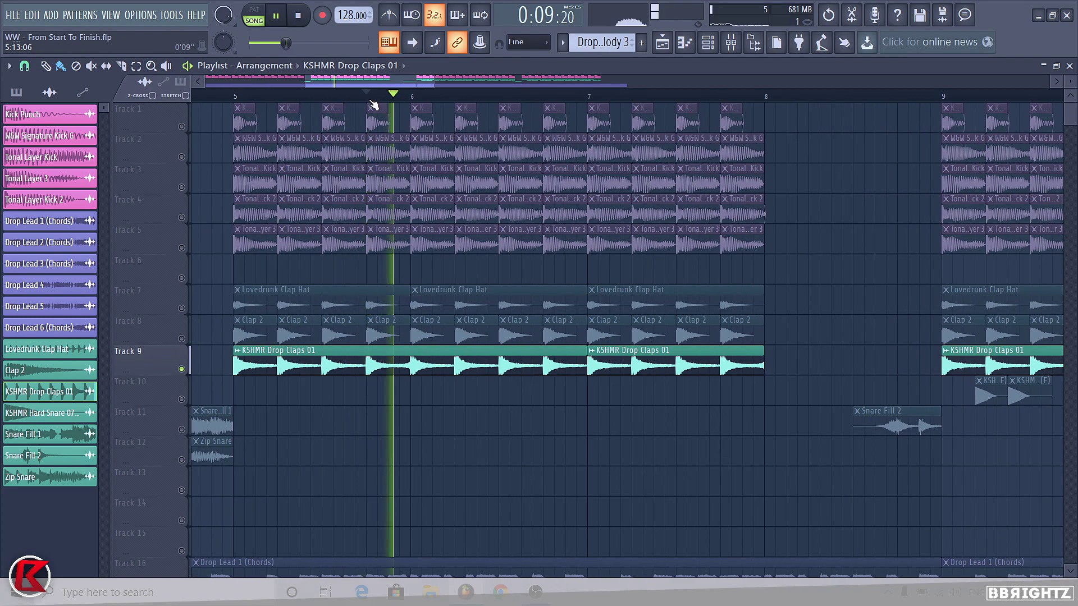
{"action": "key", "text": "space"}
{"action": "left_click", "coordinate": [181, 369], "text": "ctrl"}
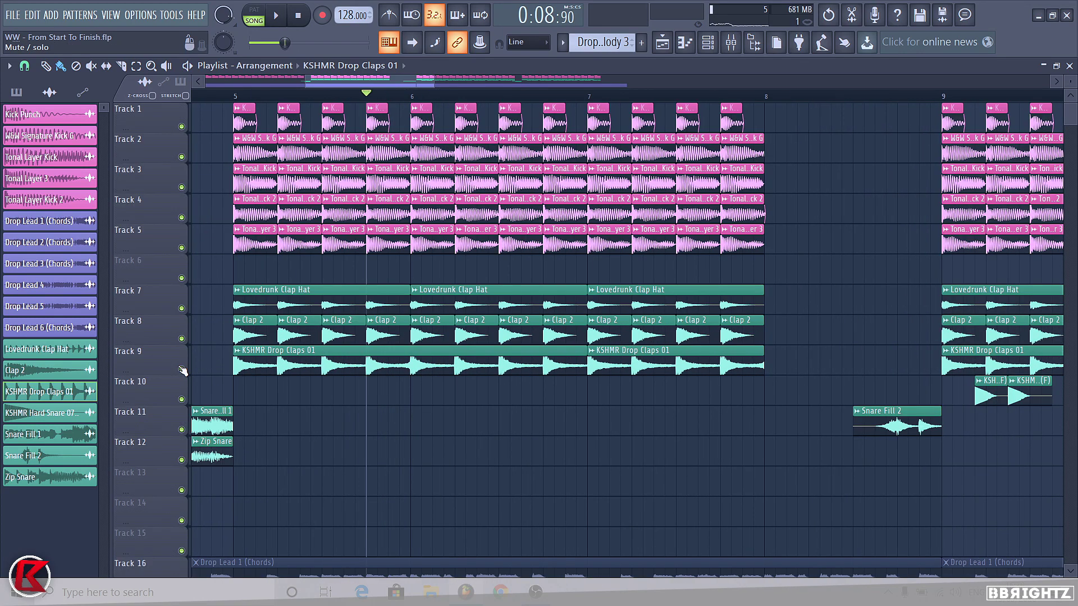
- Examine the Snare Fill 1 and Zip Snare clips on Tracks 11 and 12 just before bar 5
{"action": "scroll", "coordinate": [553, 463], "scroll_direction": "down", "scroll_amount": 5}
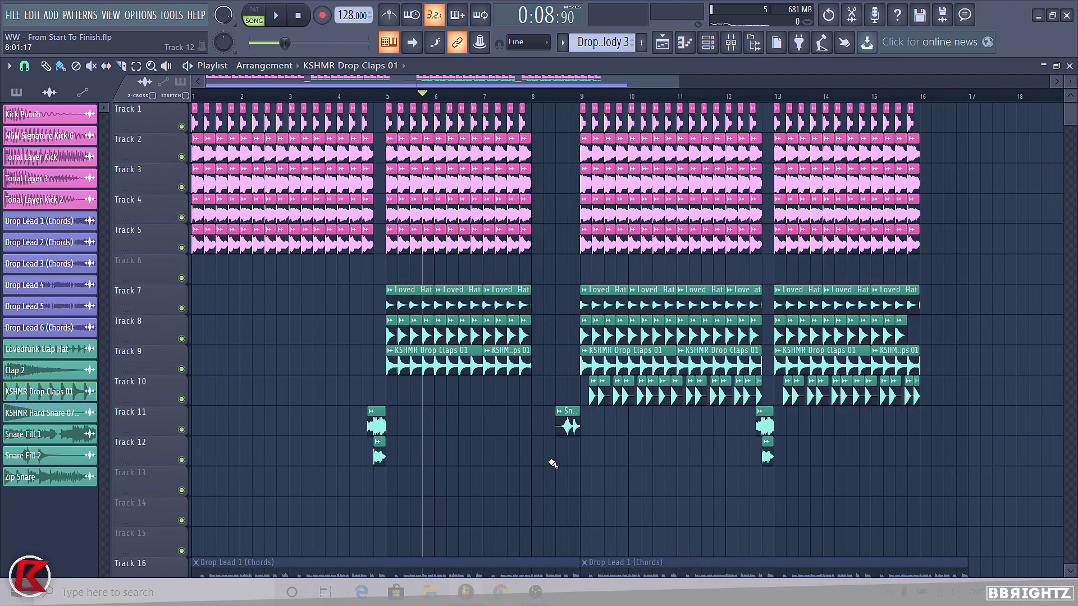
{"action": "scroll", "coordinate": [284, 415], "scroll_direction": "up", "scroll_amount": 7}
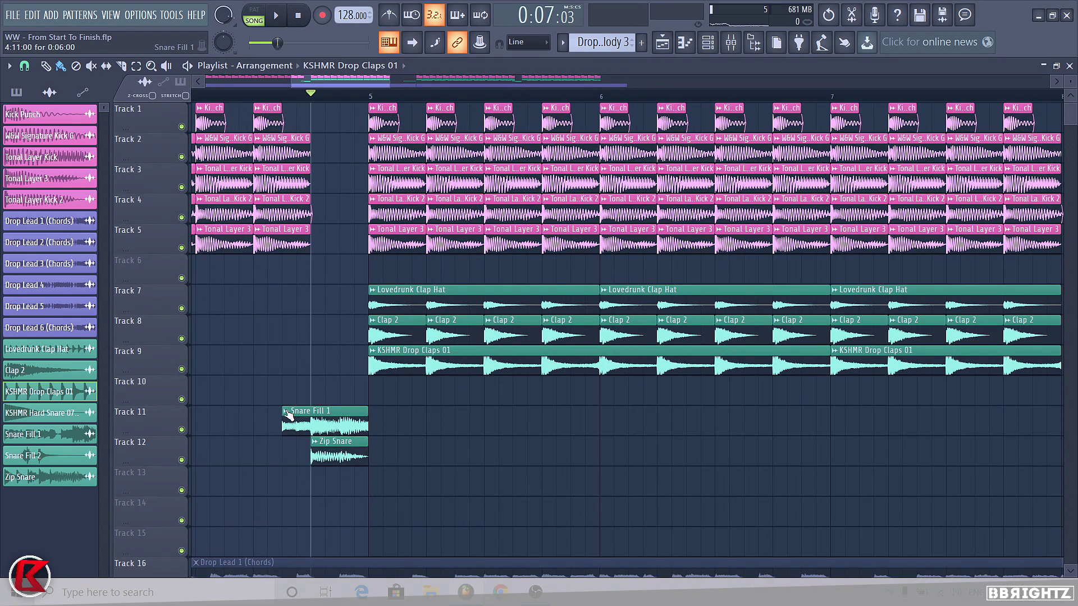
{"action": "right_click", "coordinate": [287, 414]}
{"action": "scroll", "coordinate": [243, 427], "scroll_direction": "down", "scroll_amount": 5}
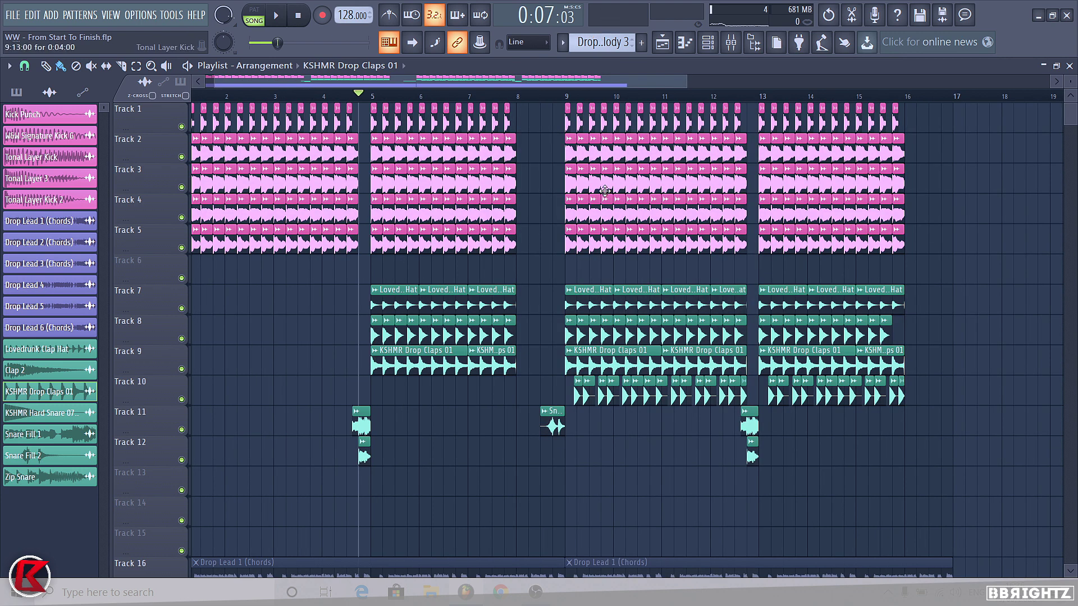
{"action": "scroll", "coordinate": [379, 426], "scroll_direction": "up", "scroll_amount": 5}
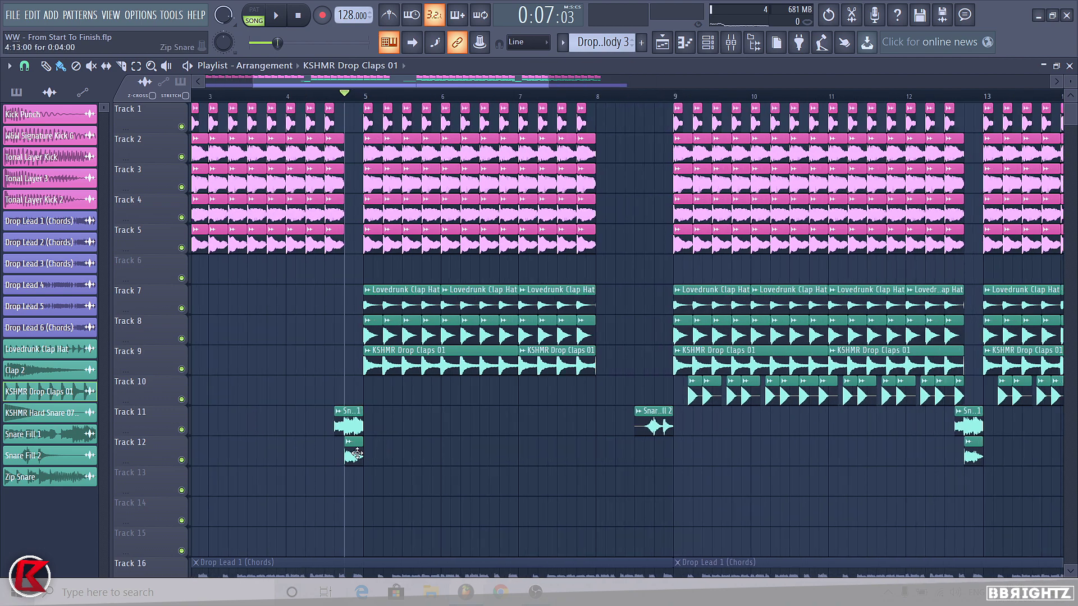
{"action": "scroll", "coordinate": [332, 443], "scroll_direction": "down", "scroll_amount": 3}
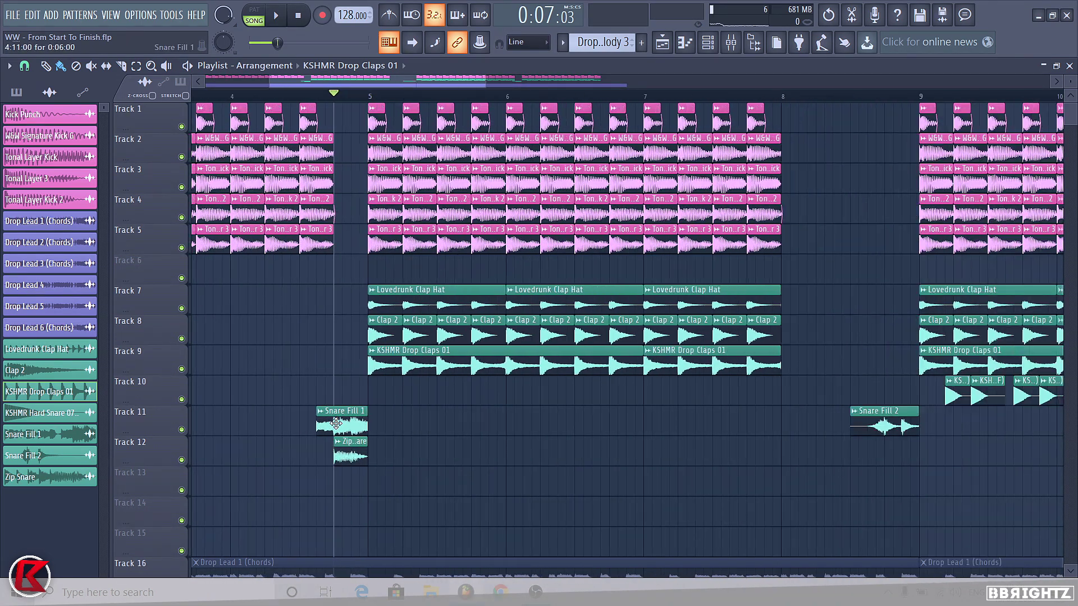
{"action": "scroll", "coordinate": [336, 412], "scroll_direction": "down", "scroll_amount": 3}
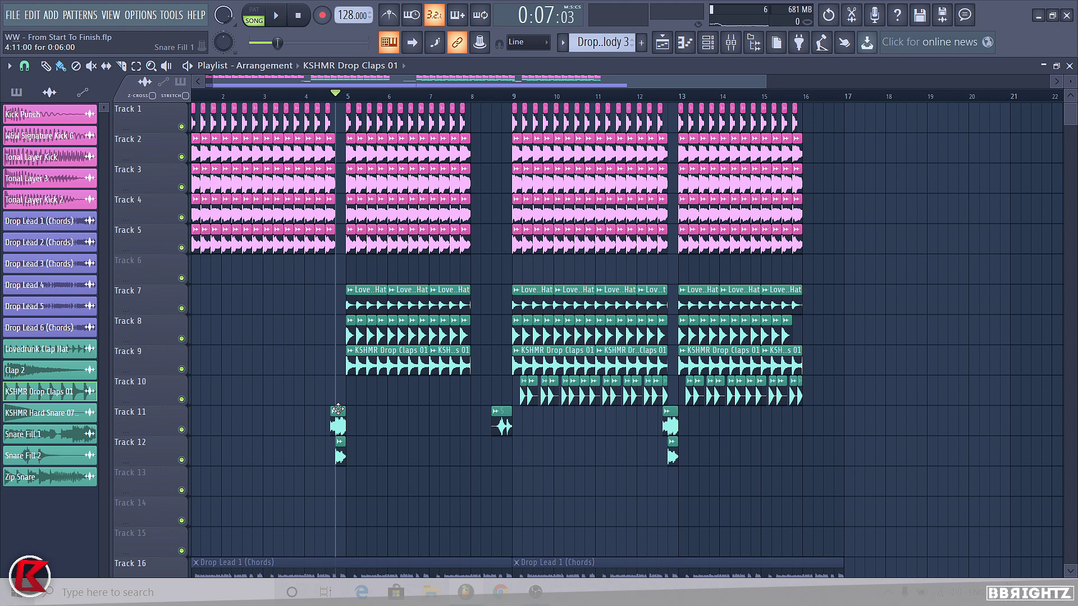
- Solo and play Track 11 with the Snare Fill 1 clip before bar 5, followed by Track 12 with Zip Snare
{"action": "right_click", "coordinate": [181, 430]}
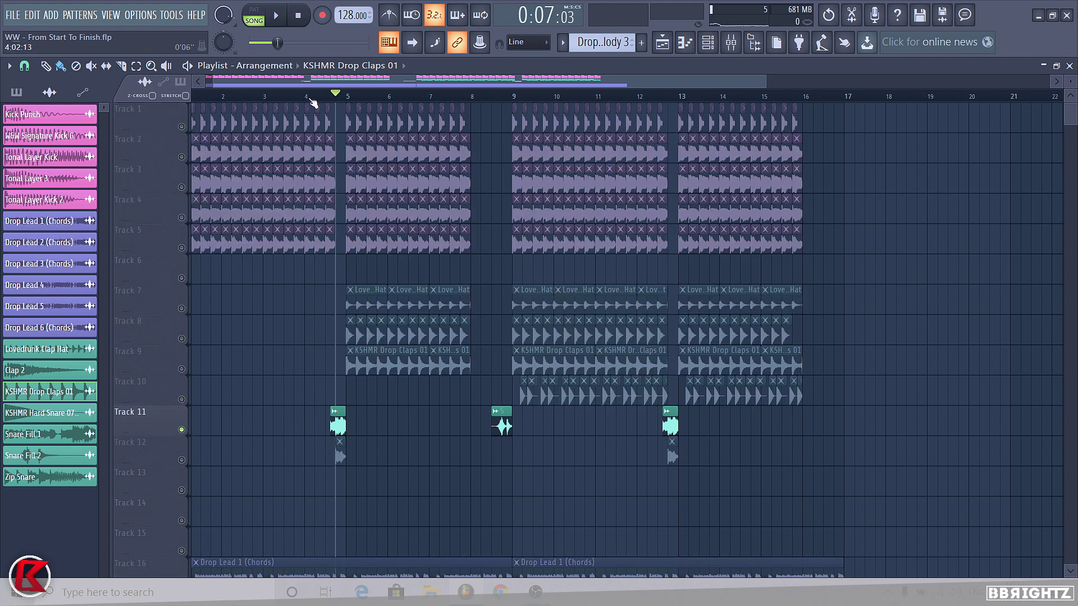
{"action": "scroll", "coordinate": [337, 407], "scroll_direction": "up", "scroll_amount": 4}
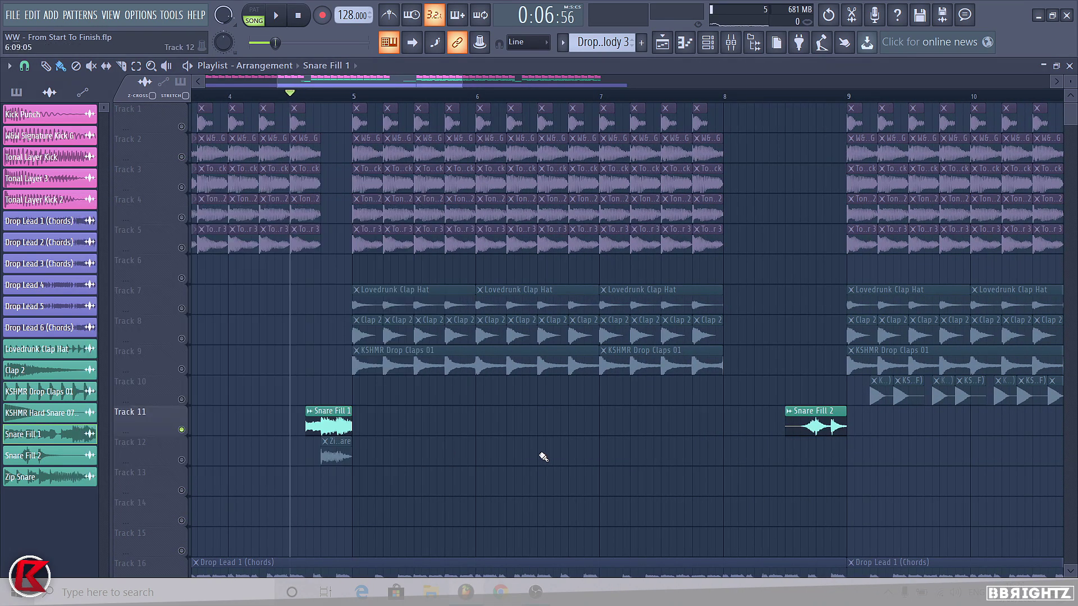
{"action": "key", "text": "space"}
{"action": "right_click", "coordinate": [181, 460]}
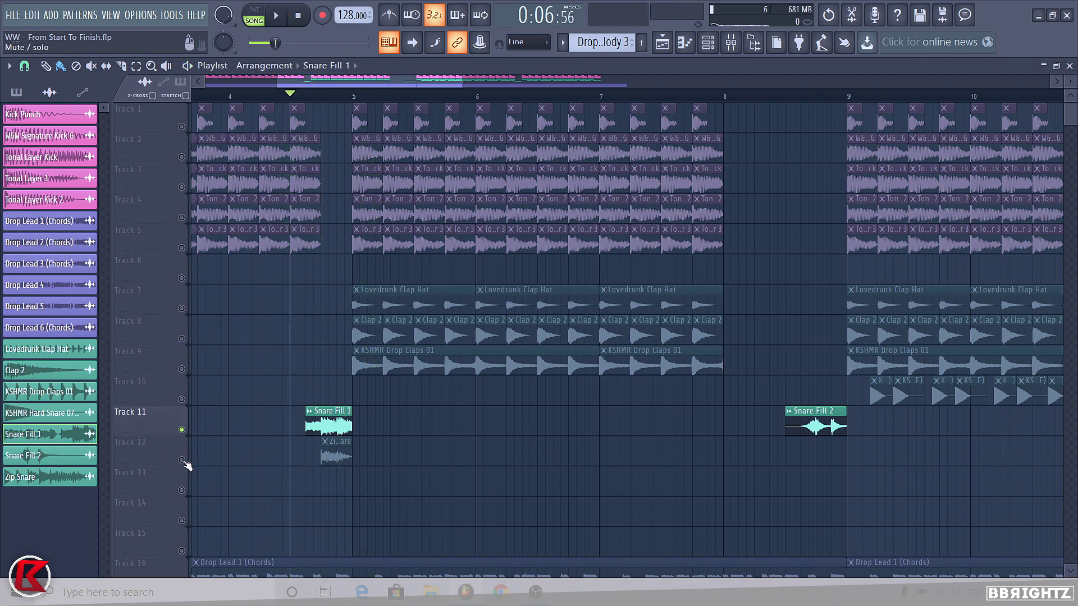
{"action": "key", "text": "space"}
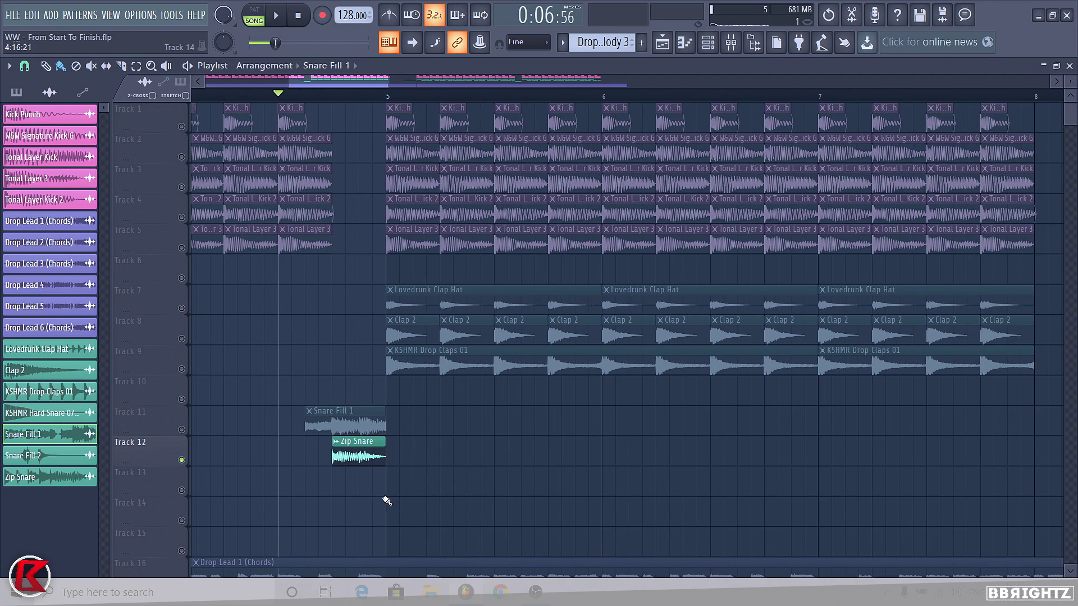
{"action": "scroll", "coordinate": [365, 481], "scroll_direction": "down", "scroll_amount": 3}
- Solo Track 11 again and play the Snare Fill 2 clip leading into bar 9
{"action": "right_click", "coordinate": [181, 430]}
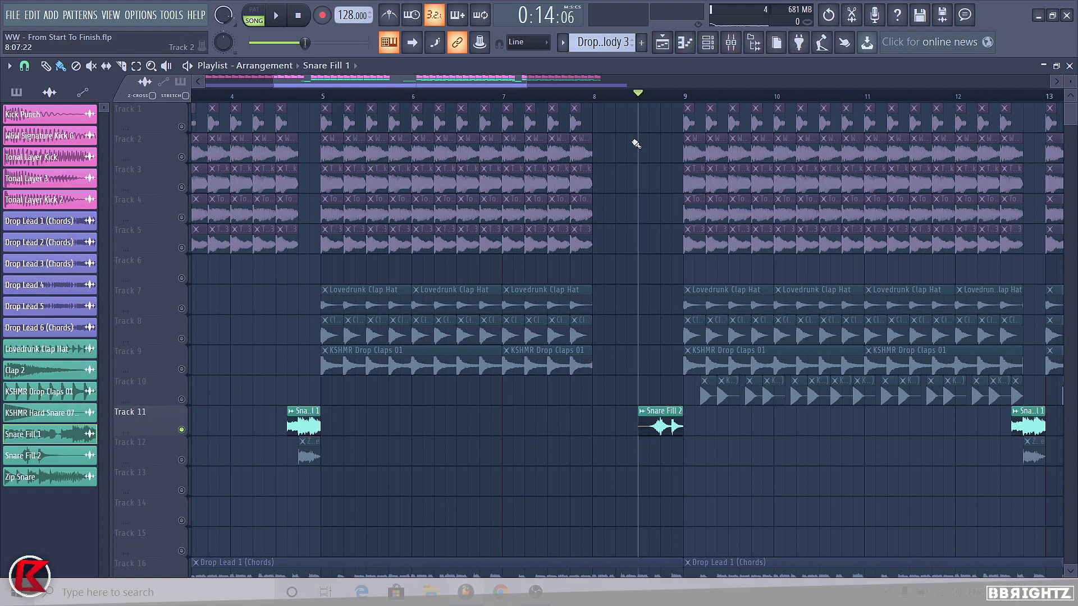
{"action": "key", "text": "space"}
{"action": "scroll", "coordinate": [349, 306], "scroll_direction": "down", "scroll_amount": 3}
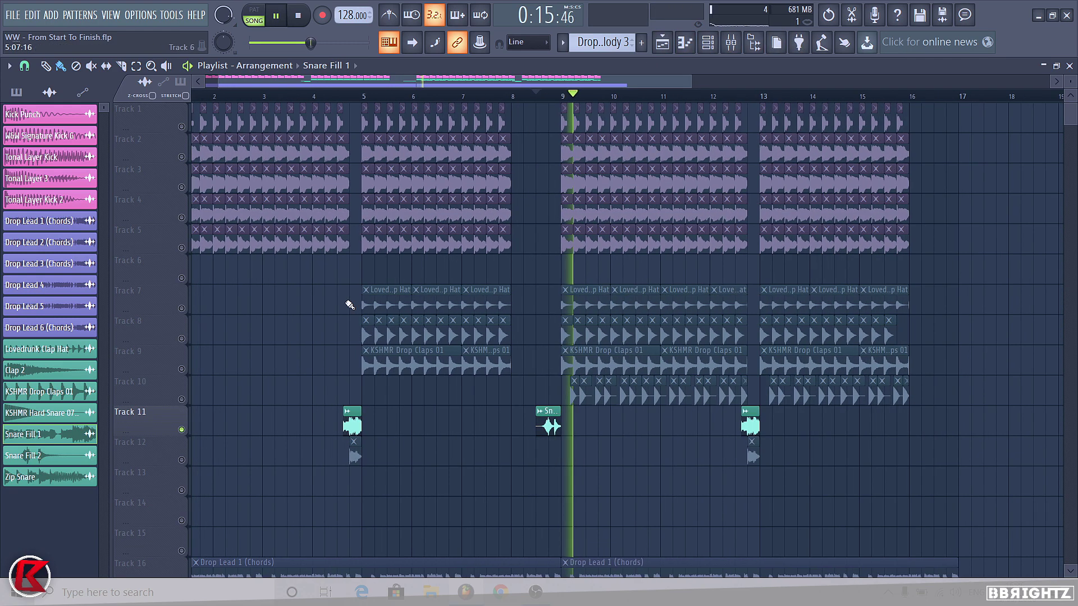
{"action": "key", "text": "space"}
- Solo and play Track 10 with the KSHMR Hard Snare 07 clips, and play it together with kick Tracks 1 and 2
{"action": "right_click", "coordinate": [182, 399]}
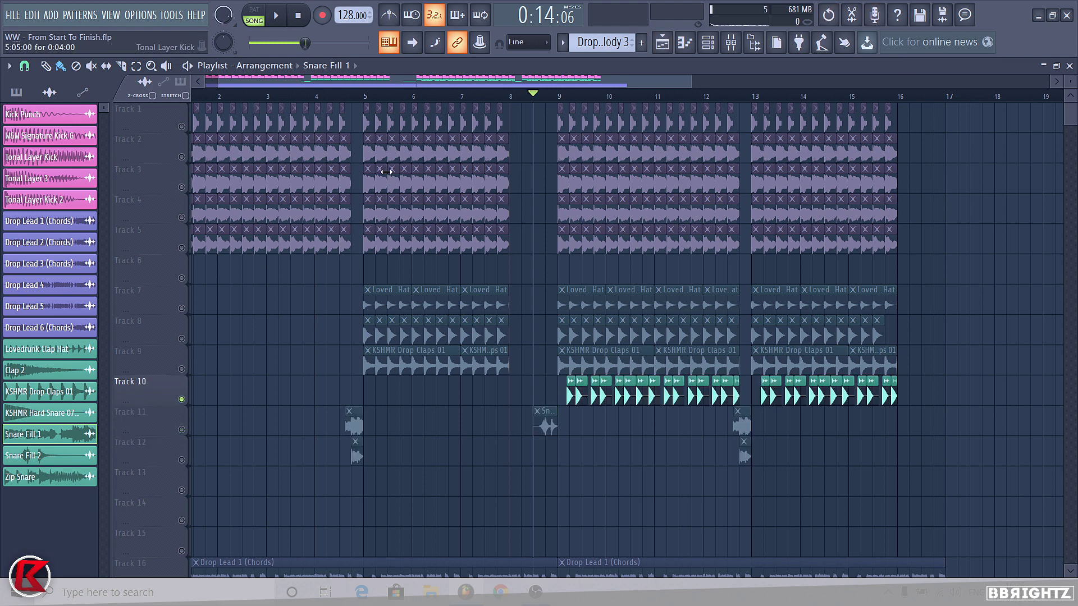
{"action": "key", "text": "space"}
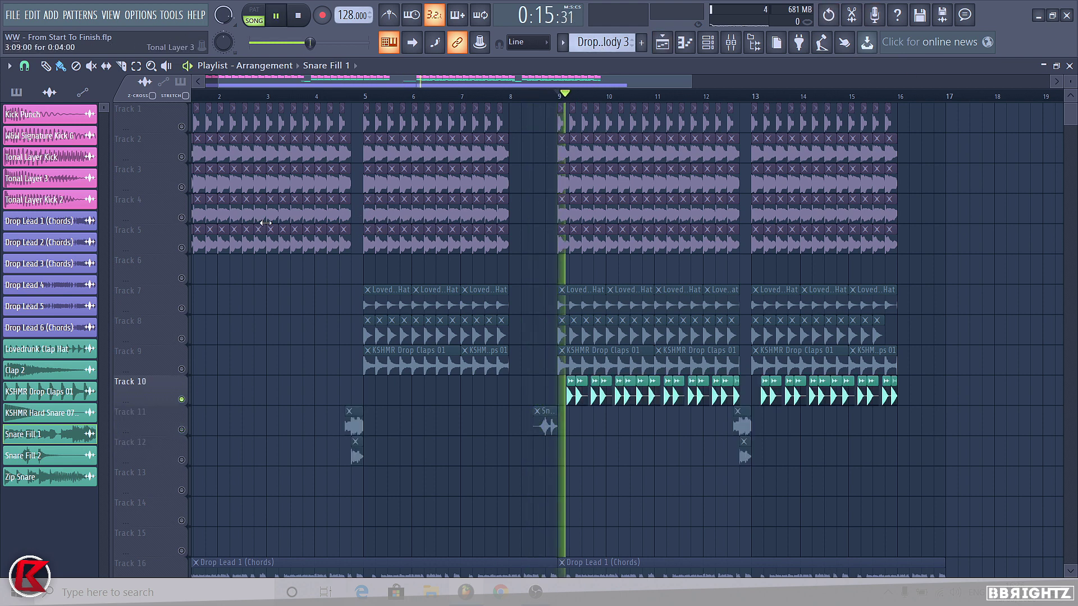
{"action": "key", "text": "space"}
{"action": "left_click", "coordinate": [181, 126]}
{"action": "left_click", "coordinate": [181, 156]}
{"action": "key", "text": "space"}
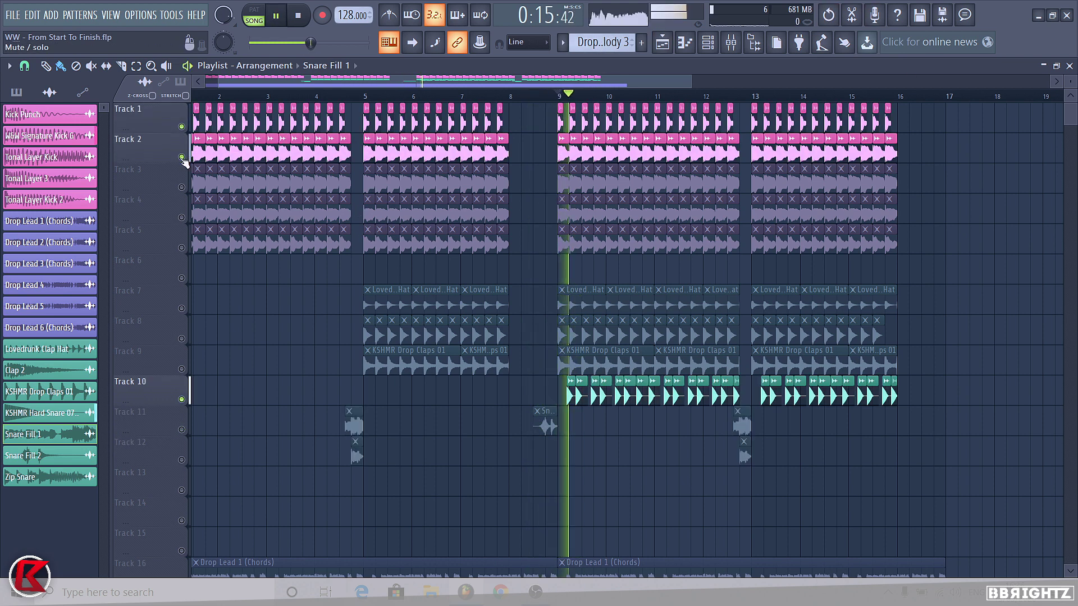
- Unmute Tracks 9, 8, 7, 11 and 12 during playback to hear the clap and snare layers with the kick
{"action": "left_click", "coordinate": [181, 369]}
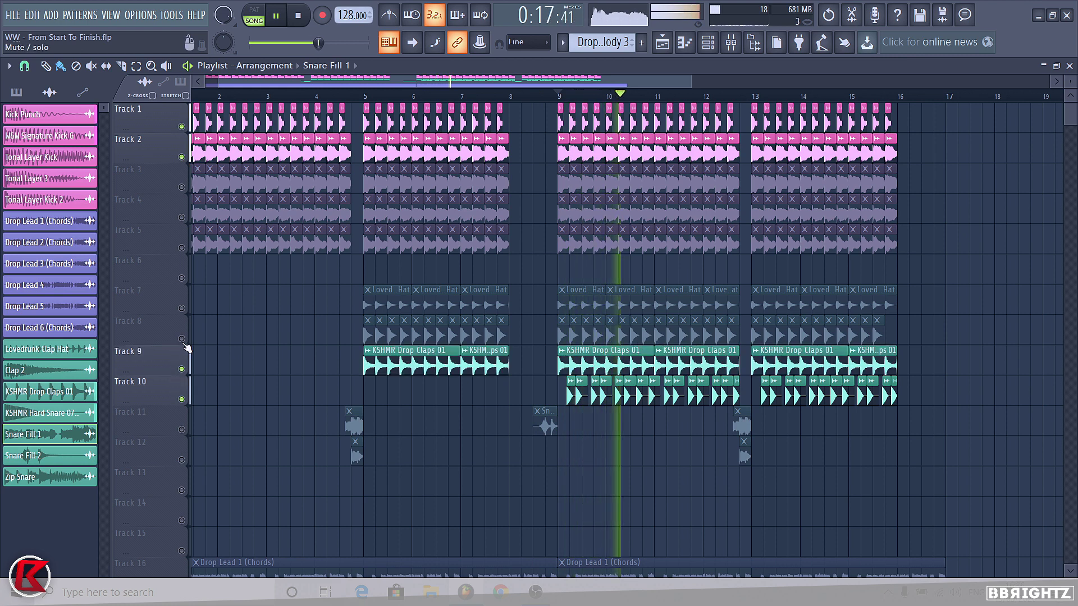
{"action": "left_click", "coordinate": [181, 339]}
{"action": "left_click", "coordinate": [181, 308]}
{"action": "left_click", "coordinate": [181, 429]}
{"action": "left_click", "coordinate": [182, 460]}
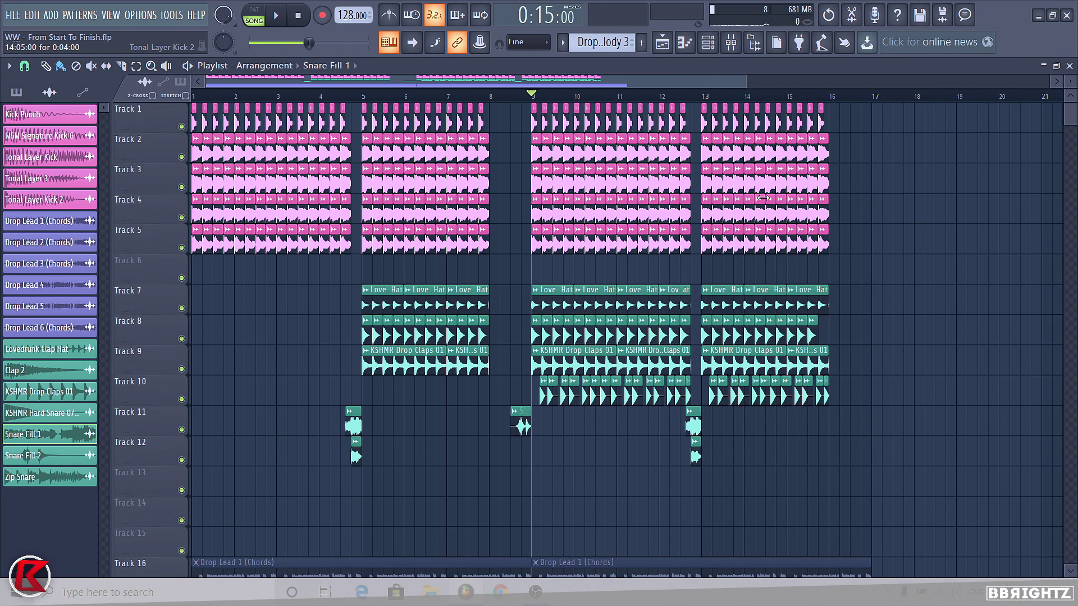
- Review the drum and drop lead tracks in the playlist, highlight the clap and snare clips on Tracks 7 to 12, and clear the selection
{"action": "scroll", "coordinate": [762, 198], "scroll_direction": "down", "scroll_amount": 2}
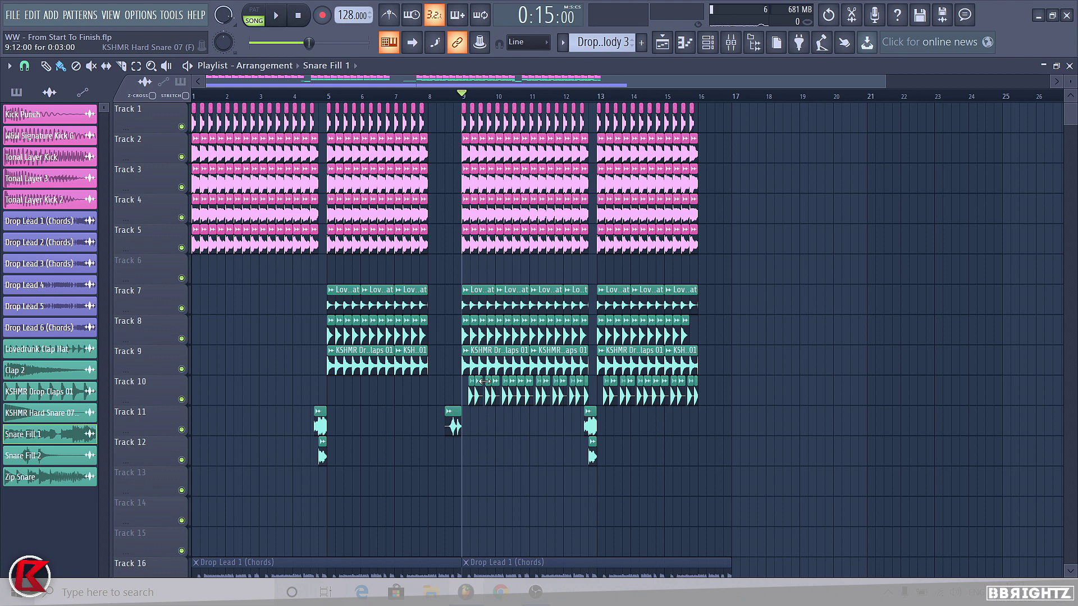
{"action": "scroll", "coordinate": [609, 464], "scroll_direction": "down", "scroll_amount": 4}
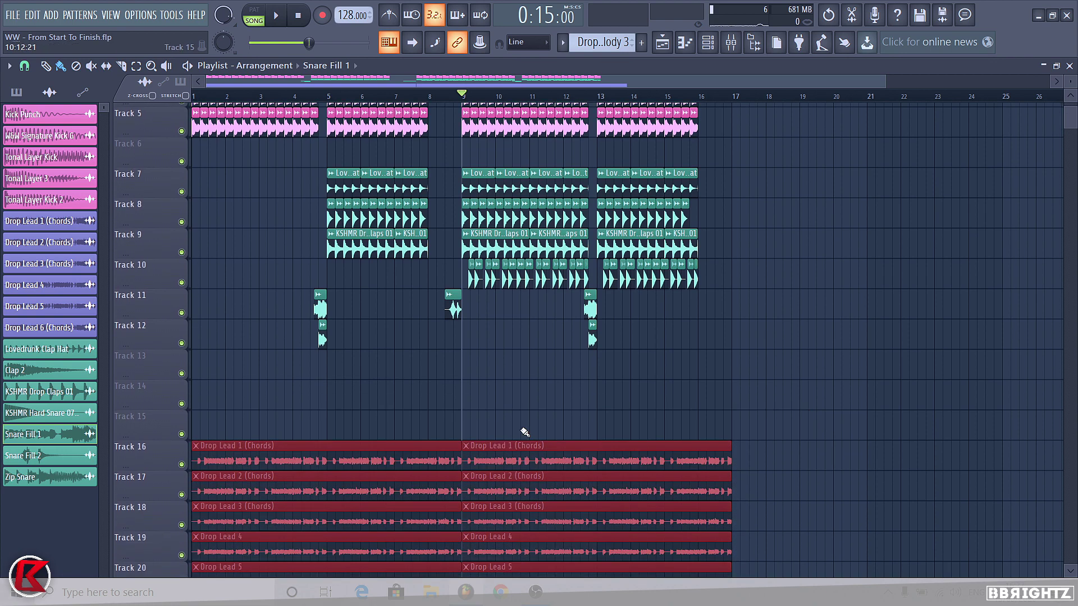
{"action": "scroll", "coordinate": [798, 155], "scroll_direction": "up", "scroll_amount": 1}
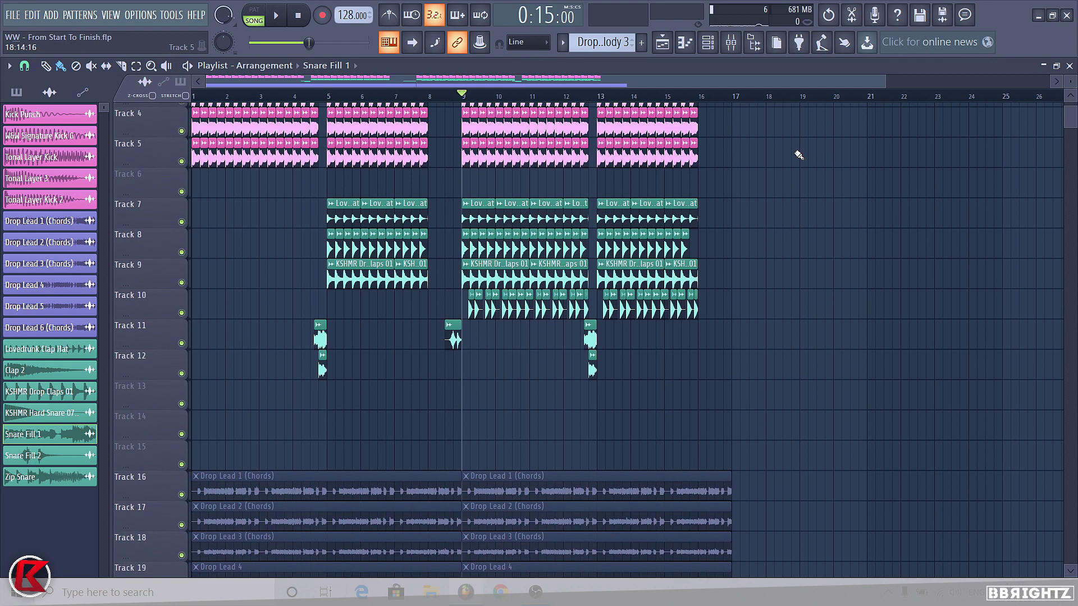
{"action": "scroll", "coordinate": [733, 113], "scroll_direction": "down", "scroll_amount": 7}
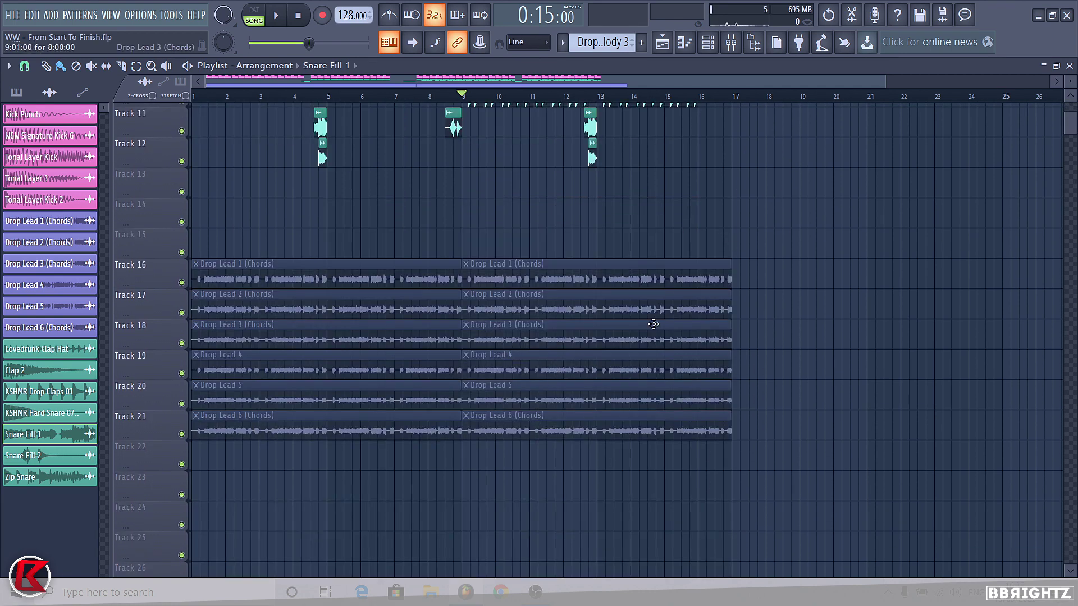
{"action": "scroll", "coordinate": [653, 324], "scroll_direction": "up", "scroll_amount": 5}
{"action": "left_click_drag", "start_coordinate": [811, 351], "coordinate": [261, 167]}
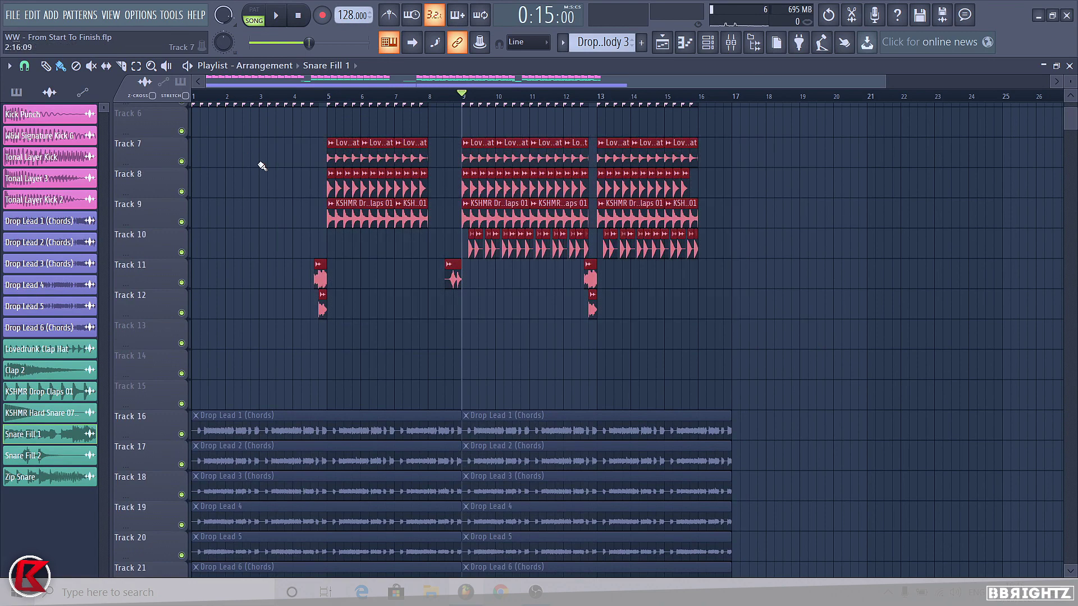
{"action": "left_click", "coordinate": [380, 337]}
{"action": "scroll", "coordinate": [746, 38], "scroll_direction": "down", "scroll_amount": 3}
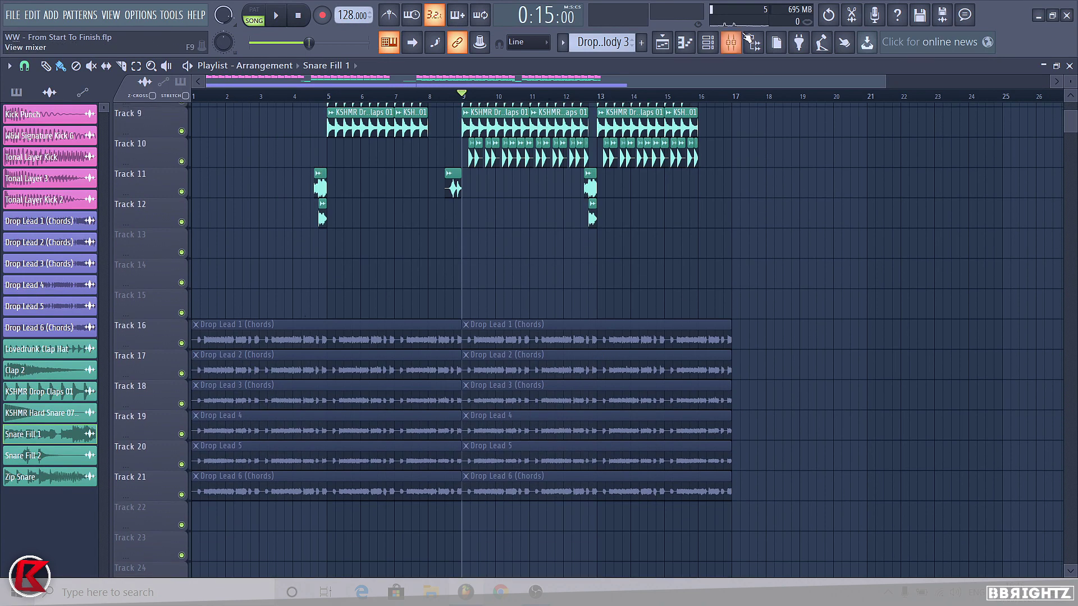
- Show the browser, collapse the open Revealed sample folders, and expand splice_folder down to its Samples packs
{"action": "left_click", "coordinate": [757, 43]}
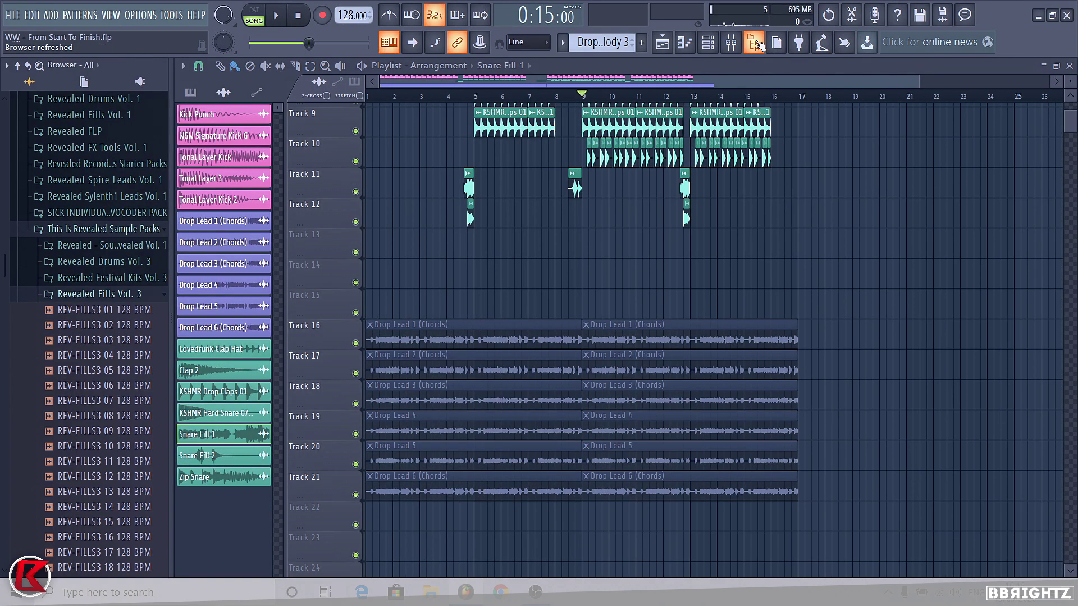
{"action": "left_click", "coordinate": [86, 292]}
{"action": "key", "text": "Left"}
{"action": "scroll", "coordinate": [87, 293], "scroll_direction": "down", "scroll_amount": 3}
{"action": "key", "text": "Left"}
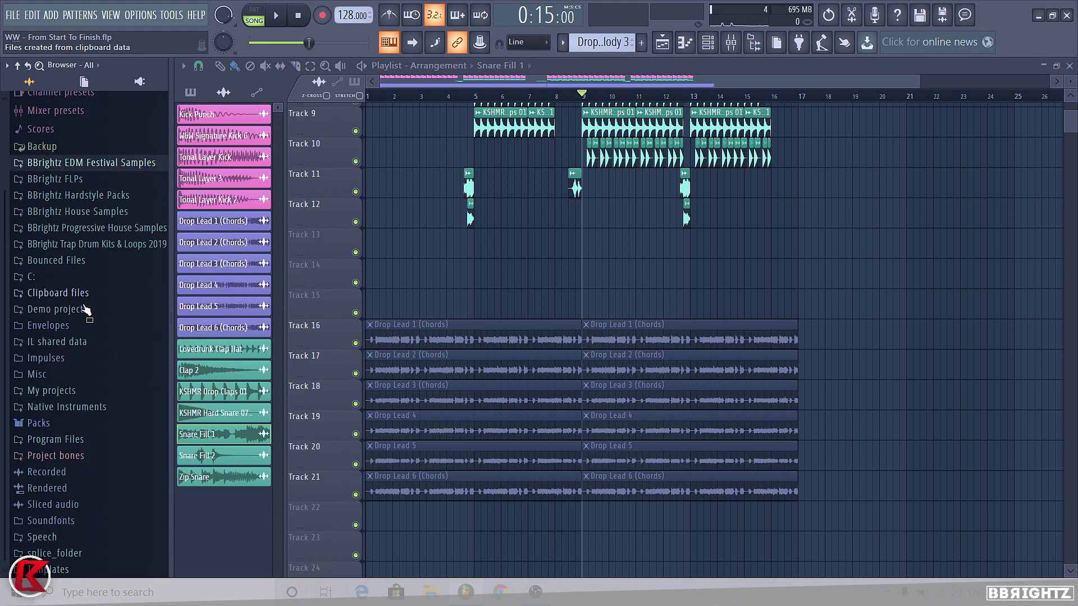
{"action": "left_click", "coordinate": [56, 553]}
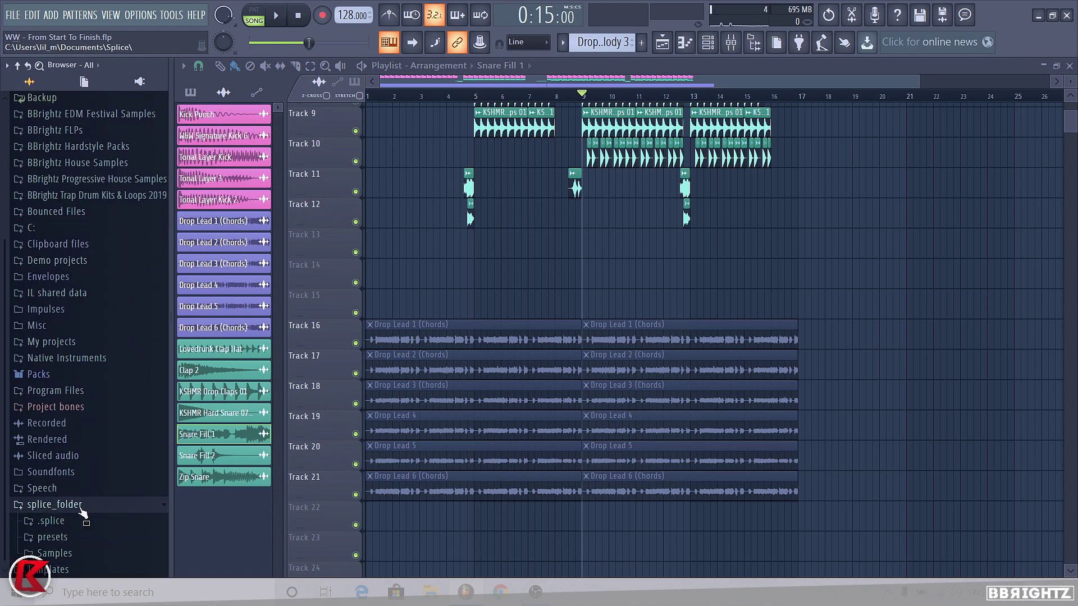
{"action": "key", "text": "Down"}
{"action": "key", "text": "Right"}
{"action": "key", "text": "Down"}
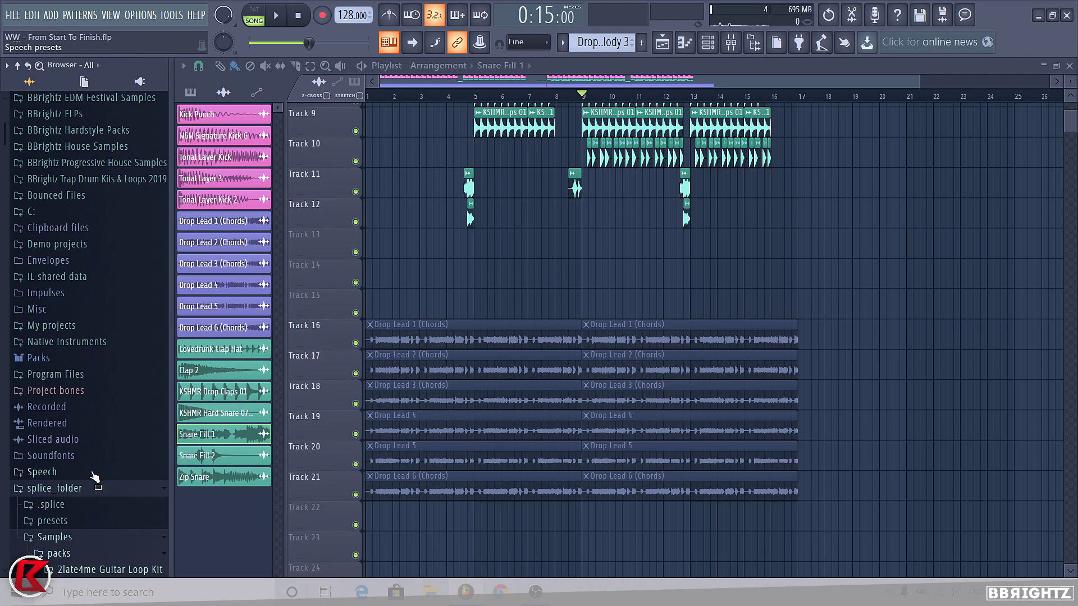
- Open Blasterjaxx Soundpack 1 in the packs list and expand its sample pack to the BLASTERJAXX_tonal folder
{"action": "scroll", "coordinate": [94, 472], "scroll_direction": "down", "scroll_amount": 7}
{"action": "scroll", "coordinate": [101, 362], "scroll_direction": "down", "scroll_amount": 6}
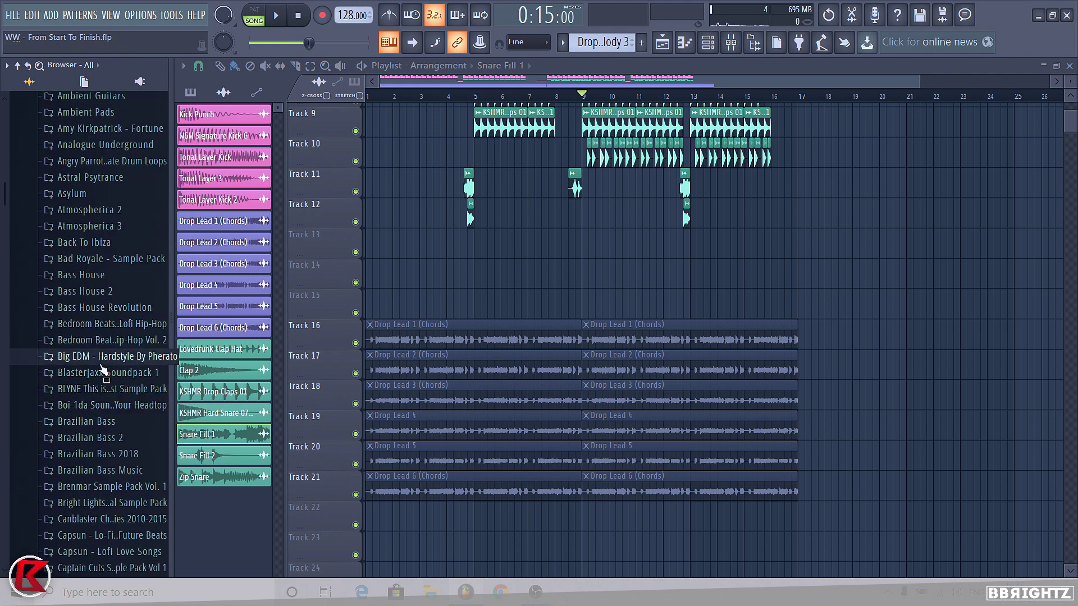
{"action": "left_click", "coordinate": [111, 374]}
{"action": "left_click", "coordinate": [124, 393]}
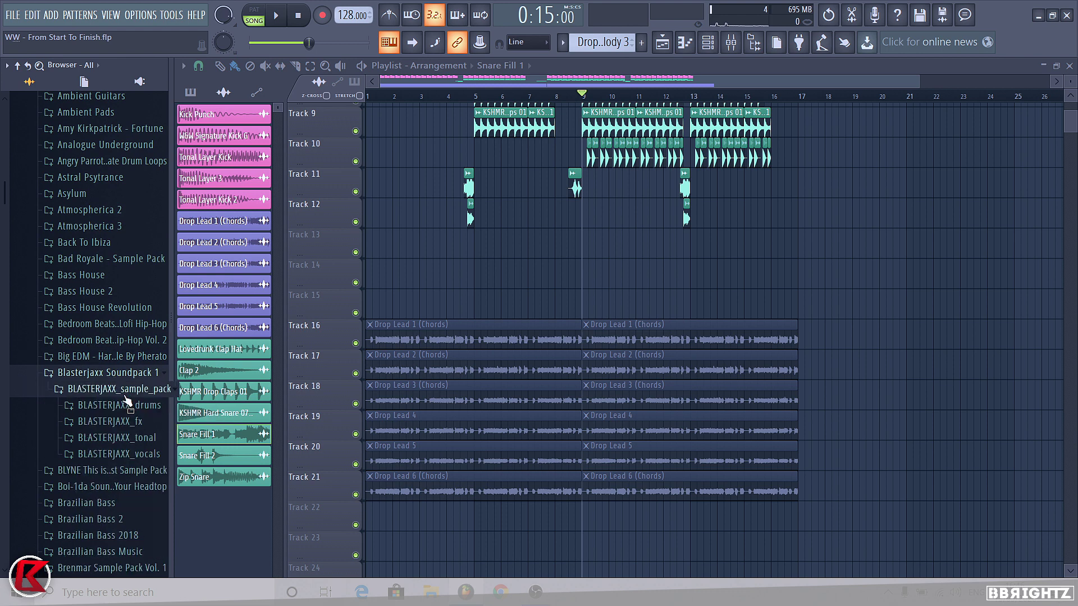
{"action": "left_click", "coordinate": [119, 438]}
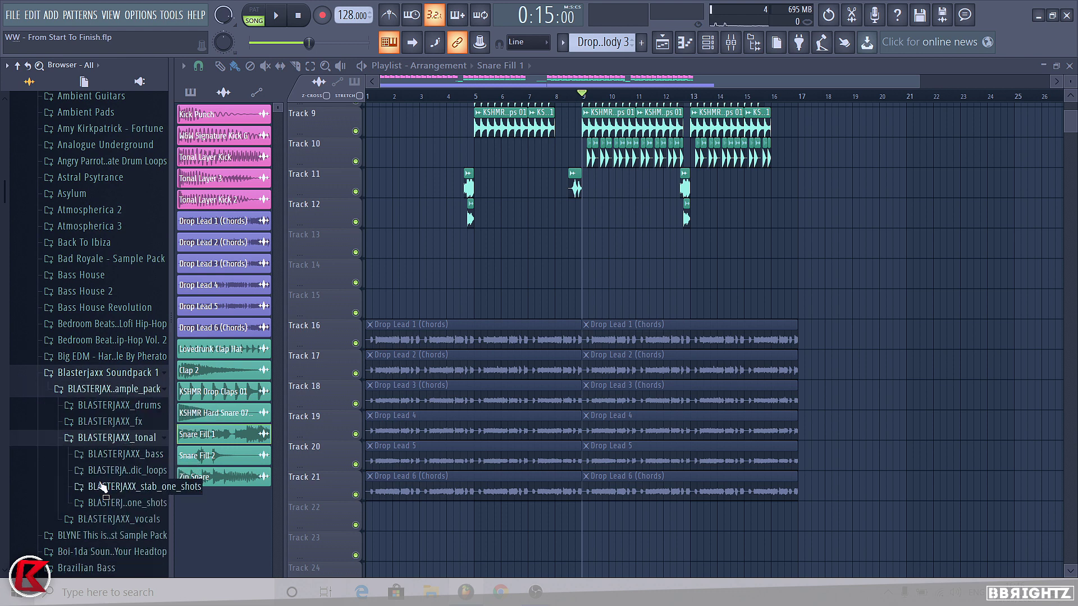
- Open the BLASTERJAXX_stab_one_shots folder and place BLASTER_stab_one_shot_auditions_F#maj on Track 14 just before bar 6
{"action": "left_click", "coordinate": [102, 487]}
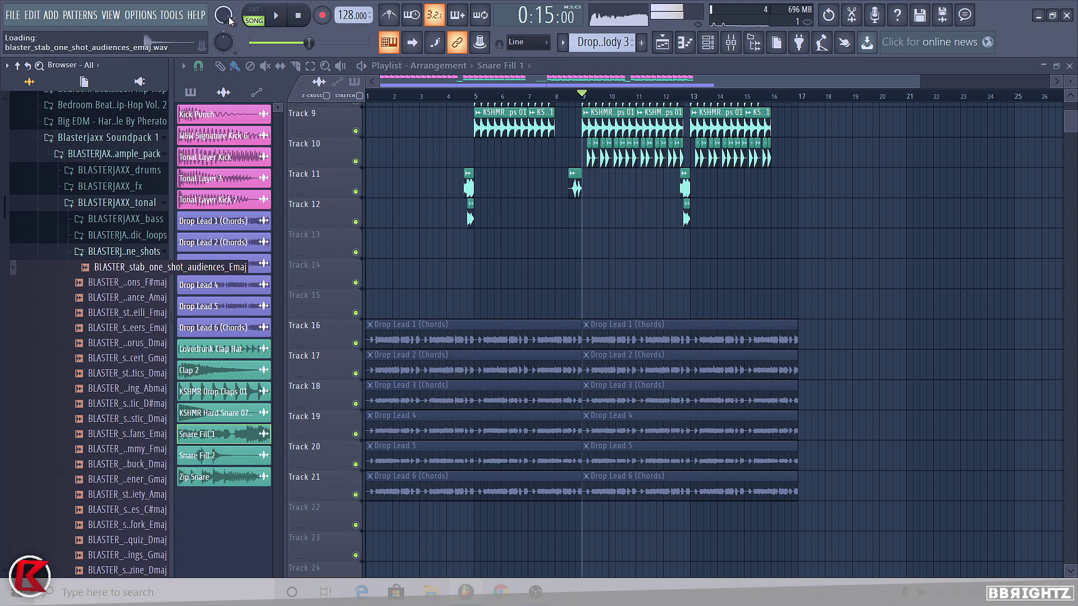
{"action": "left_click", "coordinate": [99, 283]}
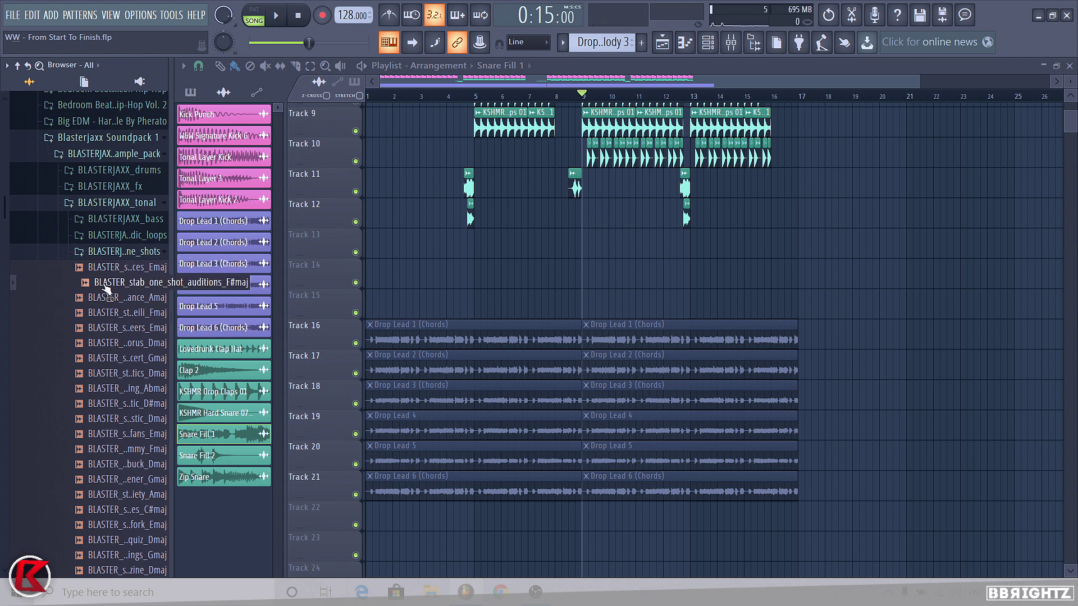
{"action": "left_click_drag", "start_coordinate": [107, 287], "coordinate": [499, 279]}
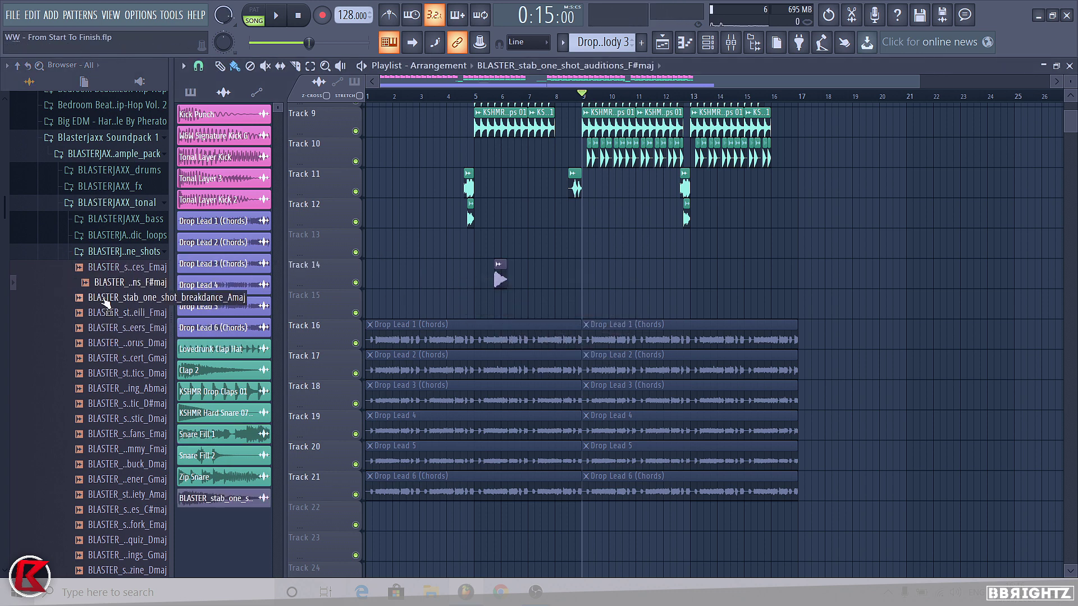
- Audition the other Blasterjaxx stab one-shots in order, down to BLASTER_stab_one_shot_webzine_Dmaj
{"action": "key", "text": "Down"}
{"action": "key", "text": "Down"}
{"action": "key", "text": "Down"}
{"action": "key", "text": "Down"}
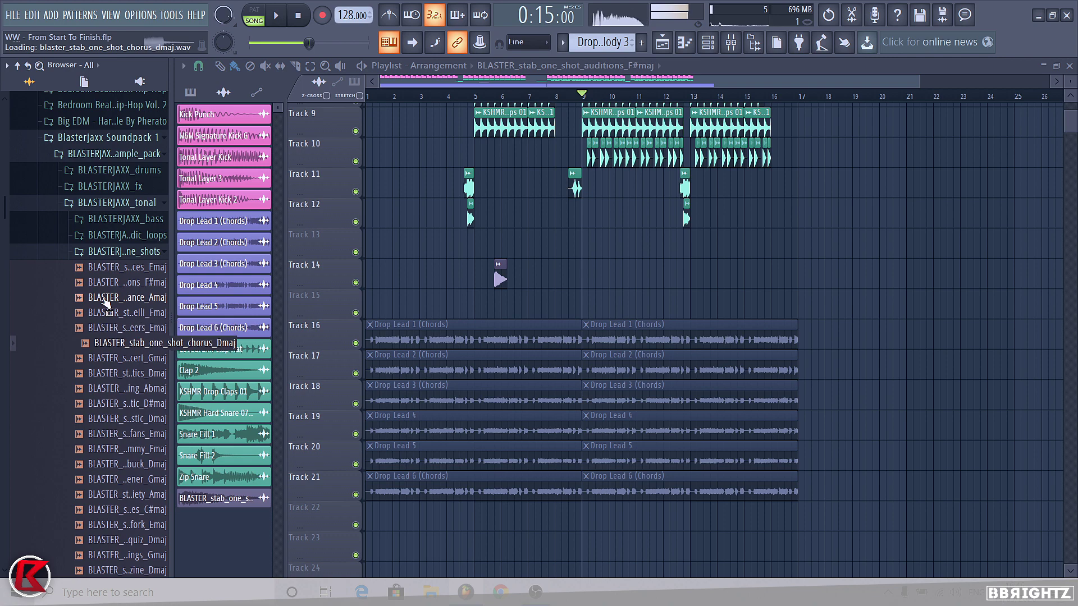
{"action": "key", "text": "Down"}
{"action": "key", "text": "Down"}
{"action": "key", "text": "Down"}
{"action": "key", "text": "Down"}
{"action": "key", "text": "Down"}
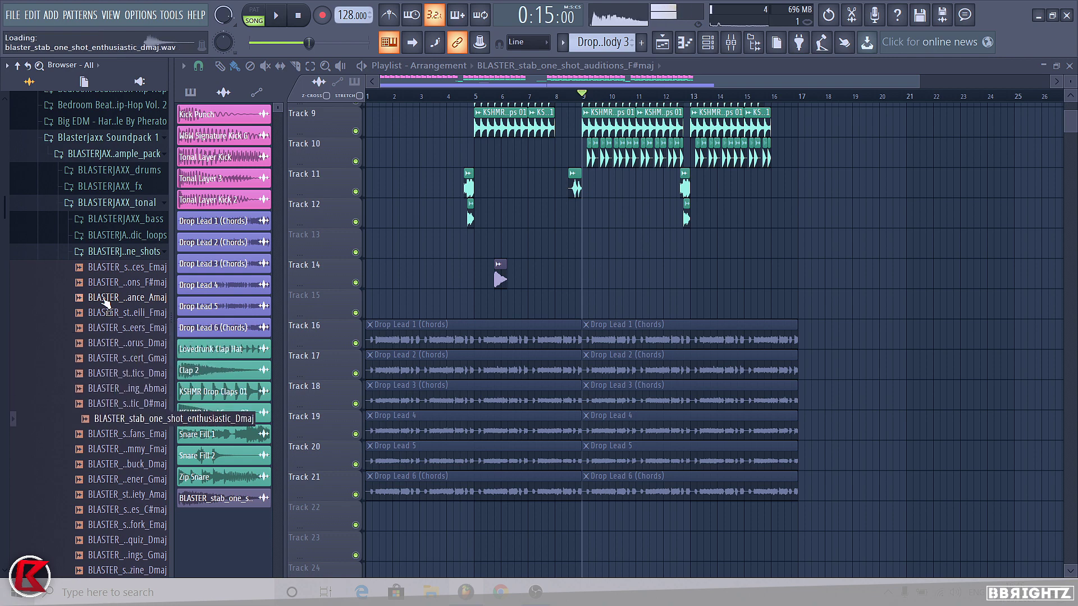
{"action": "key", "text": "Down"}
{"action": "key", "text": "Down"}
{"action": "key", "text": "Down"}
{"action": "key", "text": "Down"}
{"action": "key", "text": "Down"}
{"action": "key", "text": "Down"}
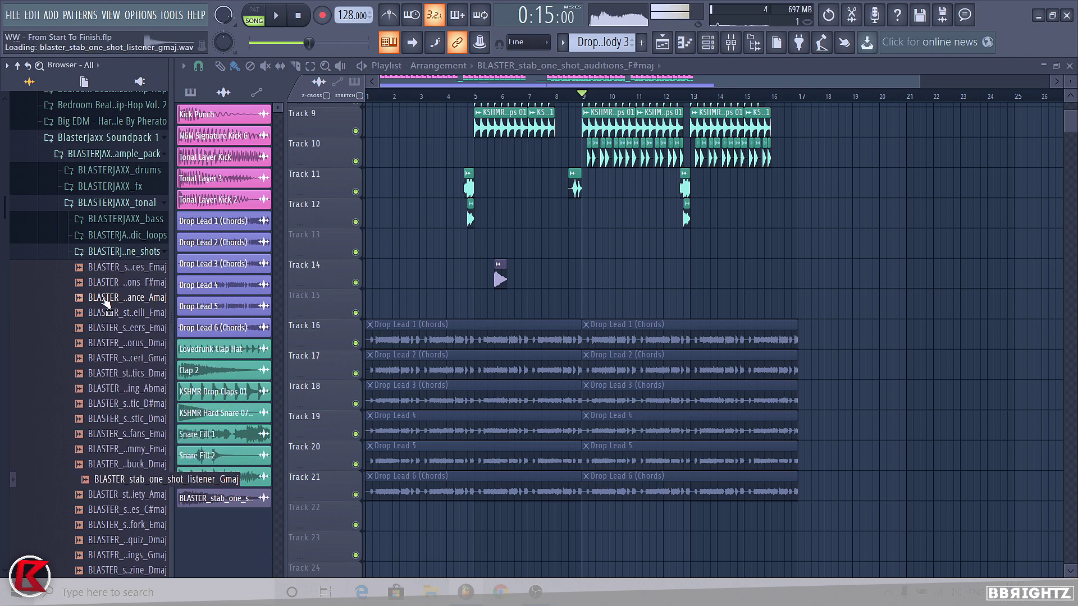
{"action": "key", "text": "Down"}
{"action": "key", "text": "Down"}
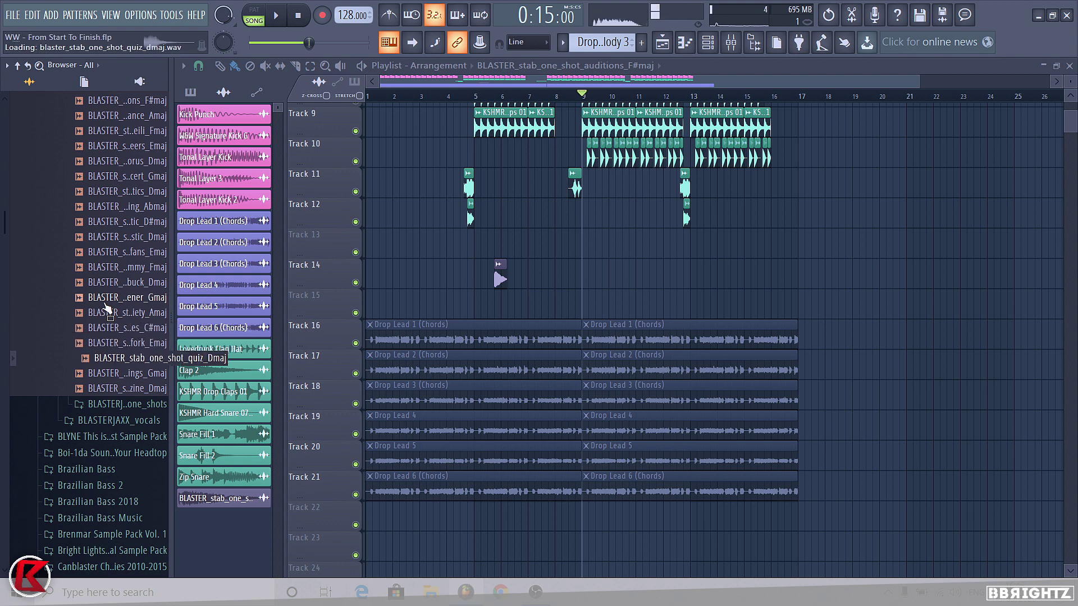
{"action": "key", "text": "Down"}
{"action": "key", "text": "Down"}
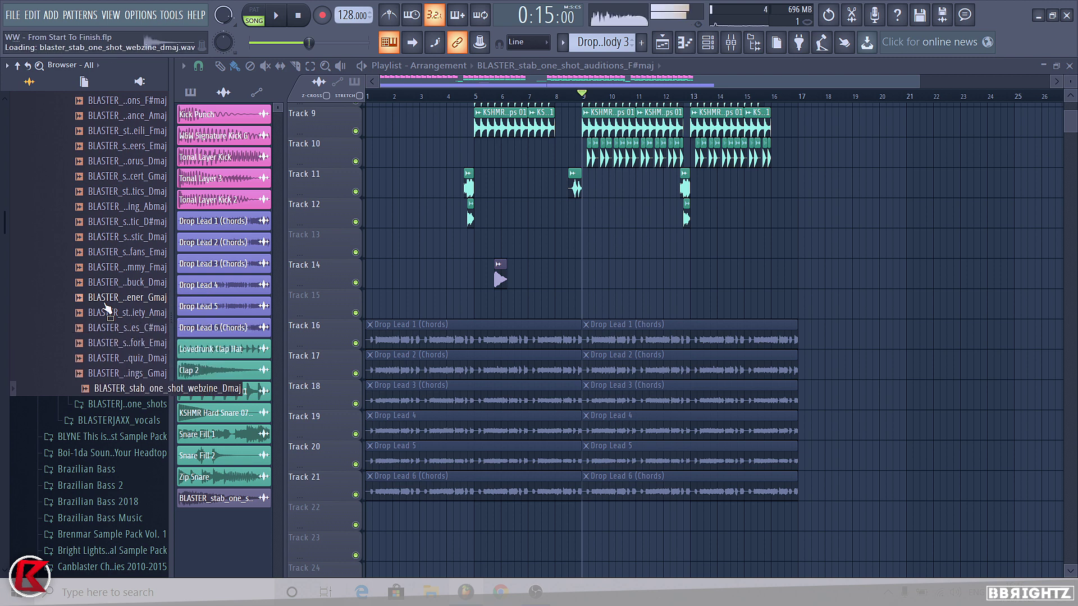
- Place the pitchfork_Emaj stab on Track 14 shortly after bar 7 and play Drop Lead 1 (Chords) on Track 16 solo
{"action": "left_click", "coordinate": [106, 327]}
{"action": "left_click_drag", "start_coordinate": [110, 342], "coordinate": [539, 276]}
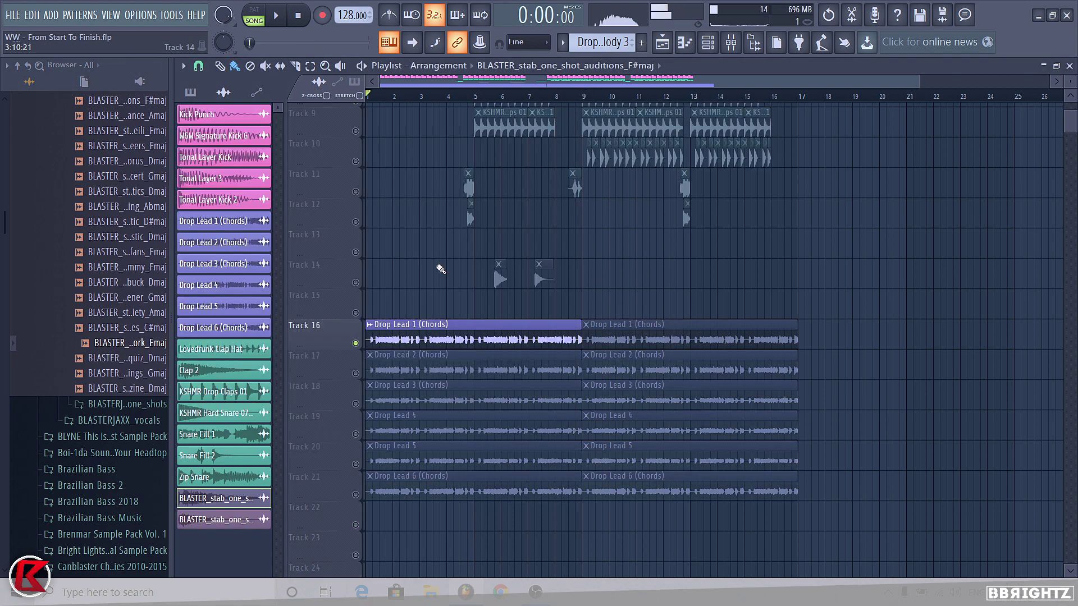
{"action": "key", "text": "space"}
{"action": "scroll", "coordinate": [339, 310], "scroll_direction": "up", "scroll_amount": 2}
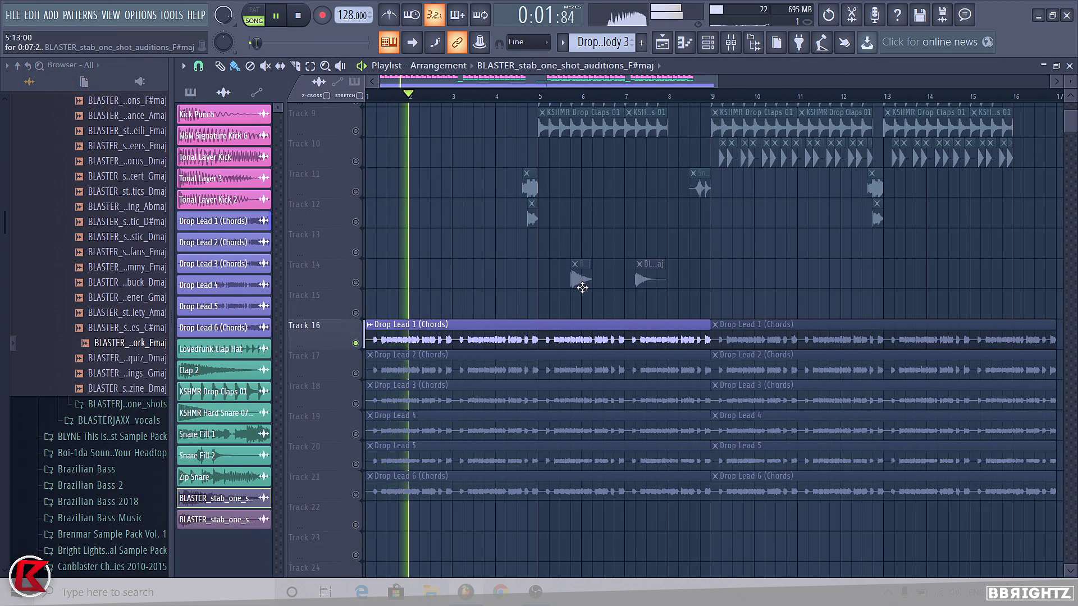
{"action": "scroll", "coordinate": [583, 289], "scroll_direction": "up", "scroll_amount": 3}
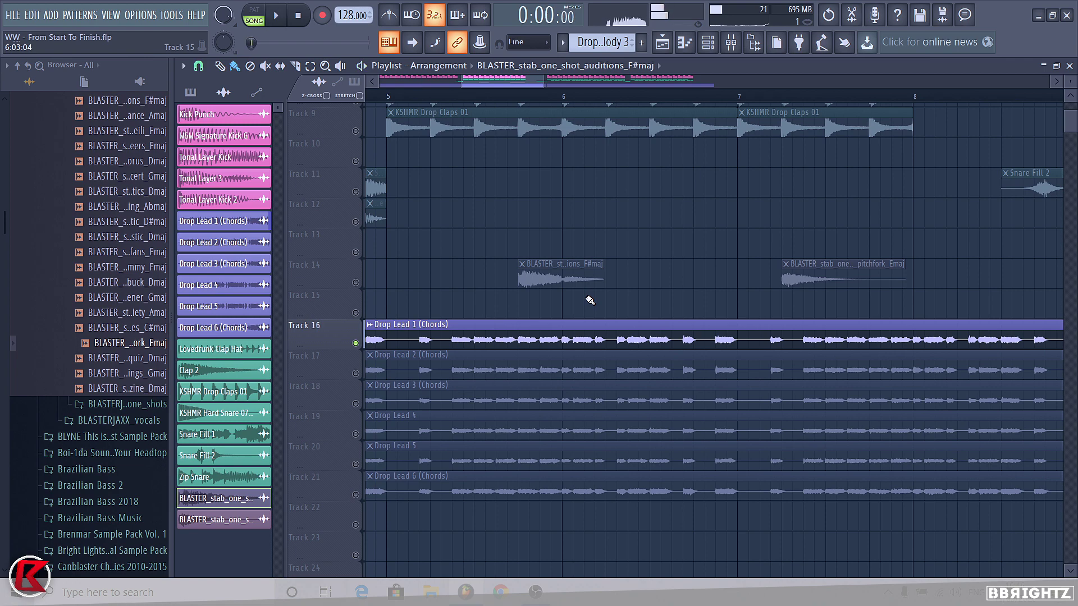
{"action": "scroll", "coordinate": [589, 300], "scroll_direction": "down", "scroll_amount": 5}
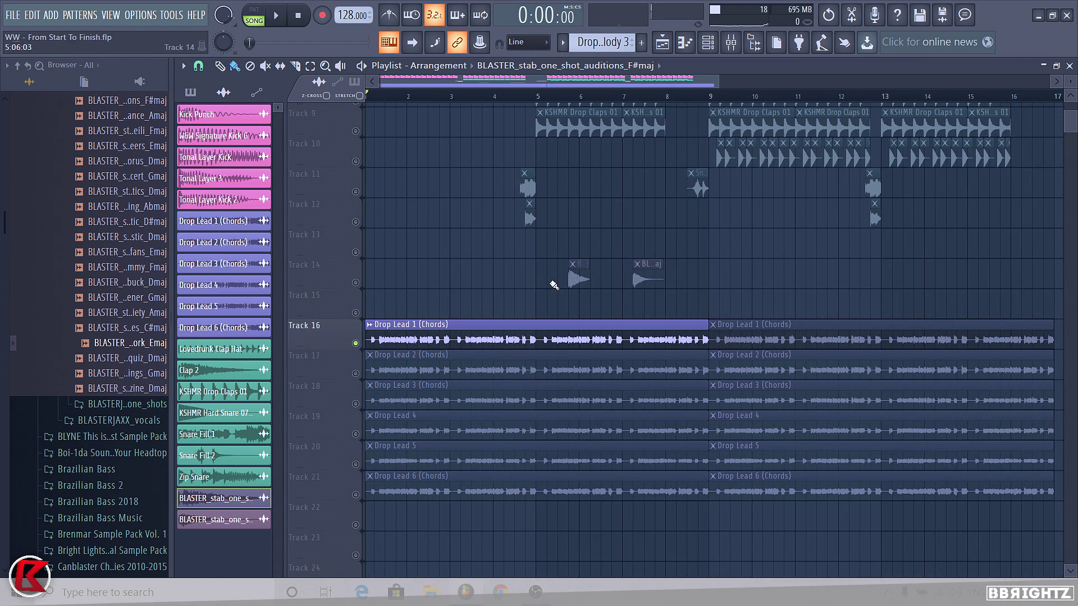
- Move the auditions_F#maj stab to bar 1 of Track 23 below the drop leads and play it together with Drop Lead 1
{"action": "left_click_drag", "start_coordinate": [572, 279], "coordinate": [321, 436]}
{"action": "scroll", "coordinate": [400, 307], "scroll_direction": "down", "scroll_amount": 4}
{"action": "scroll", "coordinate": [360, 348], "scroll_direction": "down", "scroll_amount": 2}
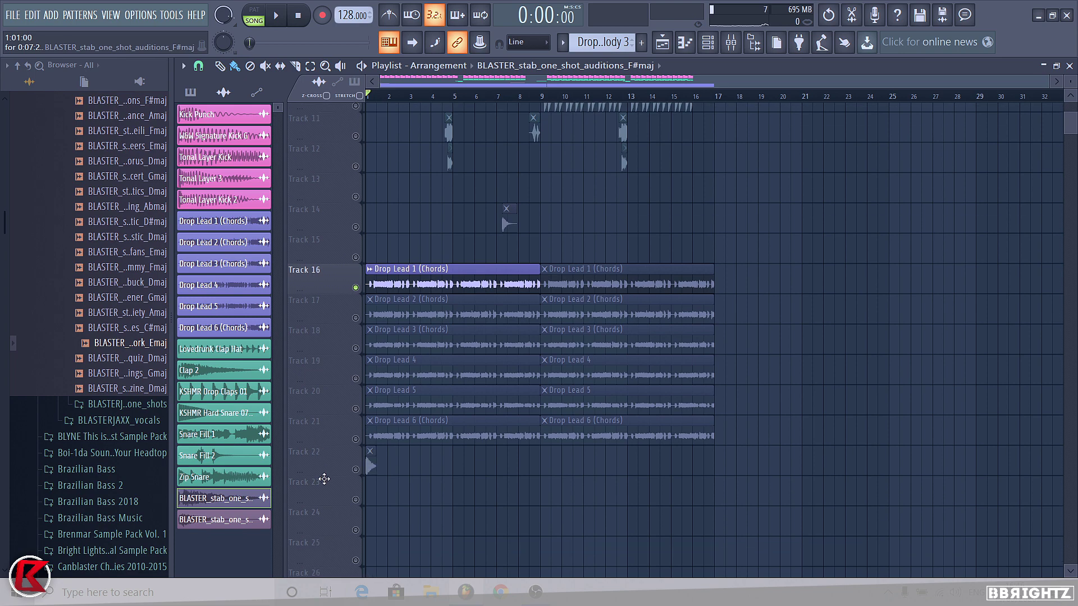
{"action": "double_click", "coordinate": [371, 496]}
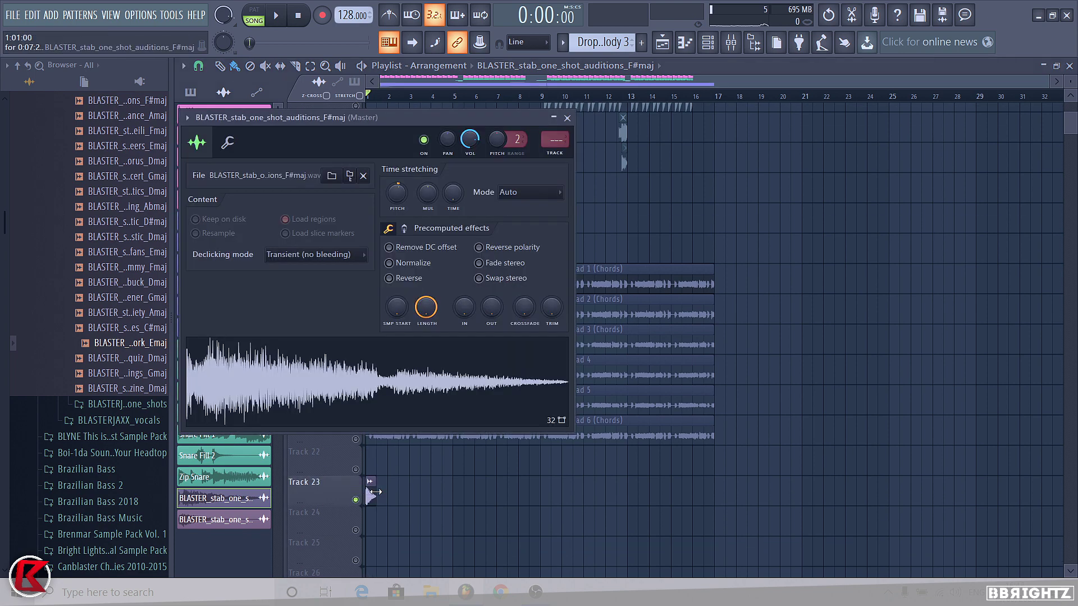
{"action": "key", "text": "Escape"}
{"action": "scroll", "coordinate": [243, 529], "scroll_direction": "up", "scroll_amount": 3}
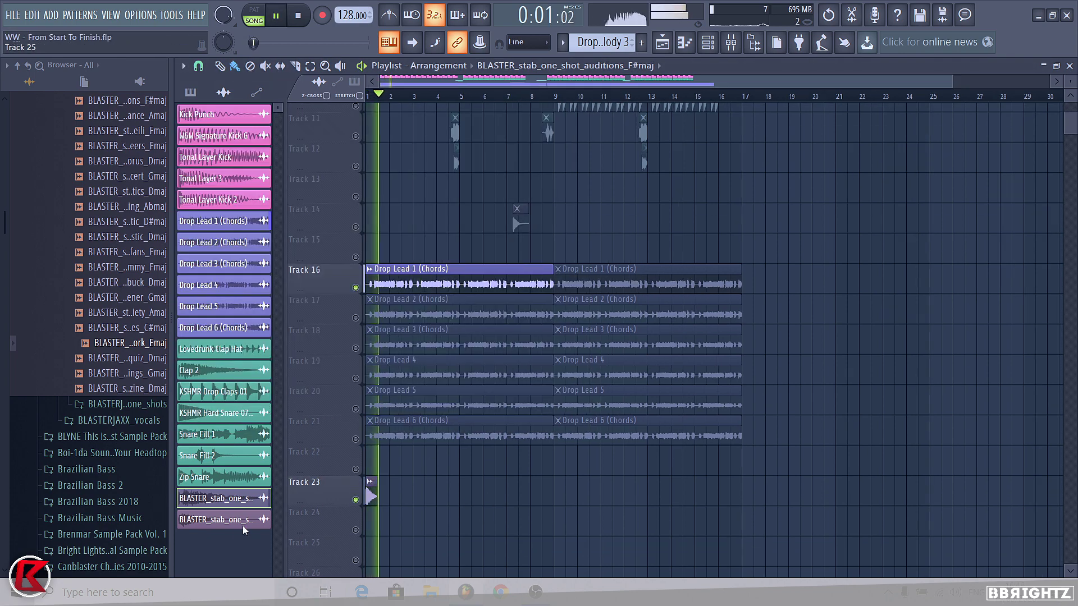
{"action": "key", "text": "space"}
{"action": "key", "text": "space"}
{"action": "scroll", "coordinate": [360, 463], "scroll_direction": "up", "scroll_amount": 4}
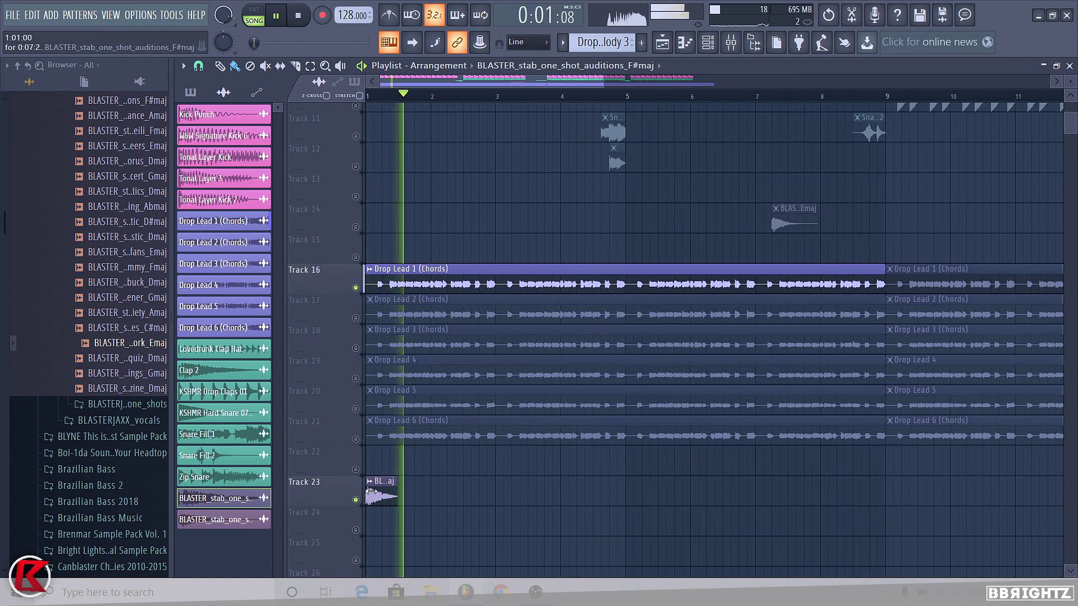
- Add auditions_F#maj stab clips on Track 23 at bars 3, 5 and 7
{"action": "left_click", "coordinate": [495, 502]}
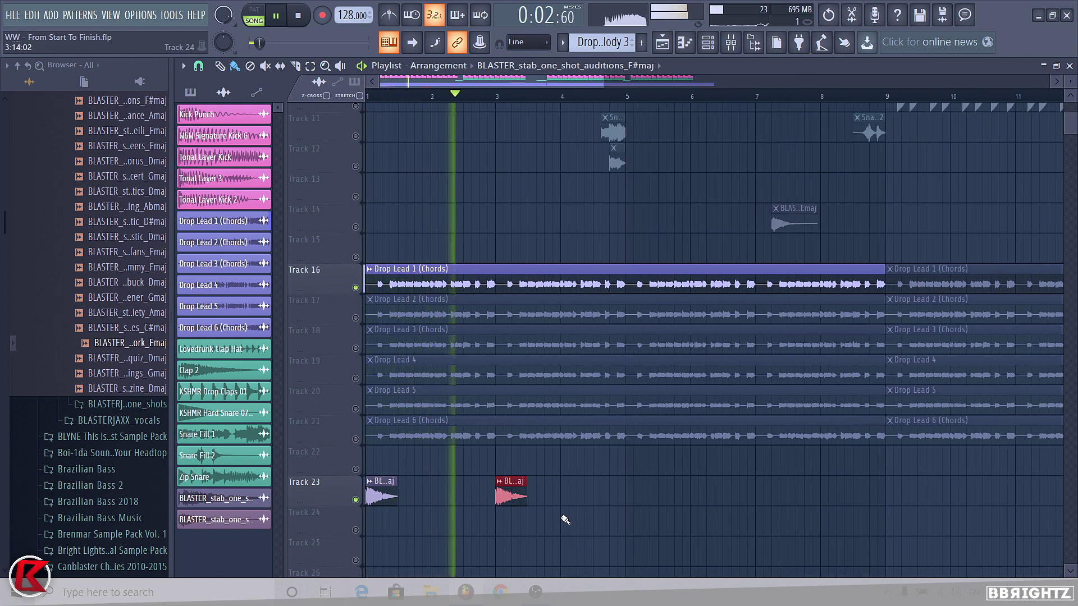
{"action": "left_click", "coordinate": [630, 494]}
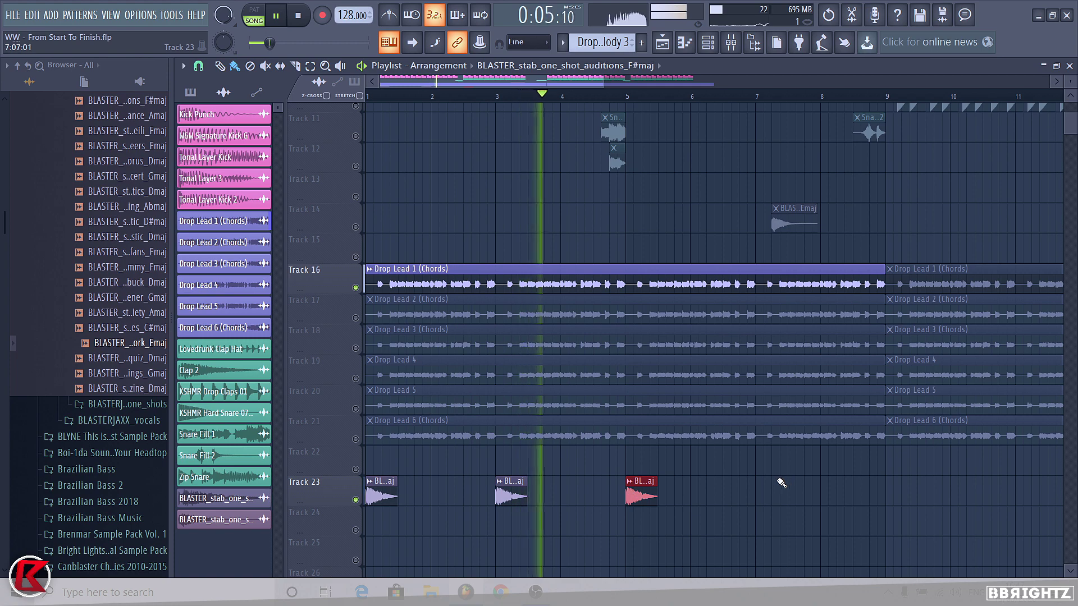
{"action": "left_click", "coordinate": [758, 493]}
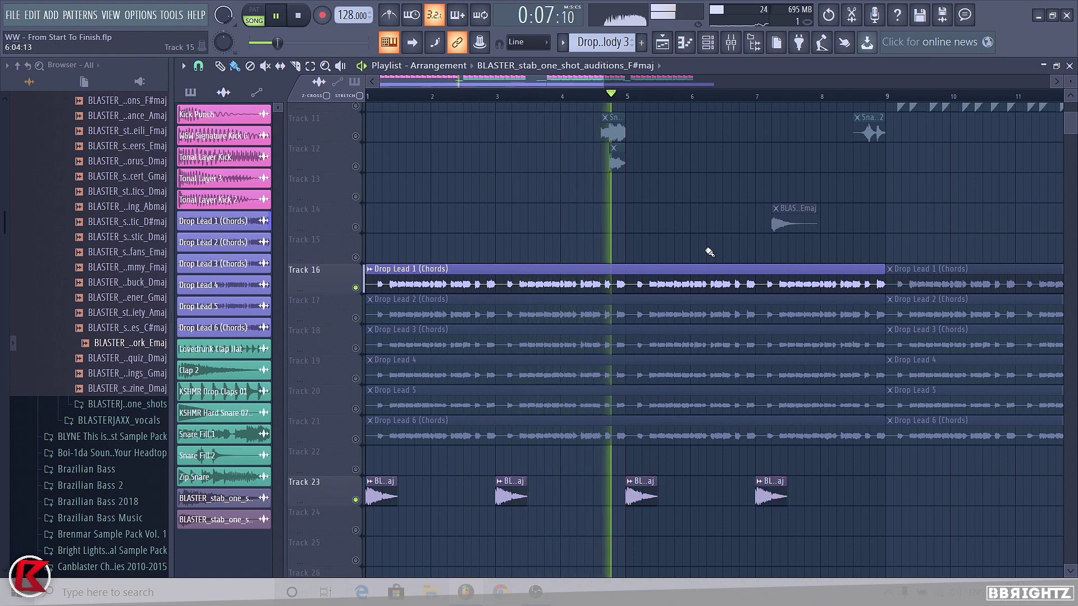
- Duplicate the four Track 23 stab clips to bars 9, 11, 13 and 15 and clear the selection
{"action": "scroll", "coordinate": [721, 236], "scroll_direction": "down", "scroll_amount": 1}
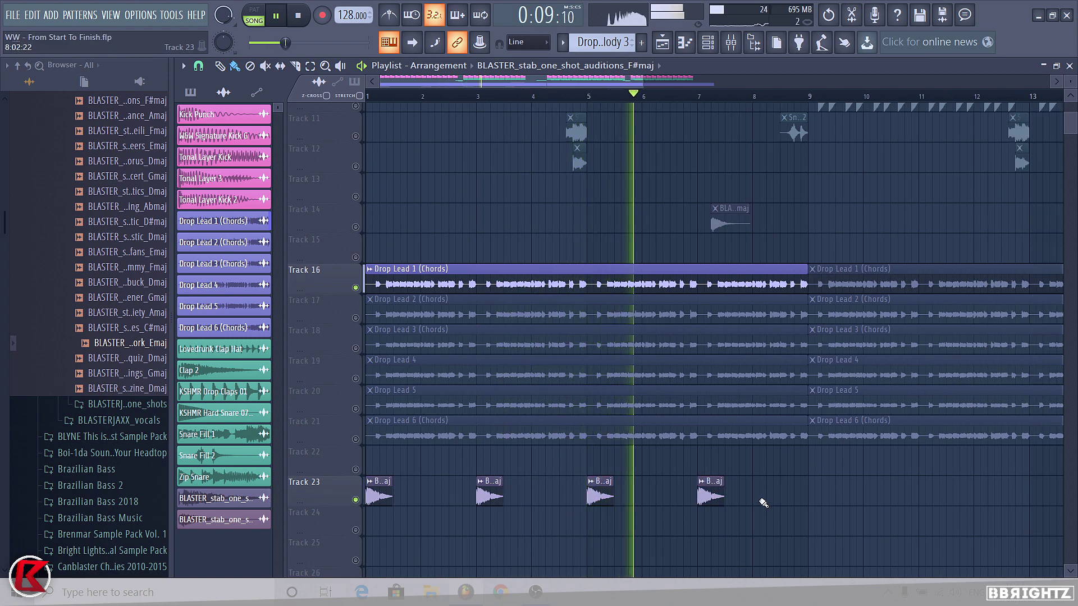
{"action": "scroll", "coordinate": [763, 503], "scroll_direction": "down", "scroll_amount": 1}
{"action": "left_click_drag", "start_coordinate": [764, 502], "coordinate": [298, 505]}
{"action": "left_click_drag", "start_coordinate": [387, 498], "coordinate": [796, 495]}
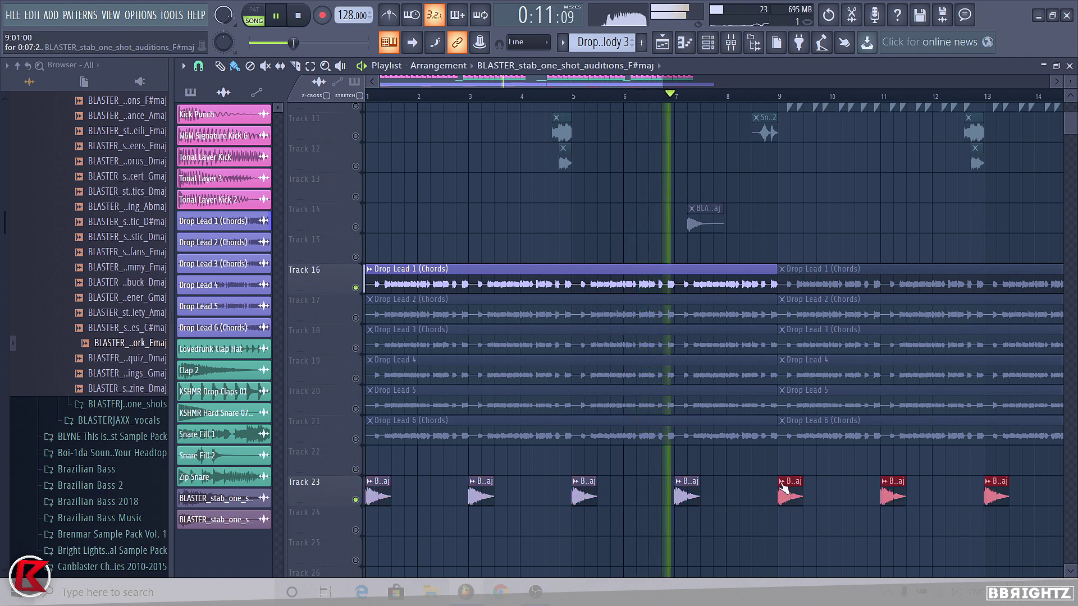
{"action": "left_click", "coordinate": [815, 245], "text": "ctrl"}
{"action": "scroll", "coordinate": [638, 312], "scroll_direction": "down", "scroll_amount": 1}
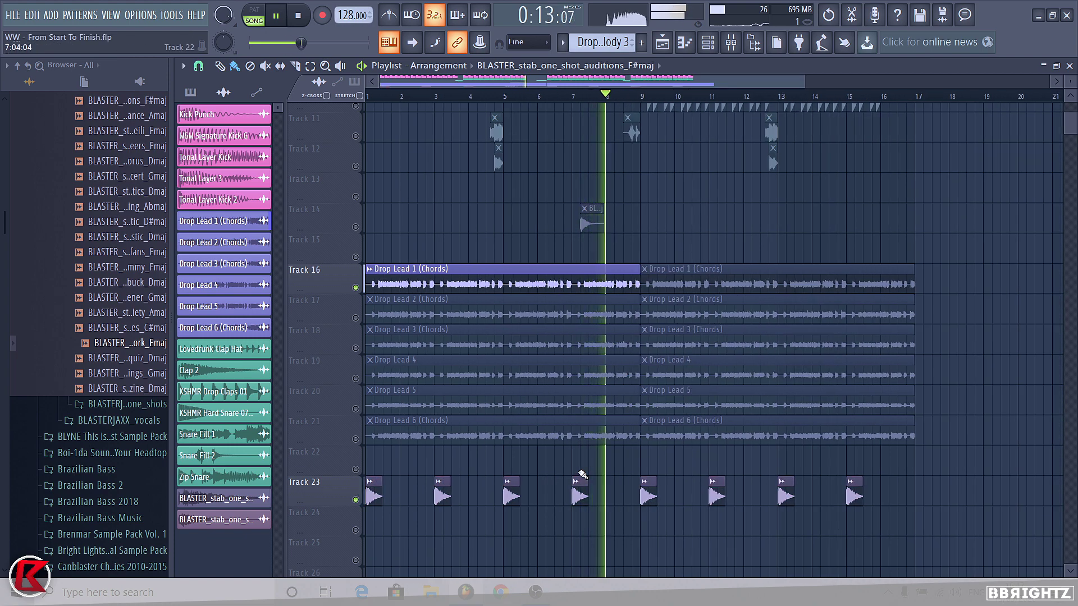
- Stop playback and change the Track 23 stab clip's color to the purple of the drop leads
{"action": "scroll", "coordinate": [649, 317], "scroll_direction": "up", "scroll_amount": 2}
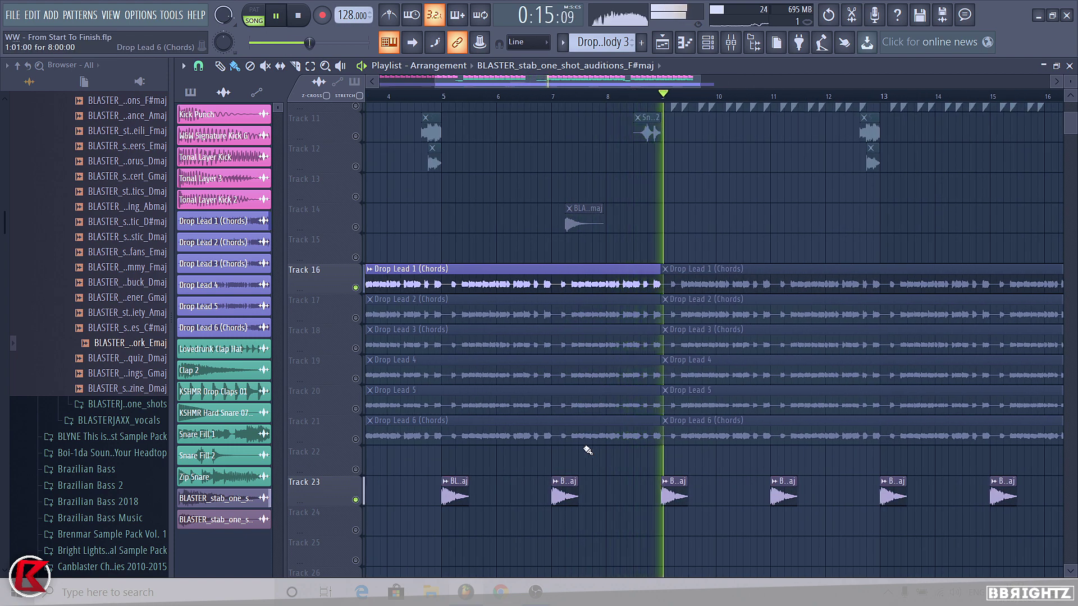
{"action": "key", "text": "space"}
{"action": "left_click", "coordinate": [446, 481]}
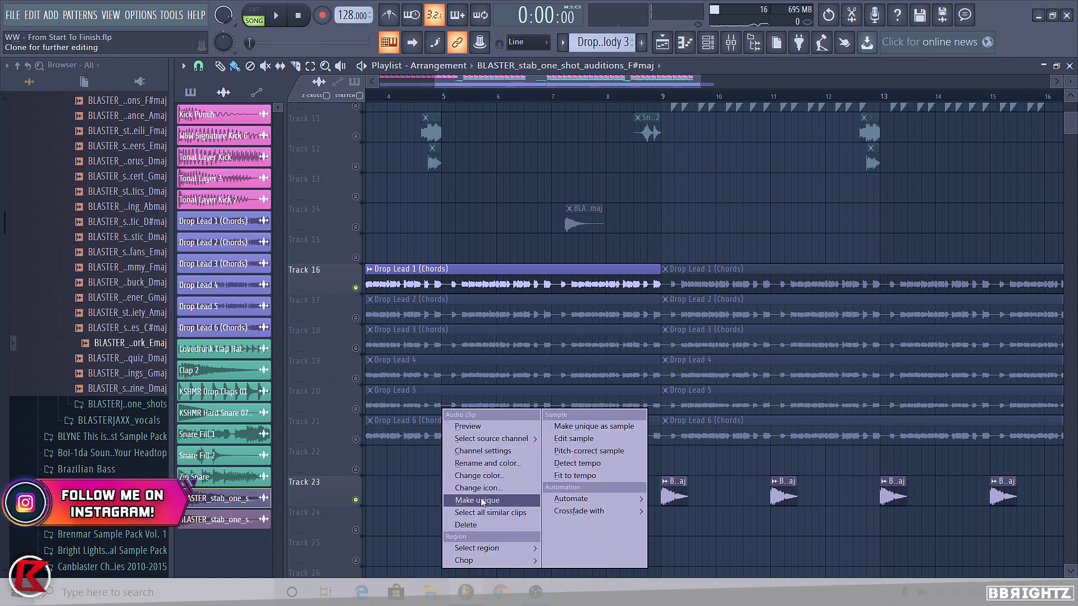
{"action": "left_click", "coordinate": [474, 477]}
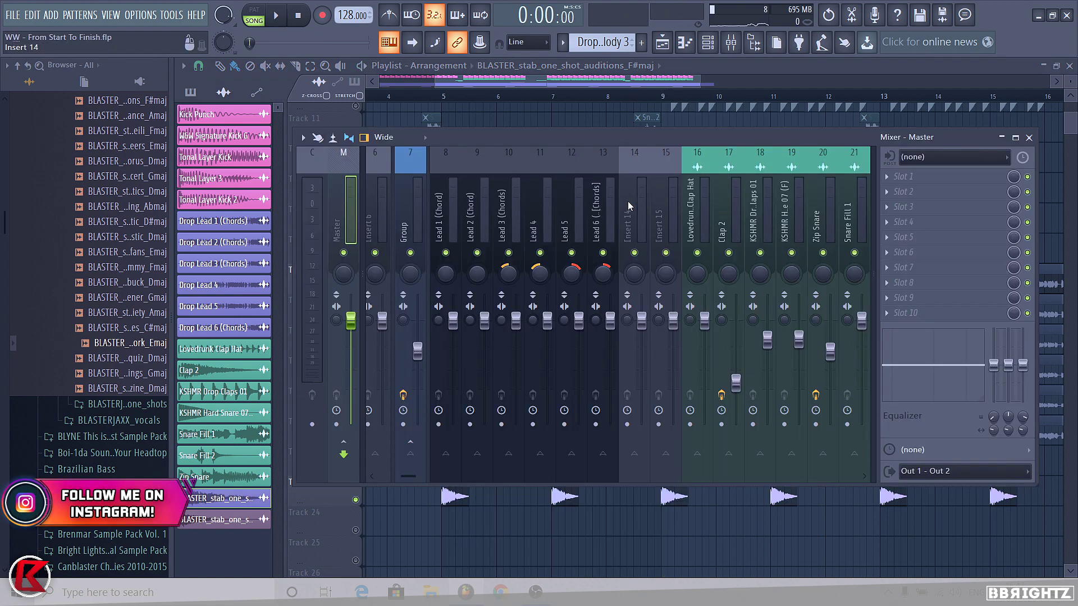
- Shift the clap and snare mixer tracks to inserts 19 to 25 and select Insert 14
{"action": "left_click", "coordinate": [628, 206]}
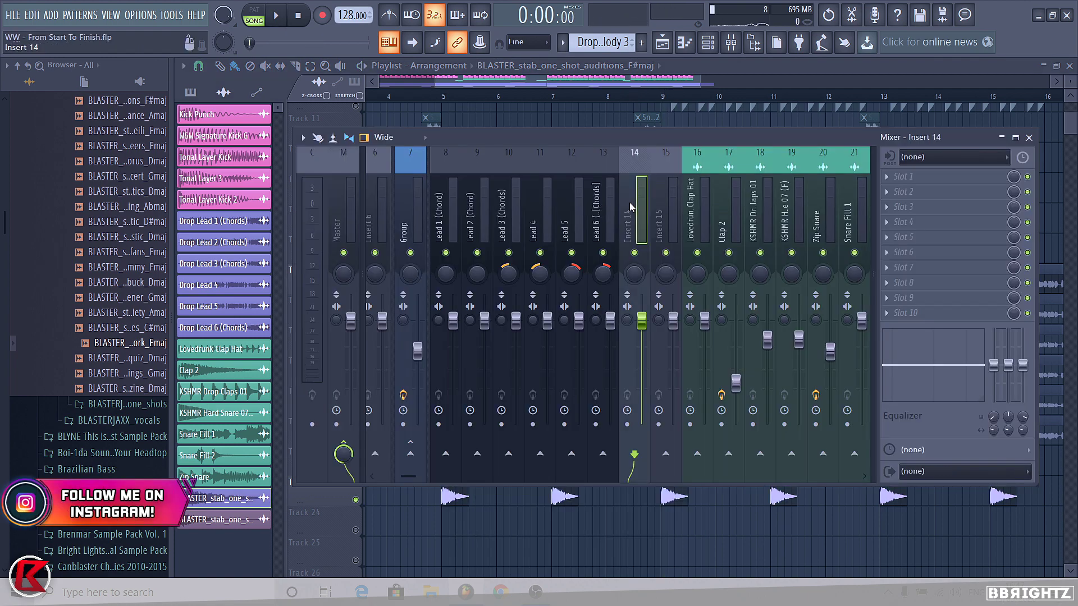
{"action": "scroll", "coordinate": [533, 209], "scroll_direction": "up", "scroll_amount": 3}
{"action": "scroll", "coordinate": [691, 211], "scroll_direction": "down", "scroll_amount": 6}
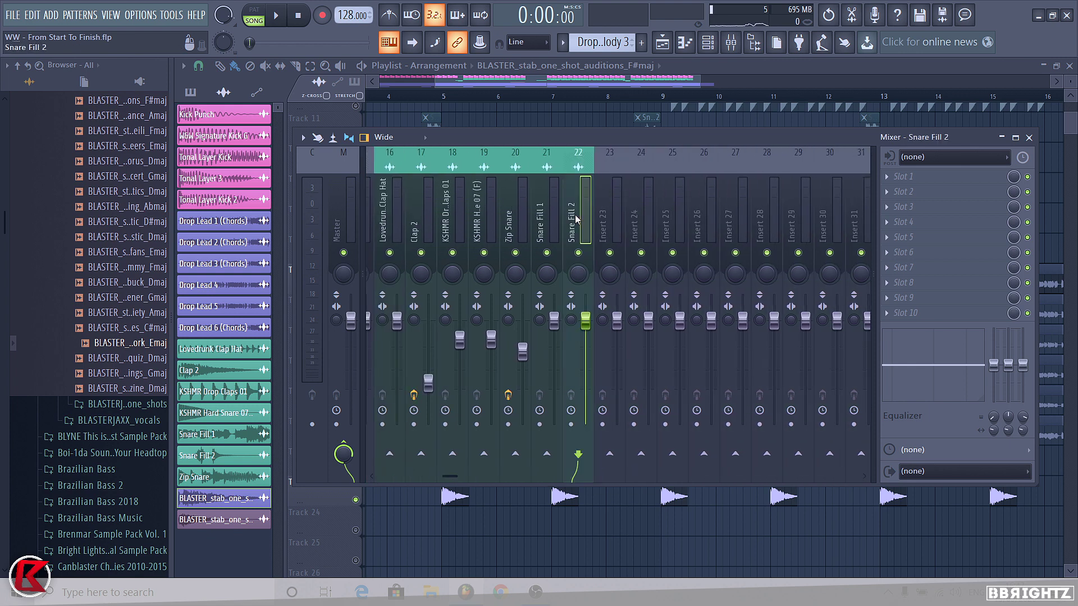
{"action": "scroll", "coordinate": [578, 213], "scroll_direction": "down", "scroll_amount": 3}
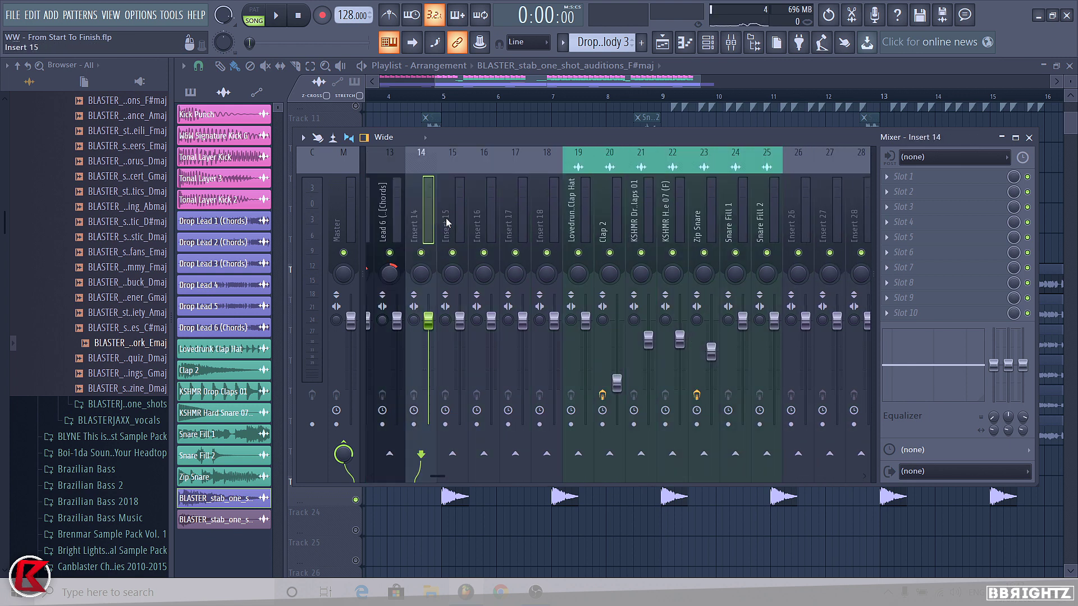
- Route the auditions_F#maj stab to mixer Insert 15, then solo that track and lower its level during playback
{"action": "left_click", "coordinate": [460, 234]}
{"action": "key", "text": "ctrl+l"}
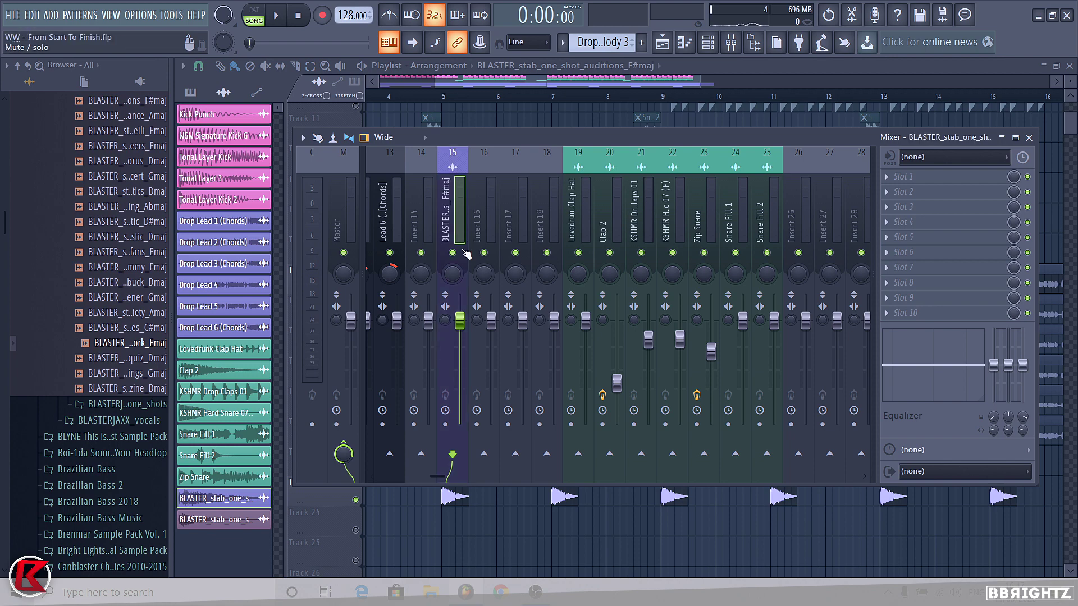
{"action": "key", "text": "space"}
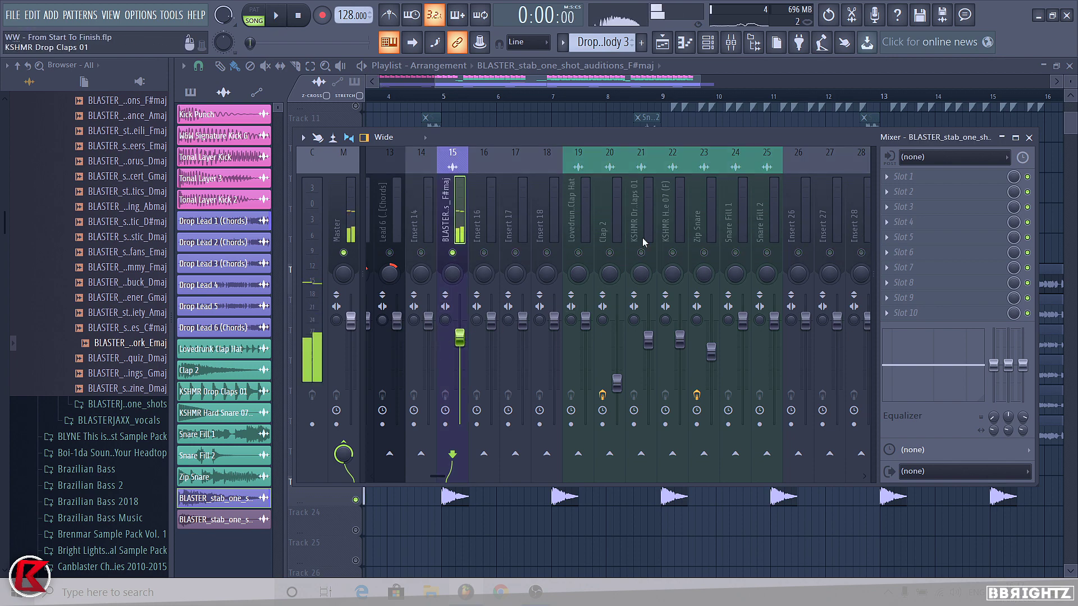
- Load Kickstart in slot 5 of the stab's mixer track and set its mix to 73%
{"action": "left_click", "coordinate": [903, 236]}
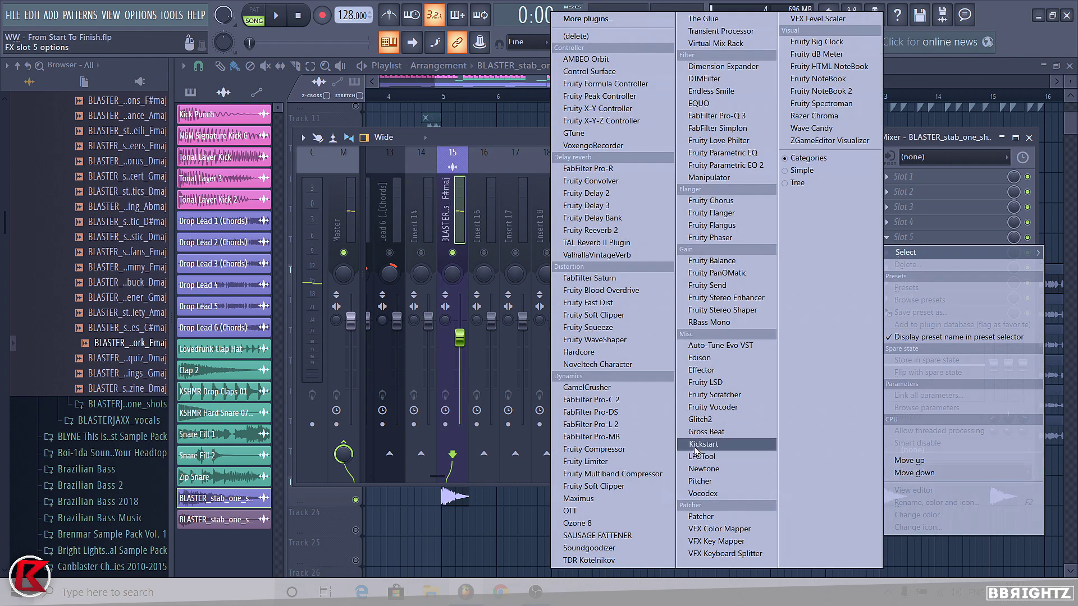
{"action": "left_click", "coordinate": [695, 446]}
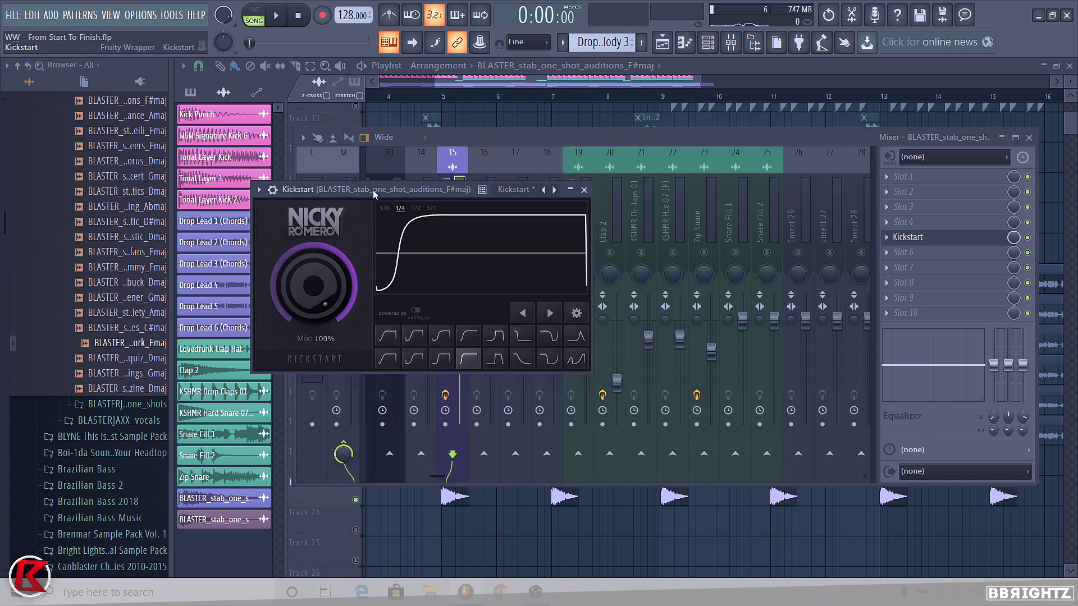
{"action": "key", "text": "space"}
{"action": "left_click_drag", "start_coordinate": [316, 281], "coordinate": [316, 293]}
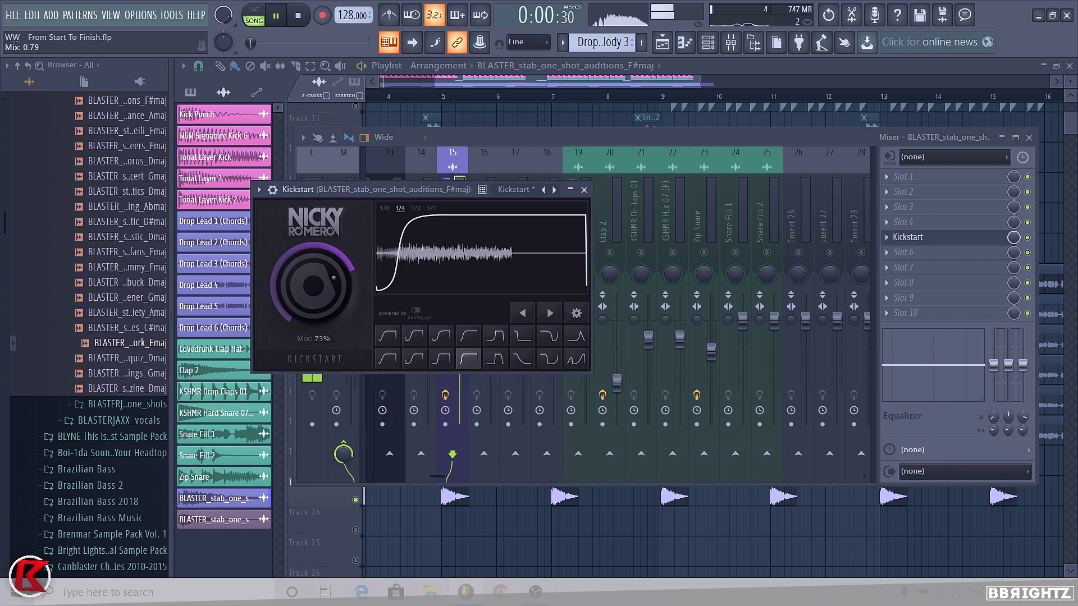
{"action": "left_click", "coordinate": [584, 189]}
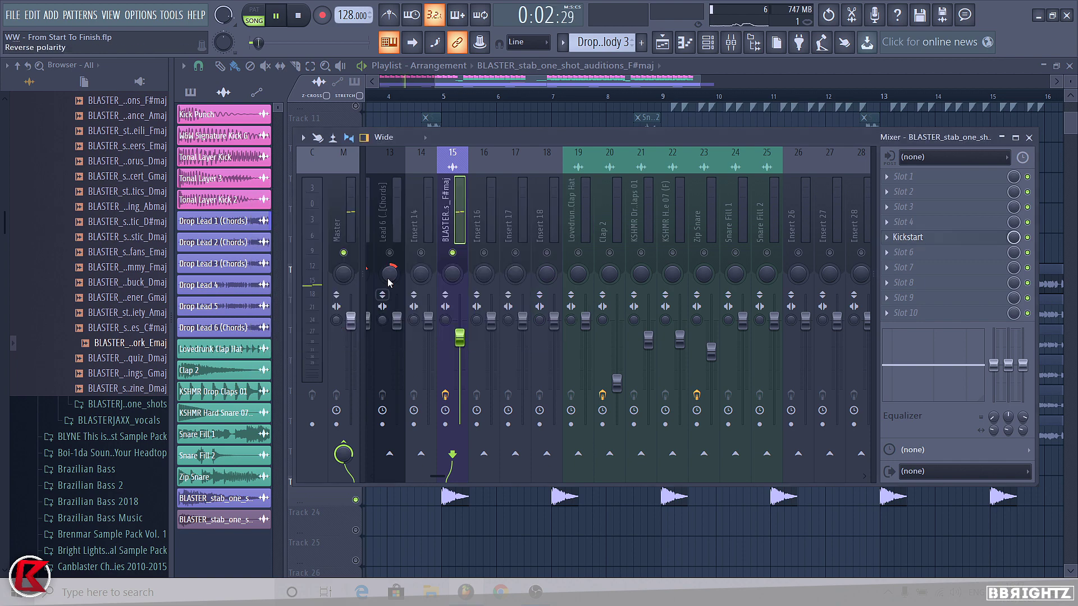
- Re-enable all playlist tracks and unmute the first Drop Lead 2 to 6 clips to play them with the stab
{"action": "key", "text": "F9"}
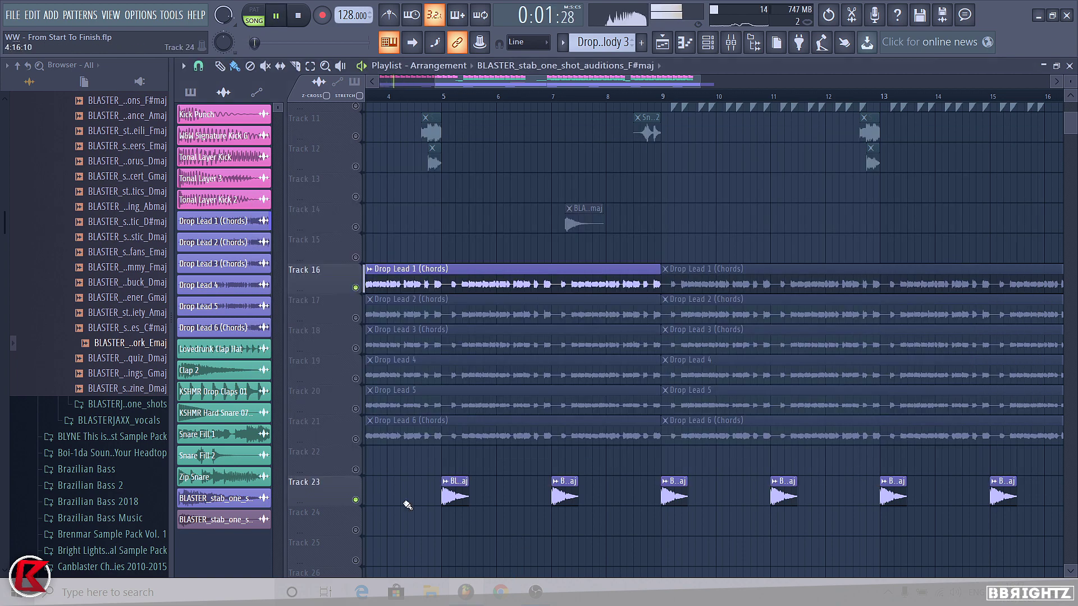
{"action": "right_click", "coordinate": [357, 470]}
{"action": "right_click", "coordinate": [356, 469]}
{"action": "key", "text": "space"}
{"action": "scroll", "coordinate": [510, 342], "scroll_direction": "down", "scroll_amount": 4}
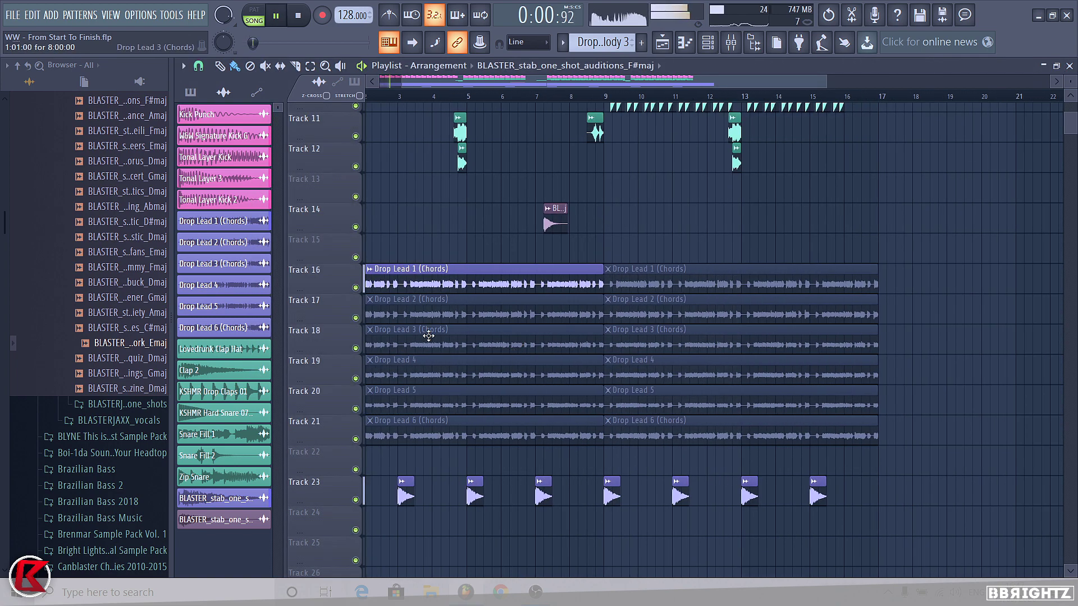
{"action": "left_click_drag", "start_coordinate": [400, 309], "coordinate": [379, 528]}
{"action": "scroll", "coordinate": [380, 531], "scroll_direction": "down", "scroll_amount": 3}
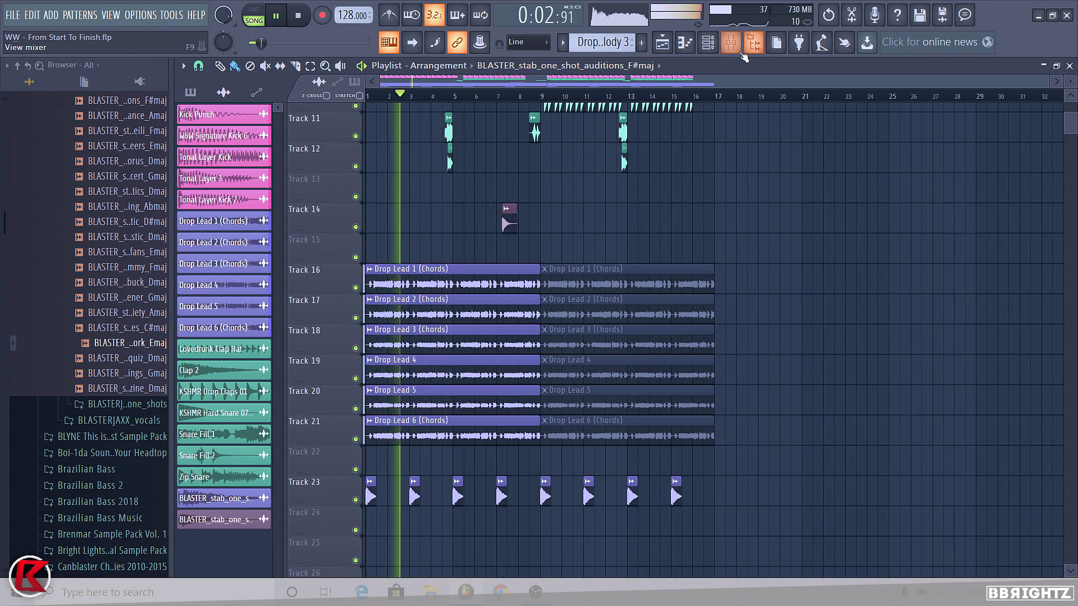
- Raise the auditions_F#maj stab's level slightly in the mixer
{"action": "key", "text": "F9"}
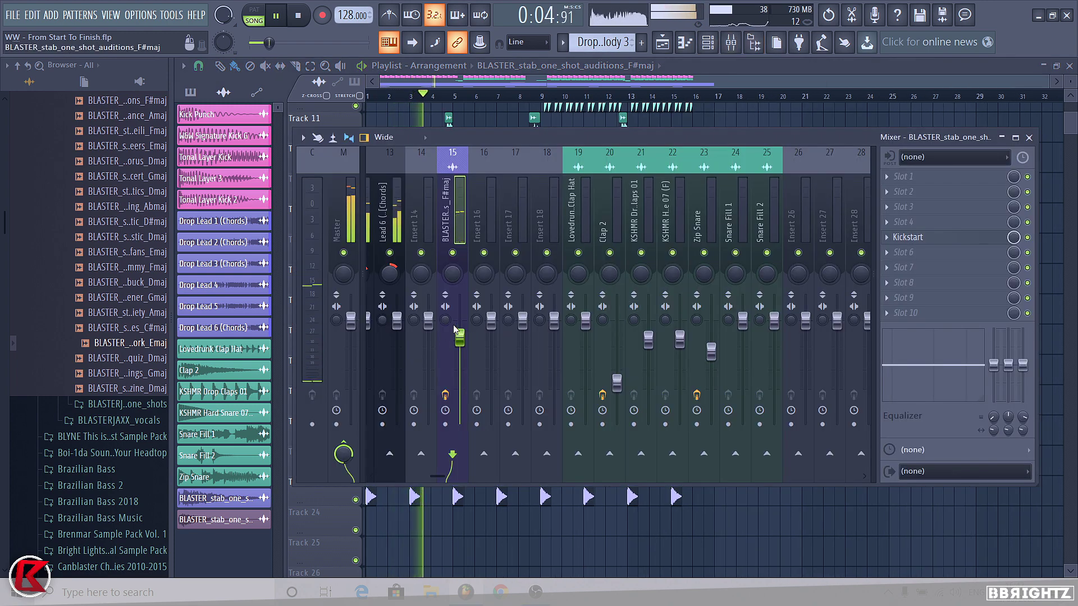
{"action": "left_click_drag", "start_coordinate": [459, 338], "coordinate": [459, 331]}
{"action": "key", "text": "F9"}
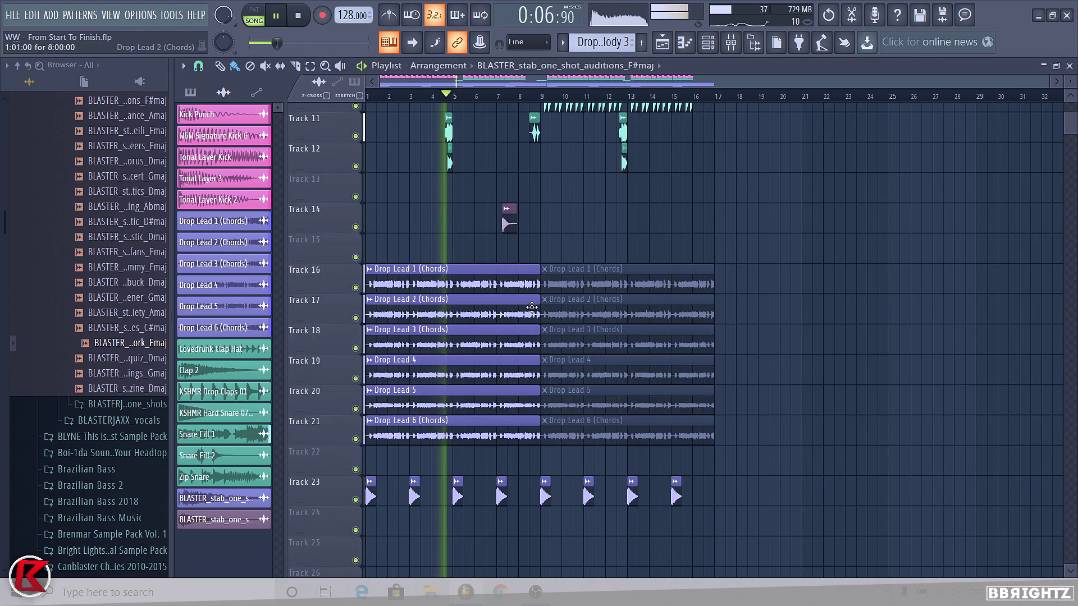
- Mute the pitchfork stab clip on Track 14, stop playback and mute the Drop Lead 1 to 6 clips before bar 9
{"action": "right_click", "coordinate": [504, 226], "text": "alt"}
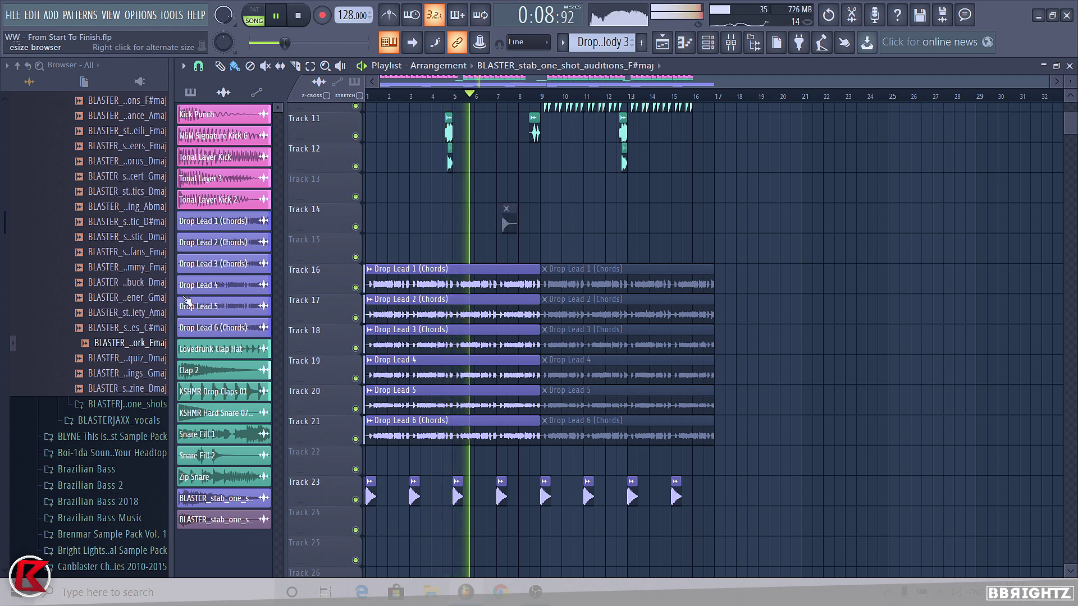
{"action": "scroll", "coordinate": [547, 381], "scroll_direction": "up", "scroll_amount": 3}
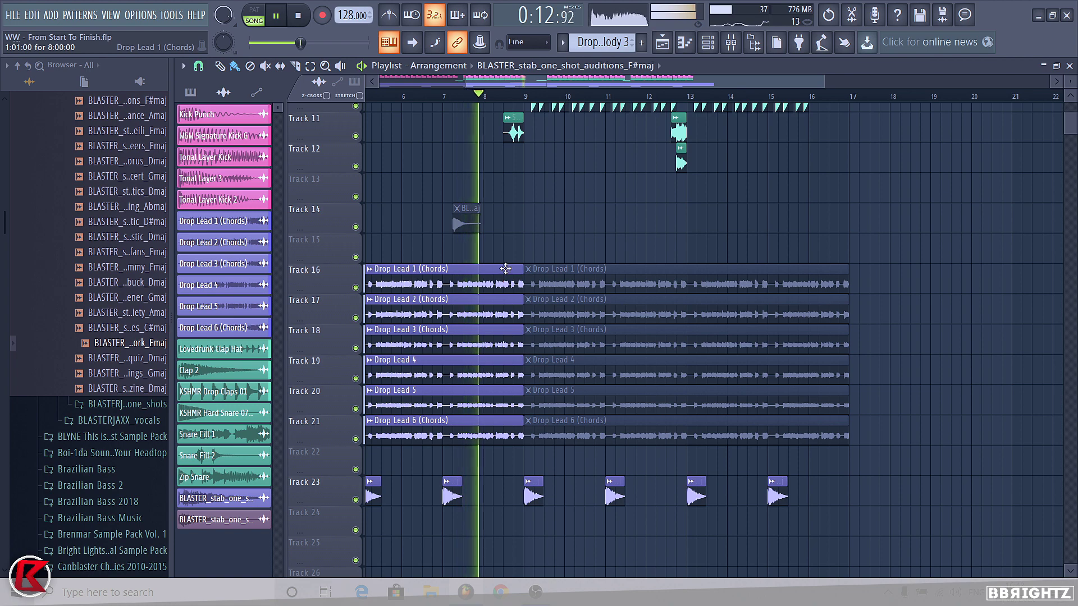
{"action": "key", "text": "space"}
{"action": "right_click", "coordinate": [489, 273], "text": "alt"}
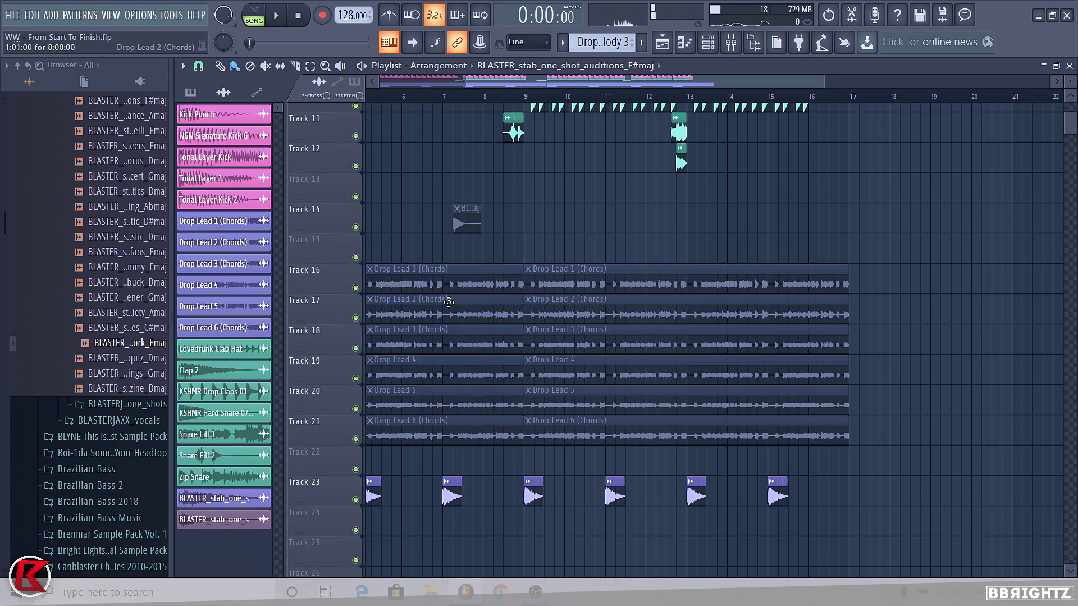
- Delete the BLASTER_stab_one_shot_pitchfork_Emaj channel from the Channel rack
{"action": "double_click", "coordinate": [461, 222]}
{"action": "left_click", "coordinate": [708, 42]}
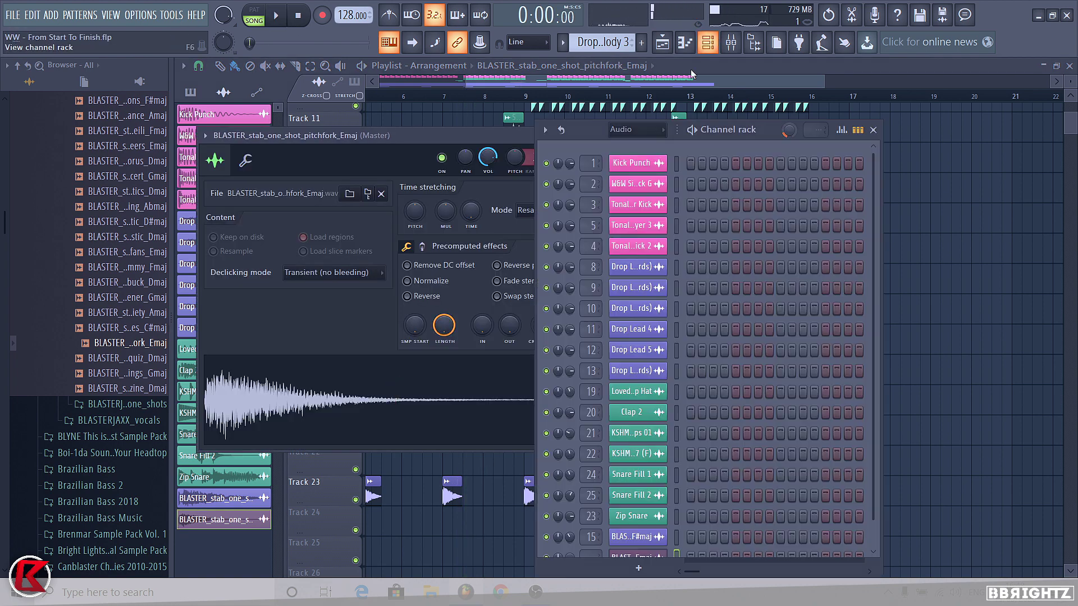
{"action": "right_click", "coordinate": [668, 515]}
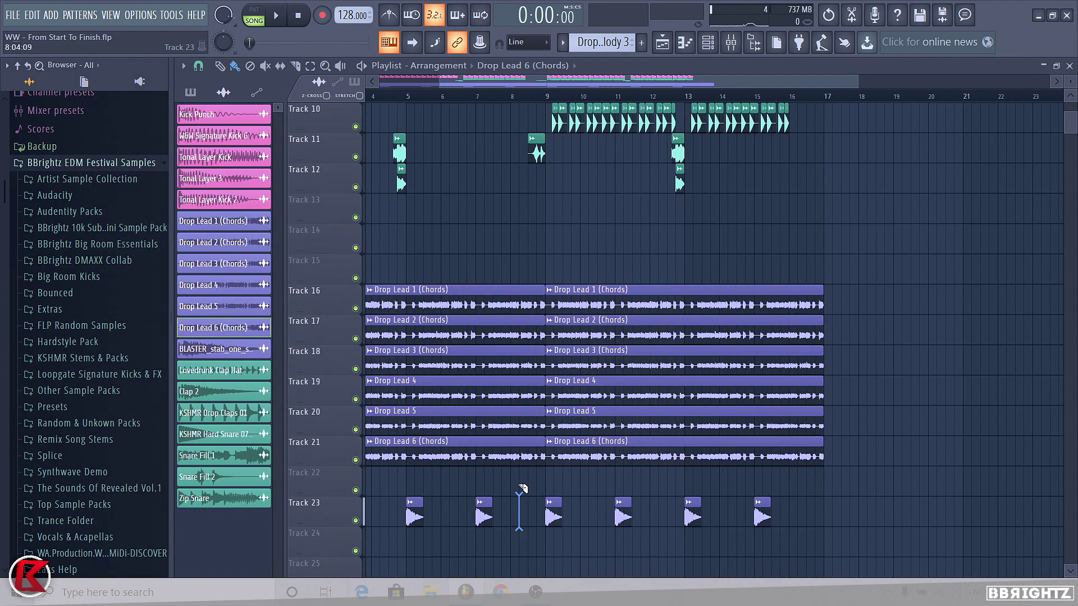
- Slice the Drop Lead 1 to 6 clips at bar 8 and mute the one-bar slices between bars 8 and 9
{"action": "left_click_drag", "start_coordinate": [520, 488], "coordinate": [510, 267]}
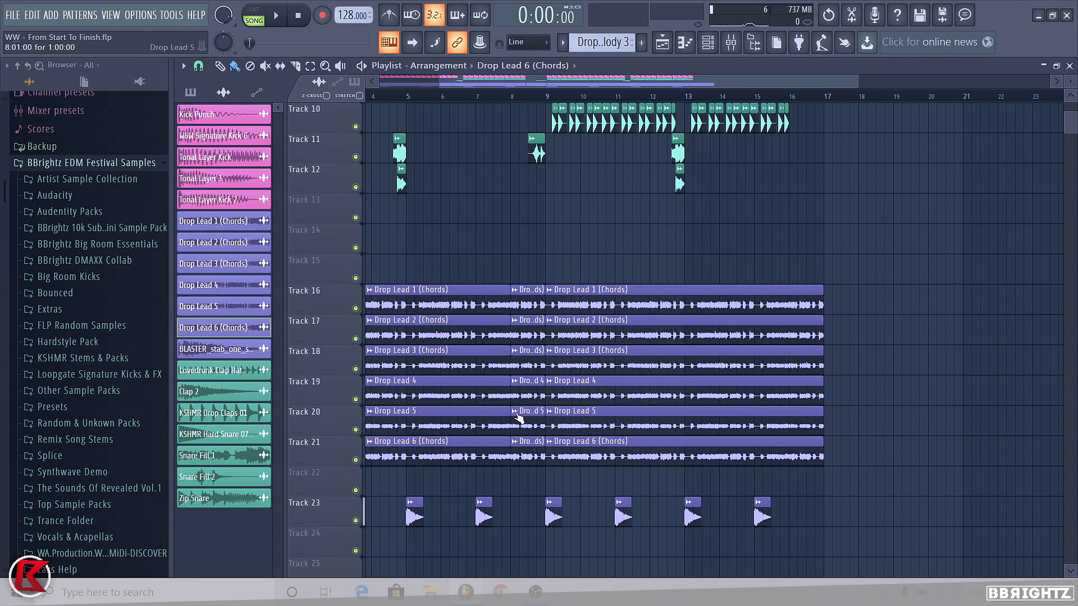
{"action": "left_click_drag", "start_coordinate": [529, 469], "coordinate": [529, 298]}
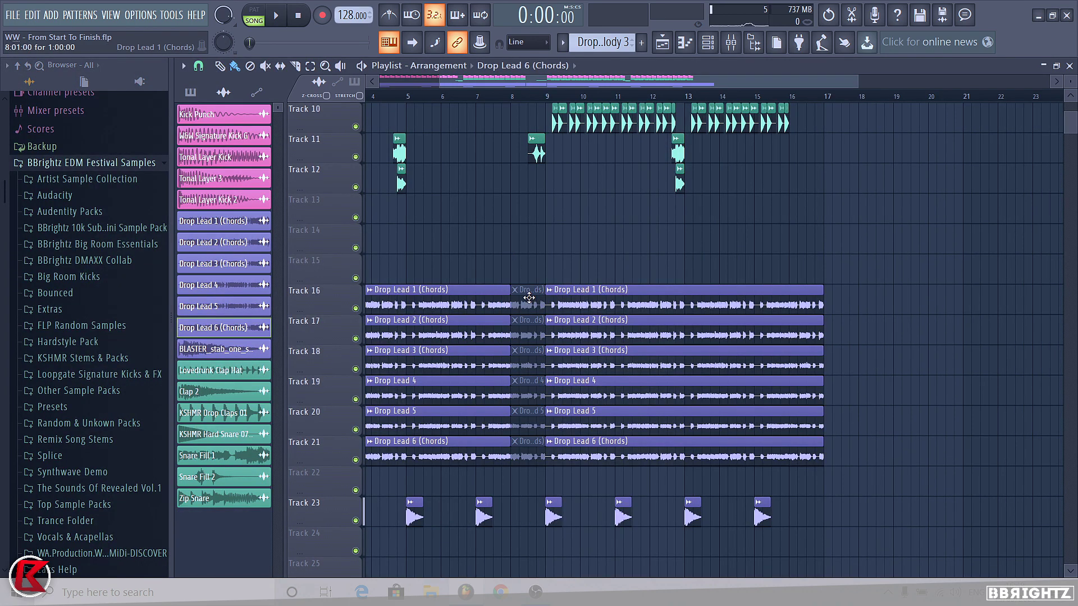
{"action": "scroll", "coordinate": [543, 245], "scroll_direction": "left", "scroll_amount": 1}
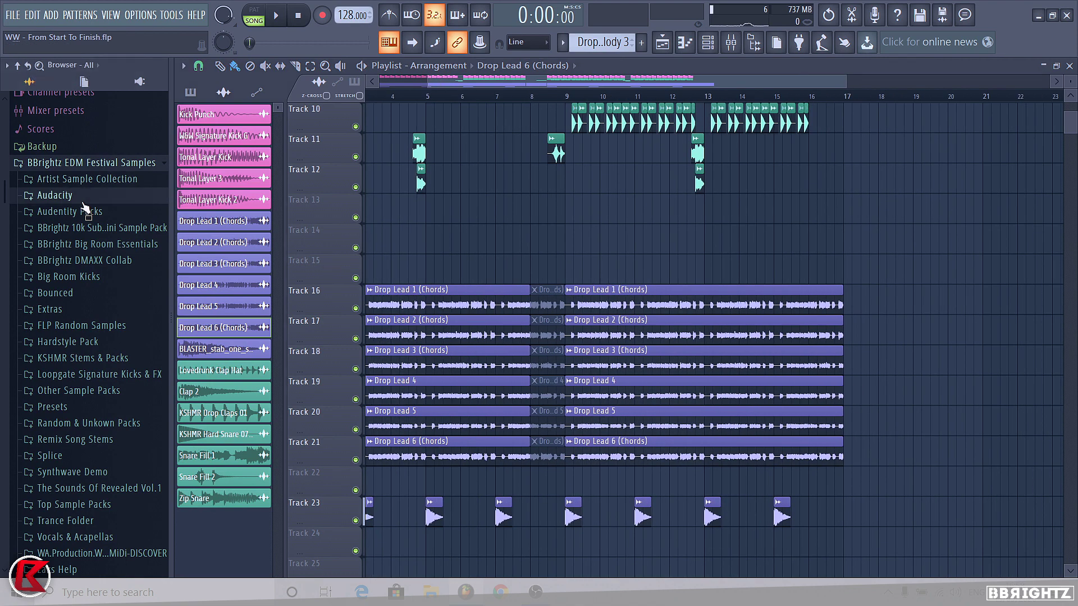
- Find the Chord Fill sample in the Splice folder, place it on Track 14 near bar 7 and collapse the folder
{"action": "left_click", "coordinate": [80, 200]}
{"action": "left_click", "coordinate": [61, 101]}
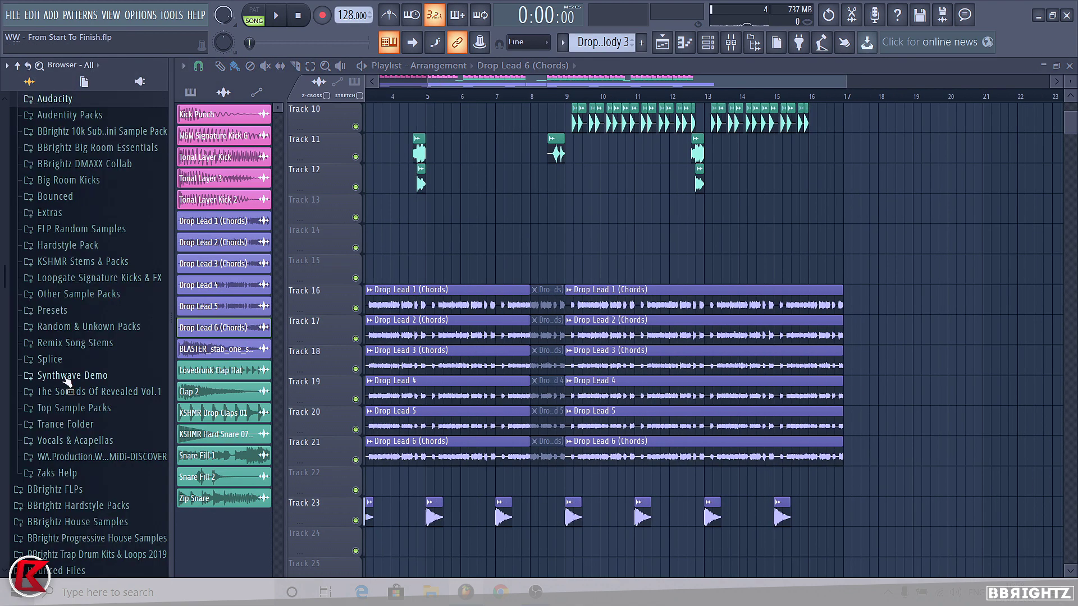
{"action": "left_click", "coordinate": [72, 360]}
{"action": "scroll", "coordinate": [96, 224], "scroll_direction": "down", "scroll_amount": 3}
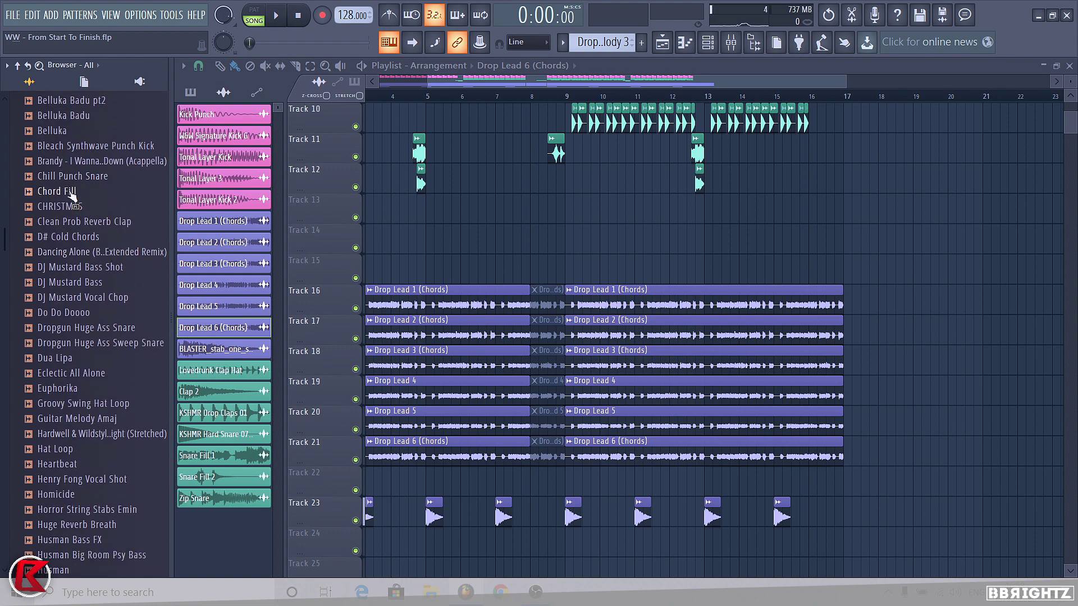
{"action": "left_click_drag", "start_coordinate": [72, 196], "coordinate": [528, 239]}
{"action": "scroll", "coordinate": [21, 285], "scroll_direction": "up", "scroll_amount": 5}
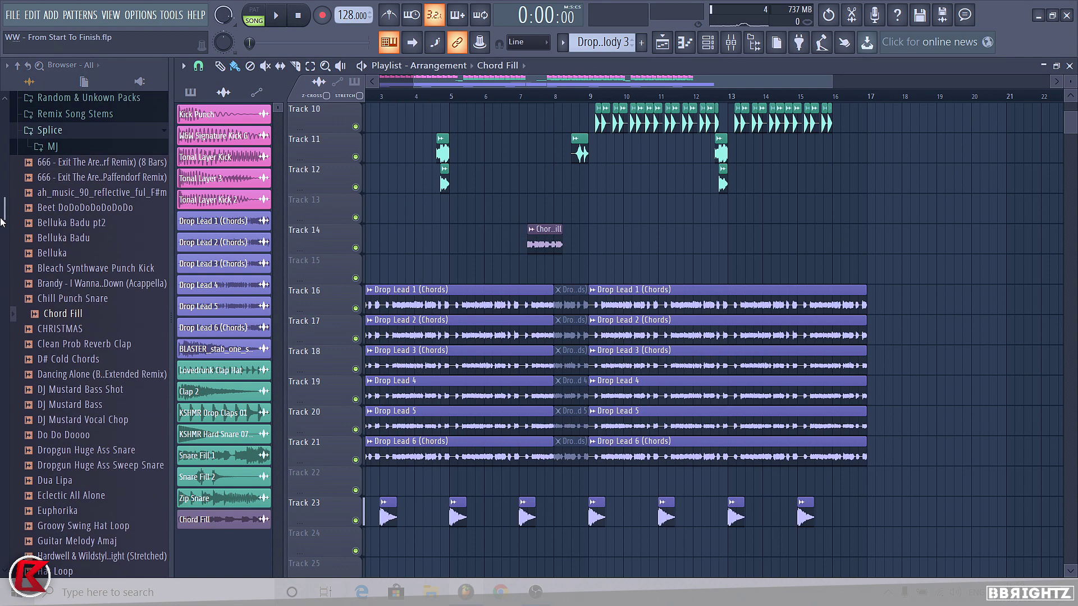
{"action": "left_click", "coordinate": [50, 238]}
{"action": "scroll", "coordinate": [449, 270], "scroll_direction": "up", "scroll_amount": 10}
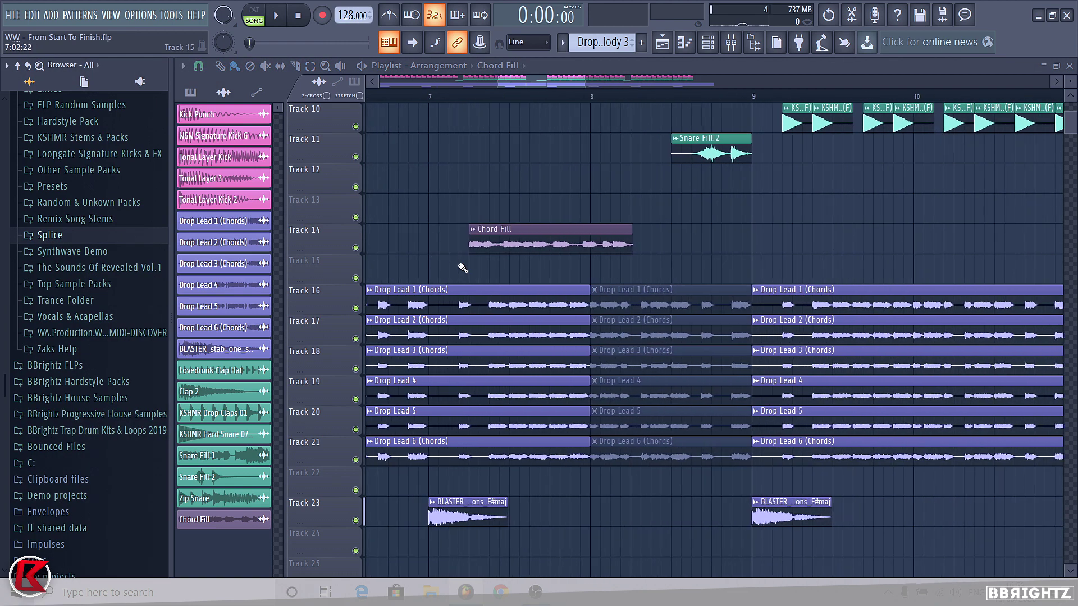
- Enlarge Track 14, slice the Chord Fill clip just after its start and delete the short opening slice
{"action": "scroll", "coordinate": [476, 249], "scroll_direction": "up", "scroll_amount": 2}
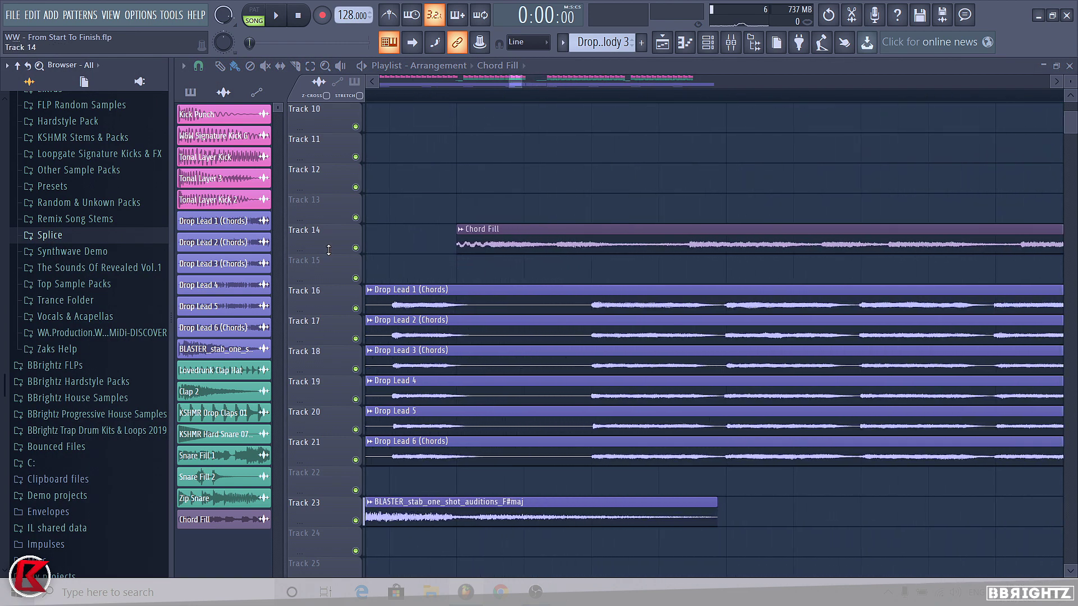
{"action": "left_click_drag", "start_coordinate": [466, 255], "coordinate": [457, 390]}
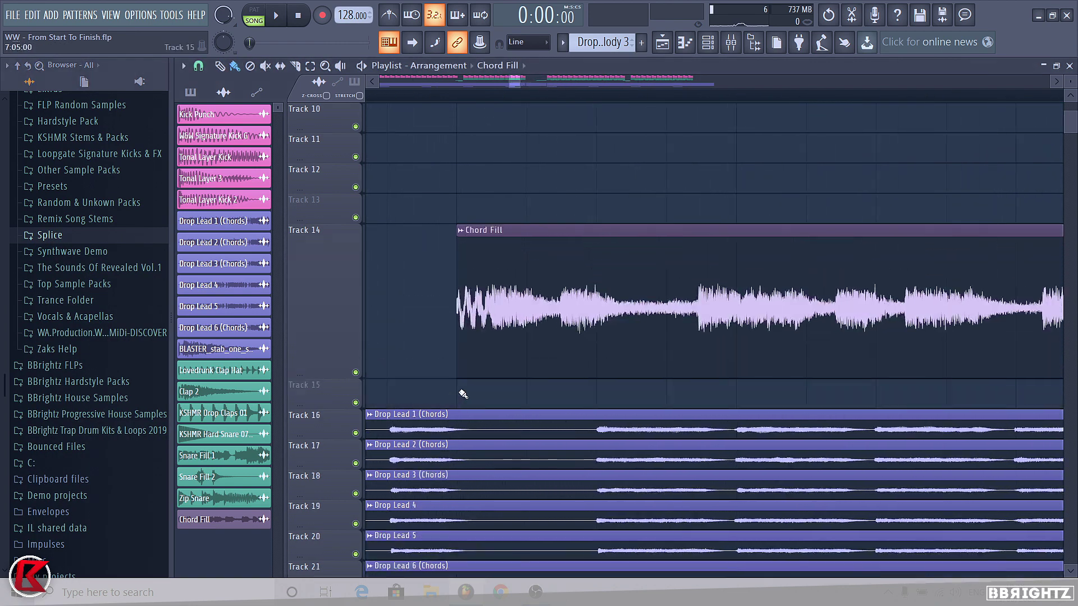
{"action": "left_click", "coordinate": [460, 223]}
{"action": "left_click", "coordinate": [468, 241]}
{"action": "double_click", "coordinate": [608, 296]}
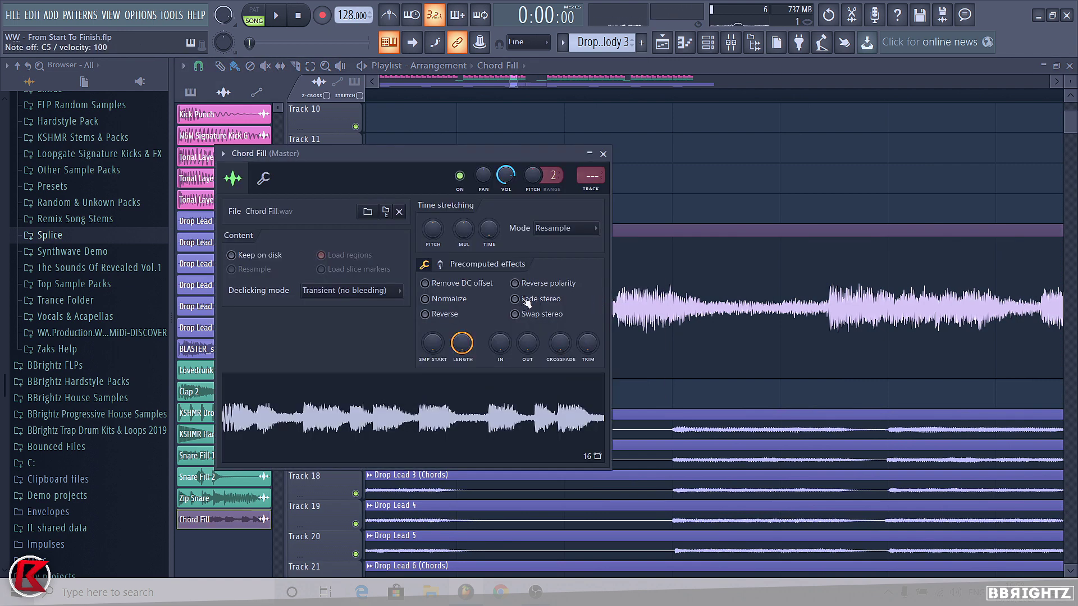
{"action": "left_click", "coordinate": [602, 154]}
{"action": "right_click", "coordinate": [489, 292]}
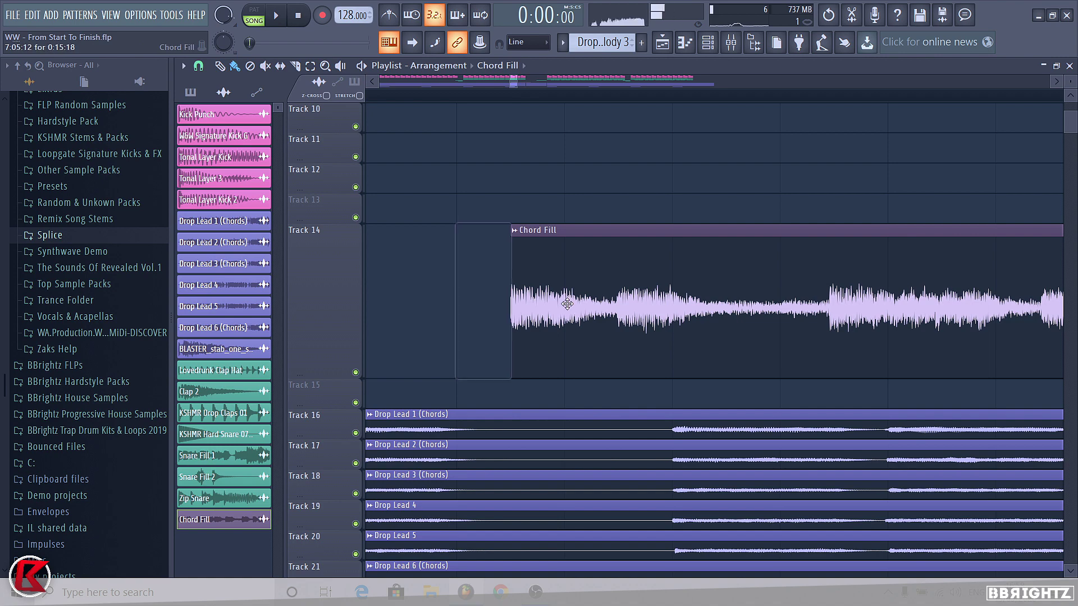
- Move the trimmed Chord Fill clip to the start of bar 8 and check its channel settings
{"action": "left_click_drag", "start_coordinate": [588, 305], "coordinate": [542, 317]}
{"action": "scroll", "coordinate": [461, 300], "scroll_direction": "up", "scroll_amount": 8}
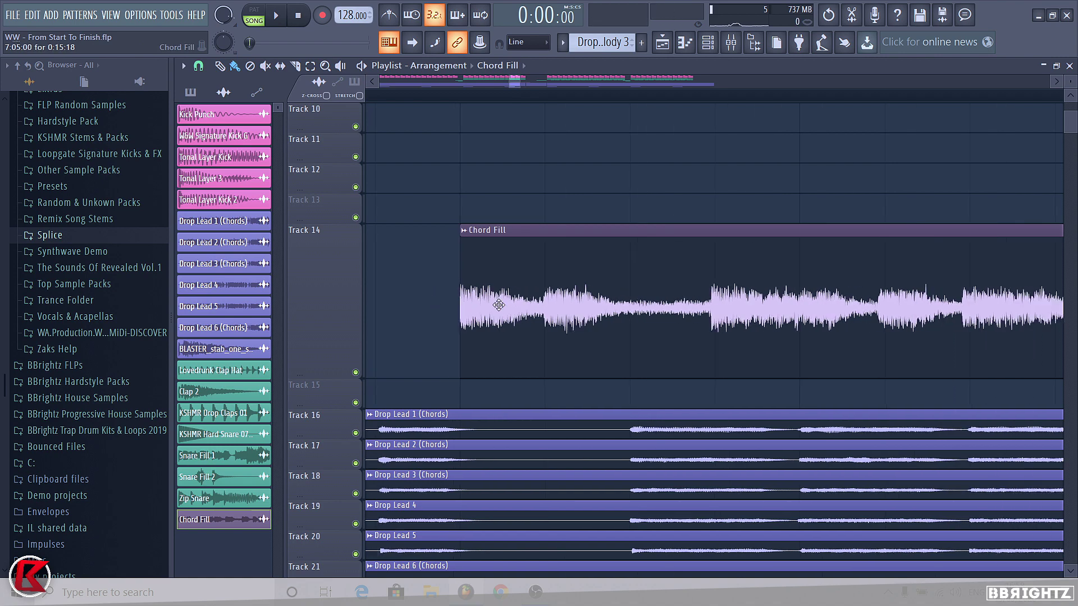
{"action": "left_click_drag", "start_coordinate": [646, 293], "coordinate": [843, 301]}
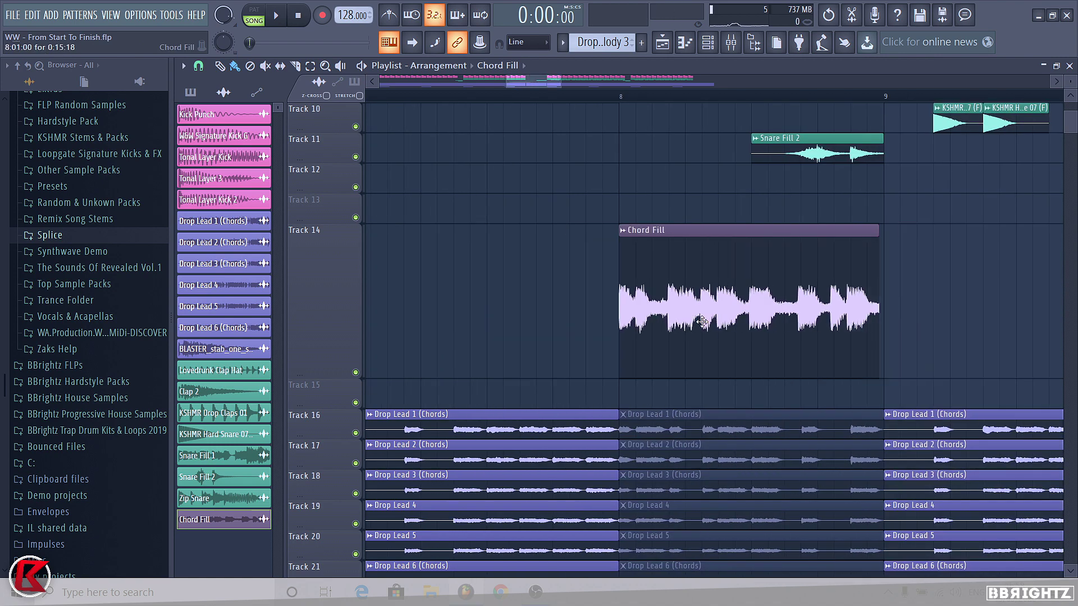
{"action": "scroll", "coordinate": [842, 314], "scroll_direction": "up", "scroll_amount": 4}
{"action": "scroll", "coordinate": [818, 324], "scroll_direction": "down", "scroll_amount": 2}
{"action": "double_click", "coordinate": [814, 314]}
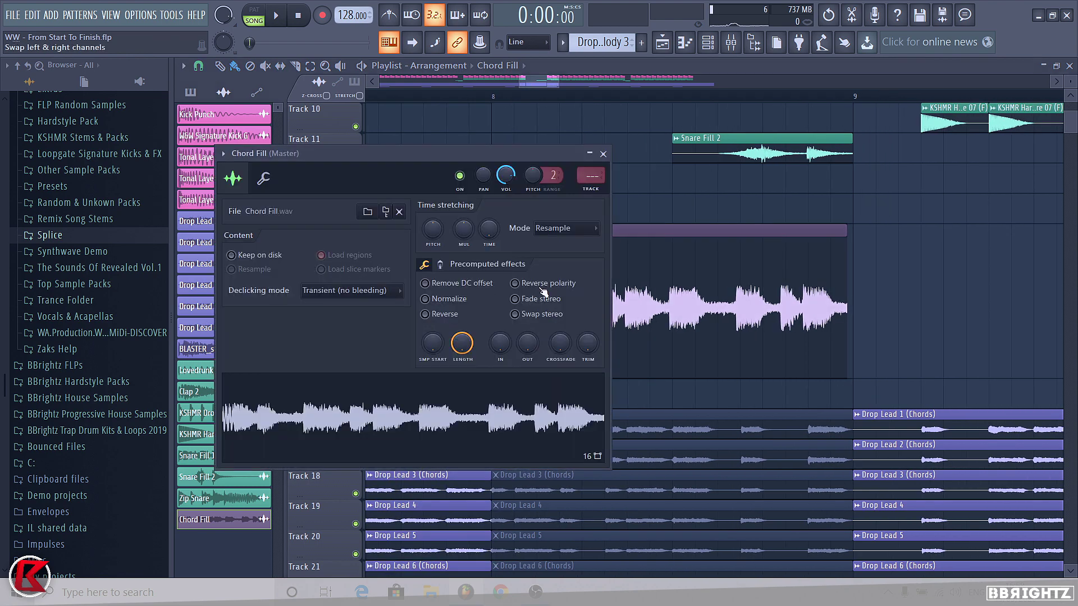
{"action": "left_click", "coordinate": [603, 153]}
- Stretch the Chord Fill clip on Track 14 to exactly one bar, ending at bar 9
{"action": "scroll", "coordinate": [853, 258], "scroll_direction": "up", "scroll_amount": 3}
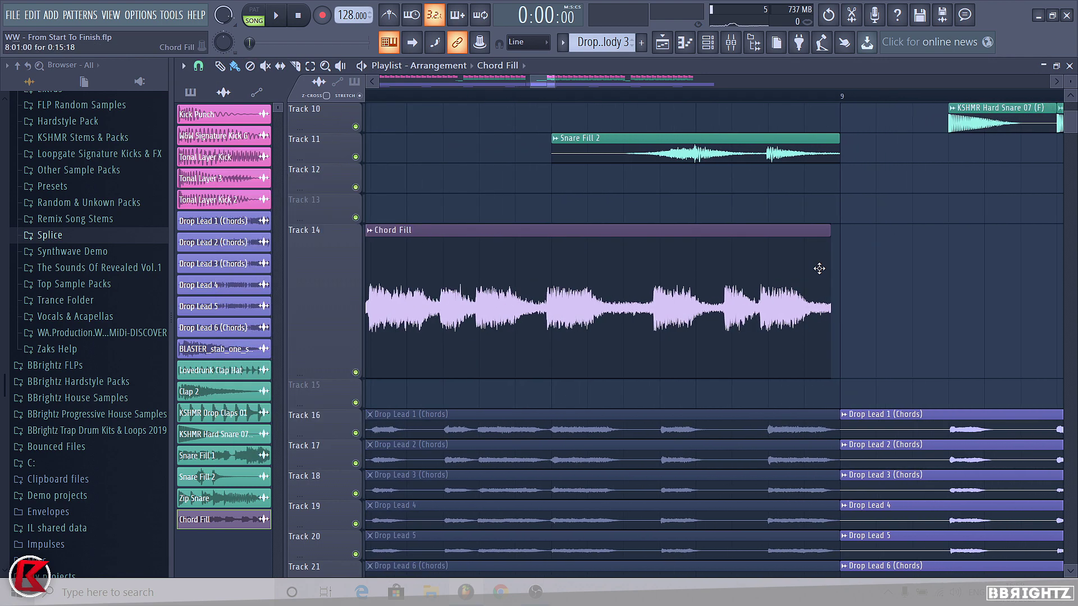
{"action": "left_click_drag", "start_coordinate": [825, 264], "coordinate": [832, 266]}
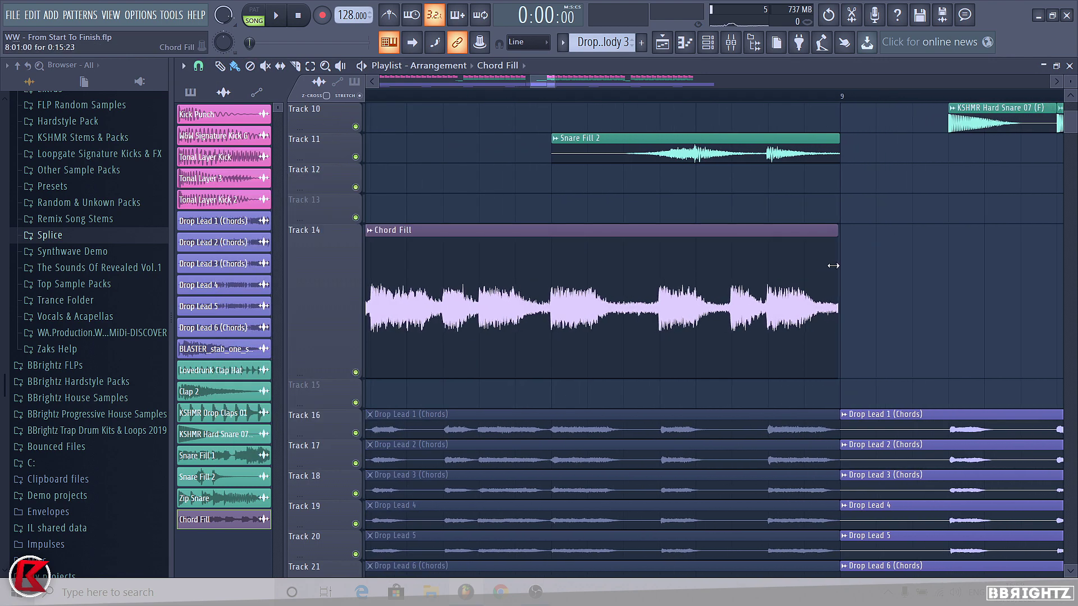
{"action": "scroll", "coordinate": [830, 291], "scroll_direction": "down", "scroll_amount": 3}
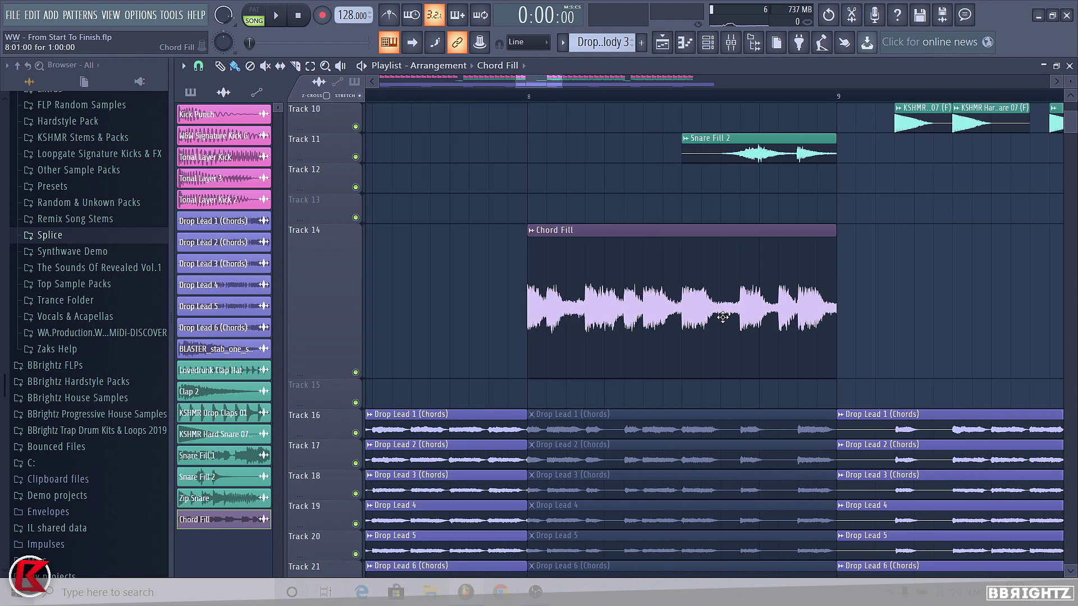
- Set the Chord Fill sample's time-stretching mode to Stretch and its pitch to -200 cents
{"action": "double_click", "coordinate": [717, 308]}
{"action": "left_click", "coordinate": [564, 228]}
{"action": "left_click", "coordinate": [449, 251]}
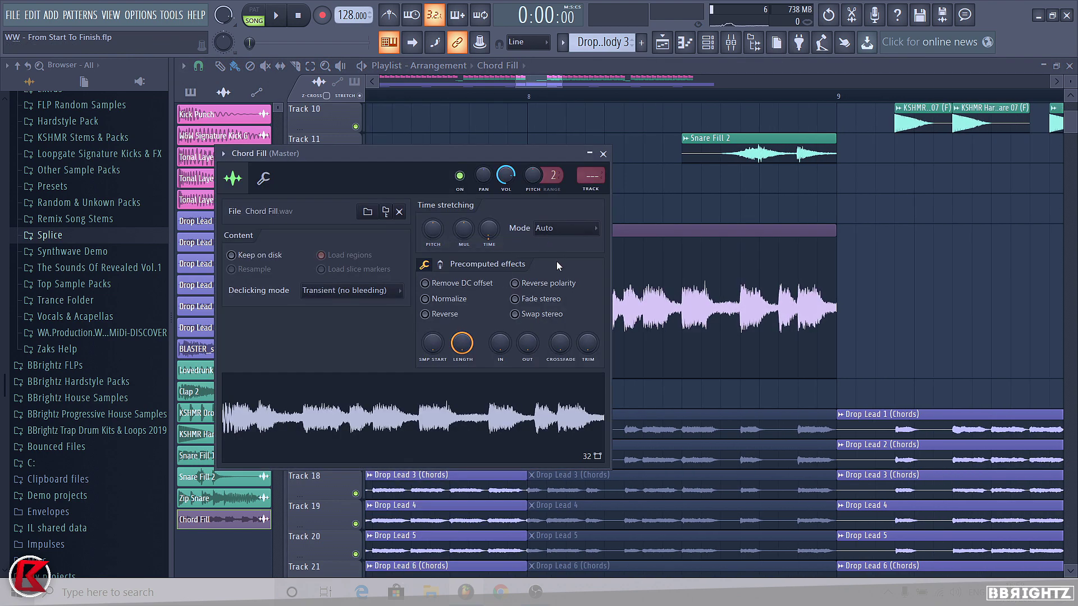
{"action": "left_click", "coordinate": [564, 228]}
{"action": "left_click", "coordinate": [548, 265]}
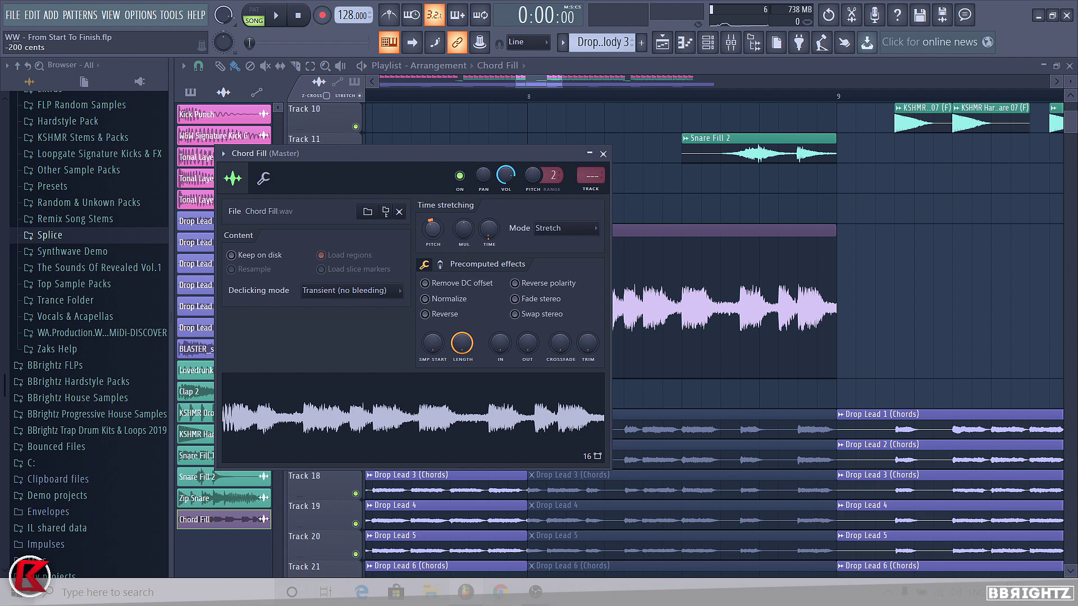
- Close the Chord Fill sampler settings and reset Track 14 to 100% height
{"action": "key", "text": "Escape"}
{"action": "scroll", "coordinate": [505, 286], "scroll_direction": "down", "scroll_amount": 5}
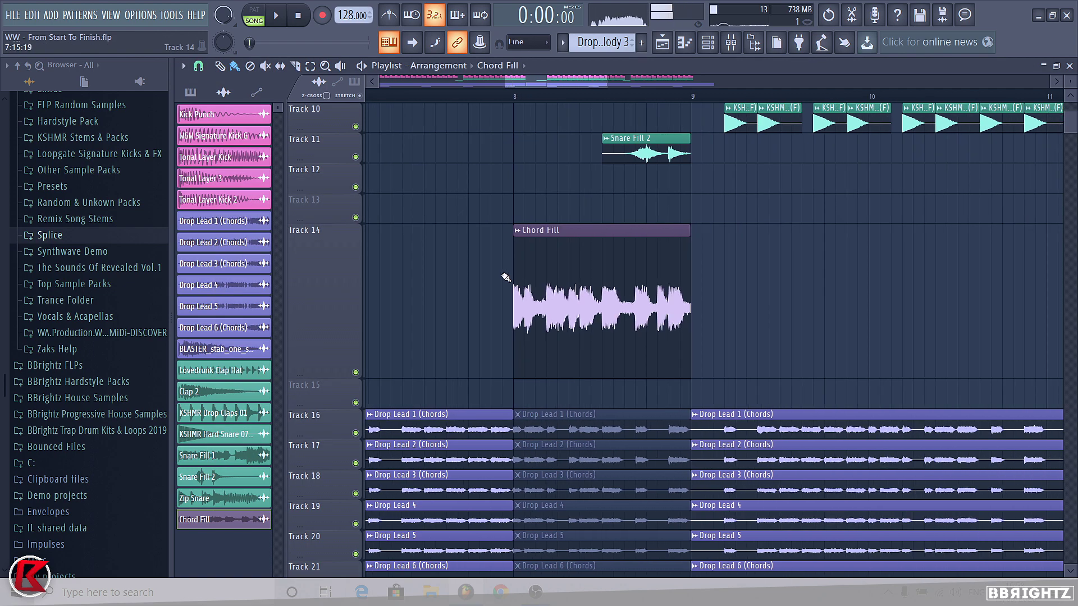
{"action": "right_click", "coordinate": [333, 309]}
{"action": "left_click", "coordinate": [466, 337]}
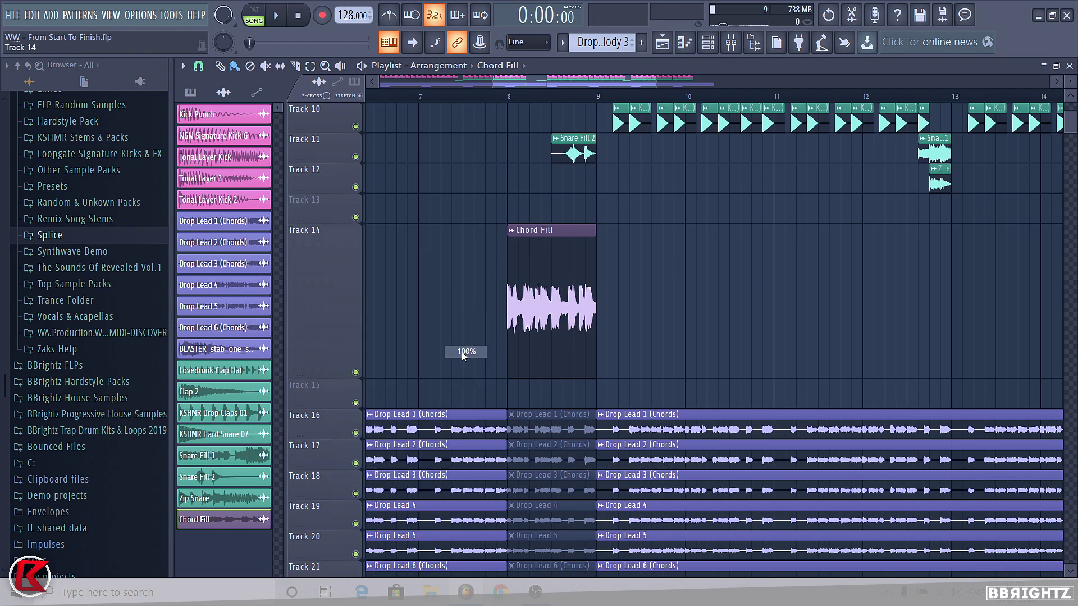
{"action": "scroll", "coordinate": [543, 241], "scroll_direction": "down", "scroll_amount": 4}
- Solo Track 14 and play the Chord Fill clip from bar 8
{"action": "right_click", "coordinate": [357, 248]}
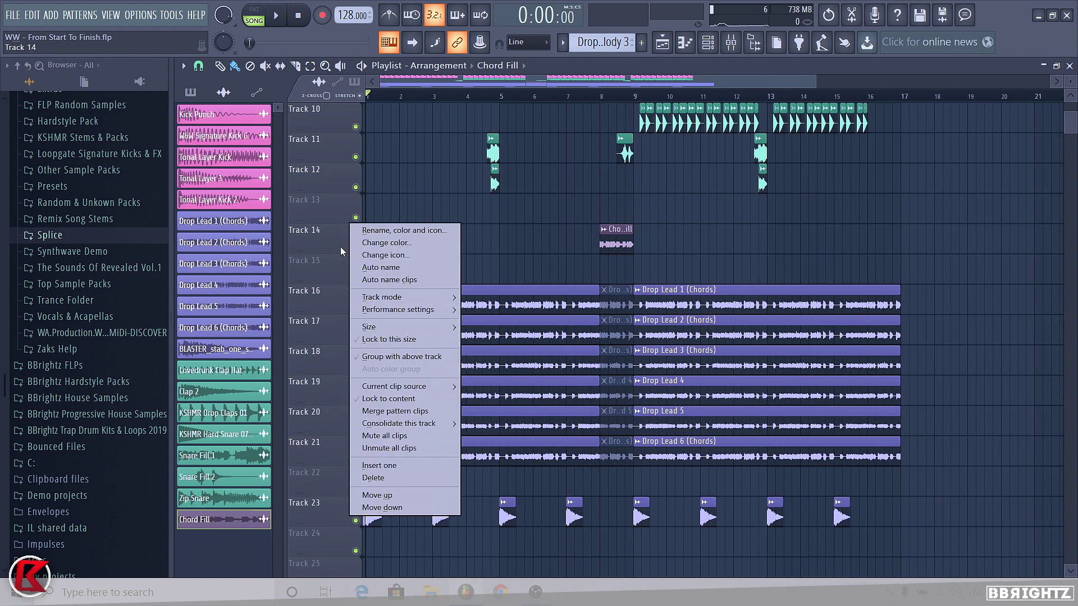
{"action": "left_click", "coordinate": [359, 258]}
{"action": "left_click", "coordinate": [602, 102]}
{"action": "key", "text": "space"}
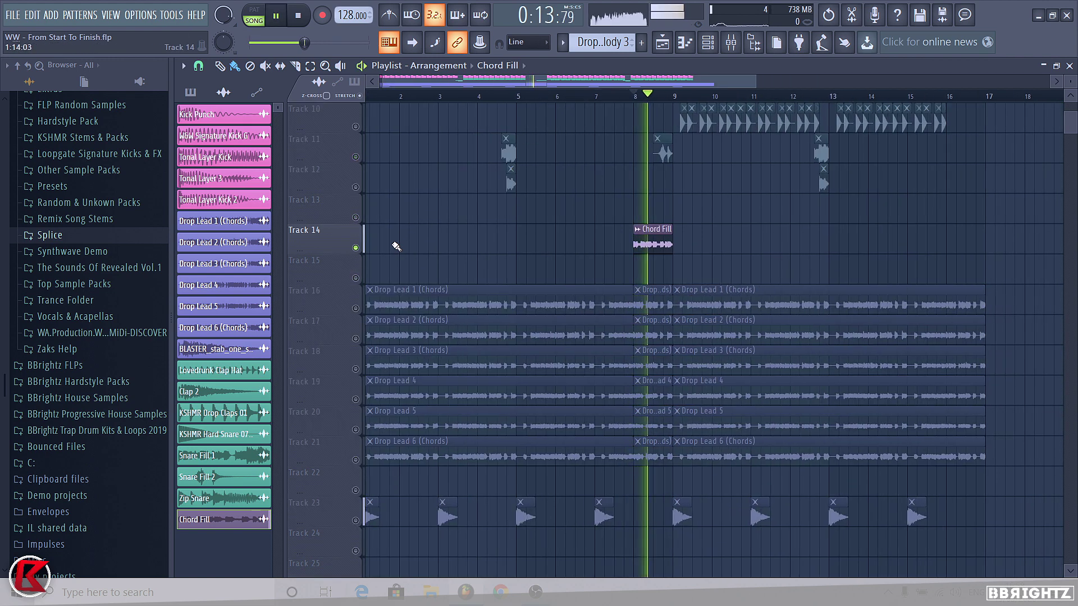
{"action": "scroll", "coordinate": [399, 294], "scroll_direction": "up", "scroll_amount": 2}
{"action": "key", "text": "space"}
- Solo Track 16 and play Drop Lead 1 from bar 5 for comparison, then restore playback of all tracks
{"action": "right_click", "coordinate": [356, 308]}
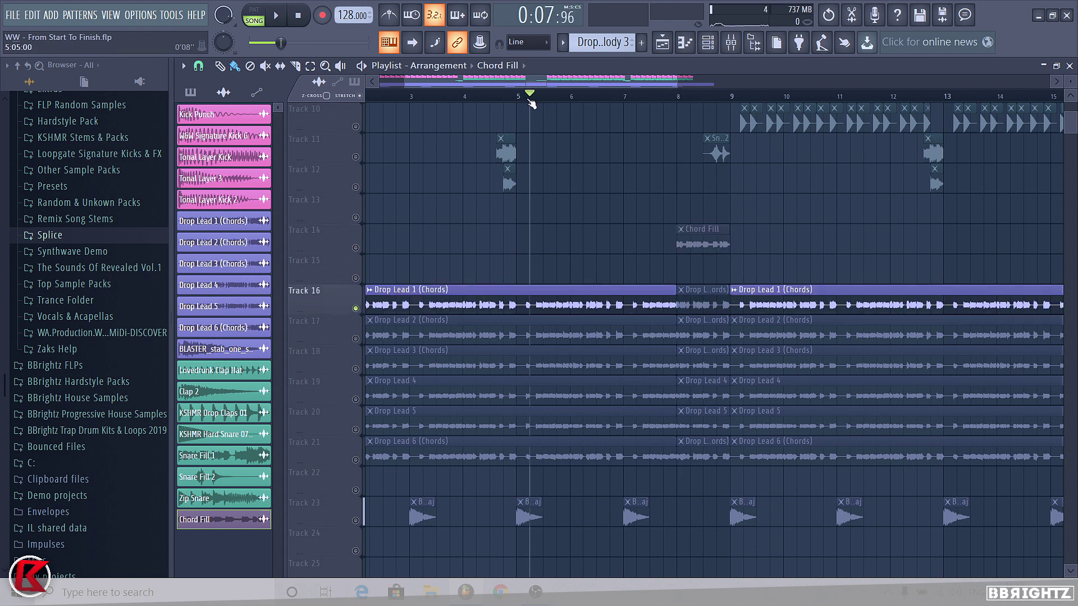
{"action": "key", "text": "space"}
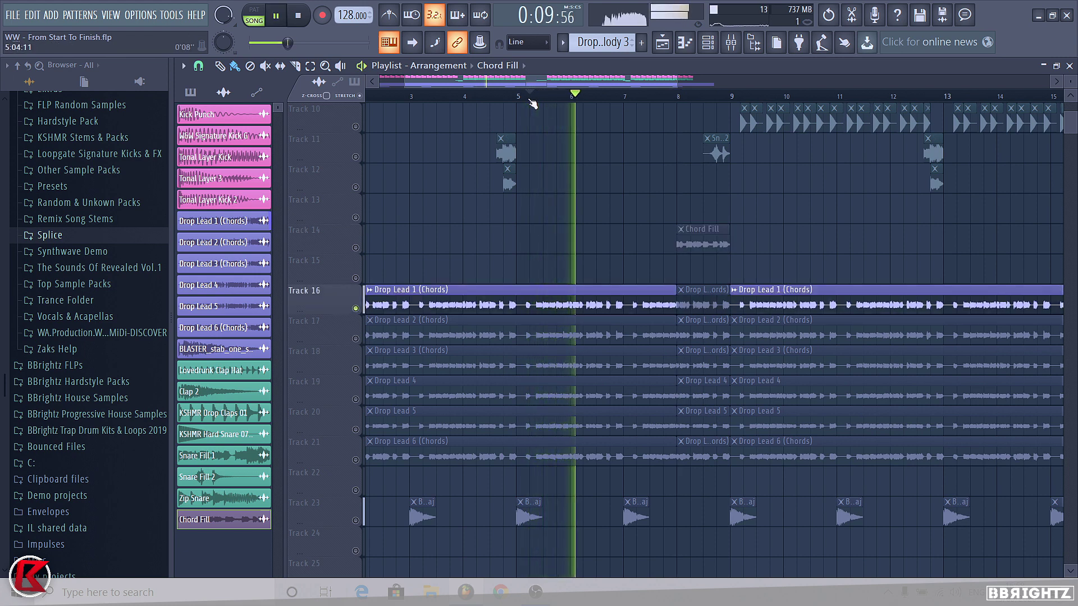
{"action": "key", "text": "space"}
{"action": "right_click", "coordinate": [355, 248]}
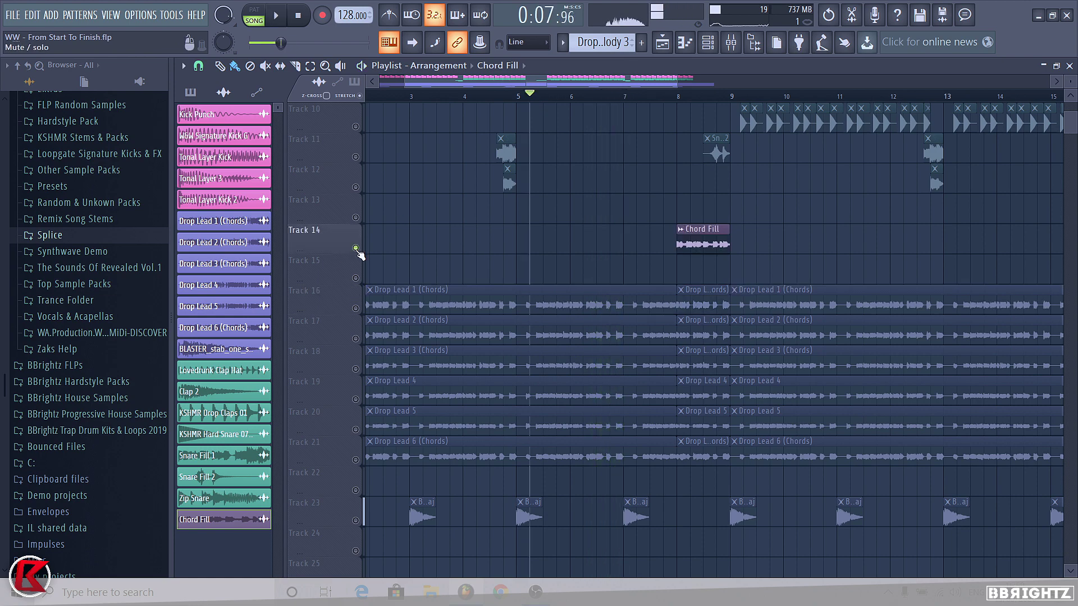
{"action": "right_click", "coordinate": [356, 248]}
- Delete the muted Drop Lead clips in bar 8 on Tracks 16 to 21 and move the Chord Fill clip to Track 15
{"action": "scroll", "coordinate": [722, 281], "scroll_direction": "down", "scroll_amount": 2}
{"action": "right_click", "coordinate": [705, 240]}
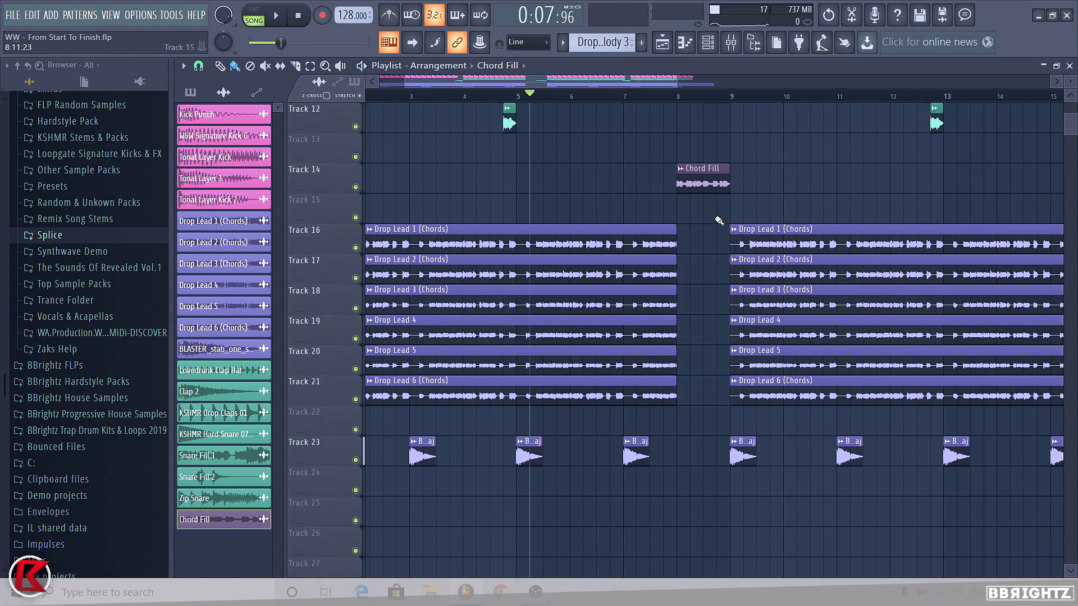
{"action": "left_click_drag", "start_coordinate": [704, 205], "coordinate": [705, 220]}
{"action": "scroll", "coordinate": [704, 221], "scroll_direction": "down", "scroll_amount": 2}
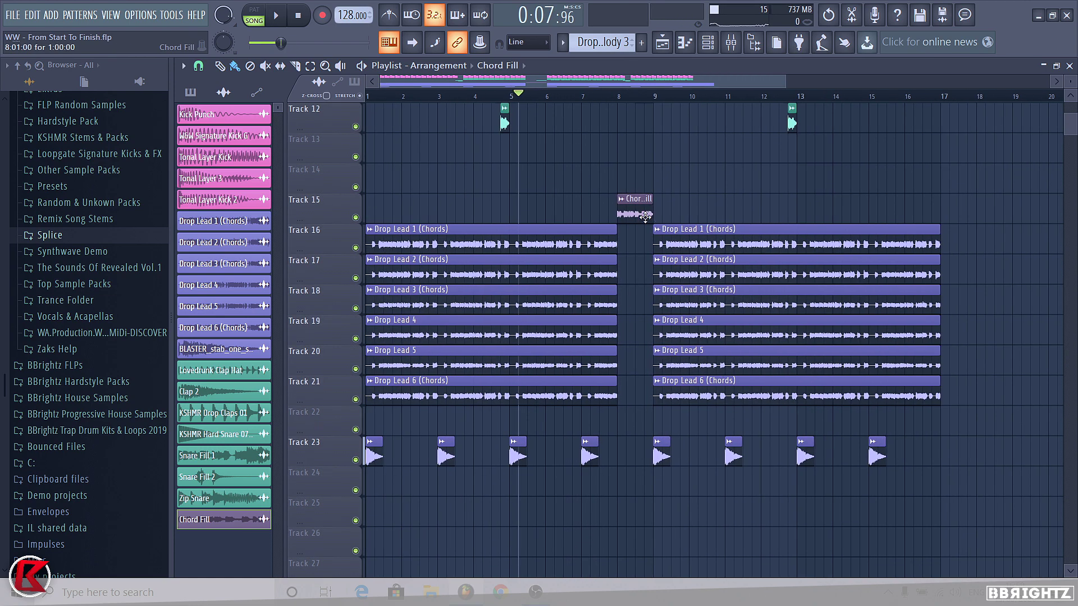
- Play the full drop from bar 5 through the Chord Fill in bar 8
{"action": "scroll", "coordinate": [643, 215], "scroll_direction": "up", "scroll_amount": 2}
{"action": "scroll", "coordinate": [633, 210], "scroll_direction": "down", "scroll_amount": 4}
{"action": "scroll", "coordinate": [454, 144], "scroll_direction": "up", "scroll_amount": 4}
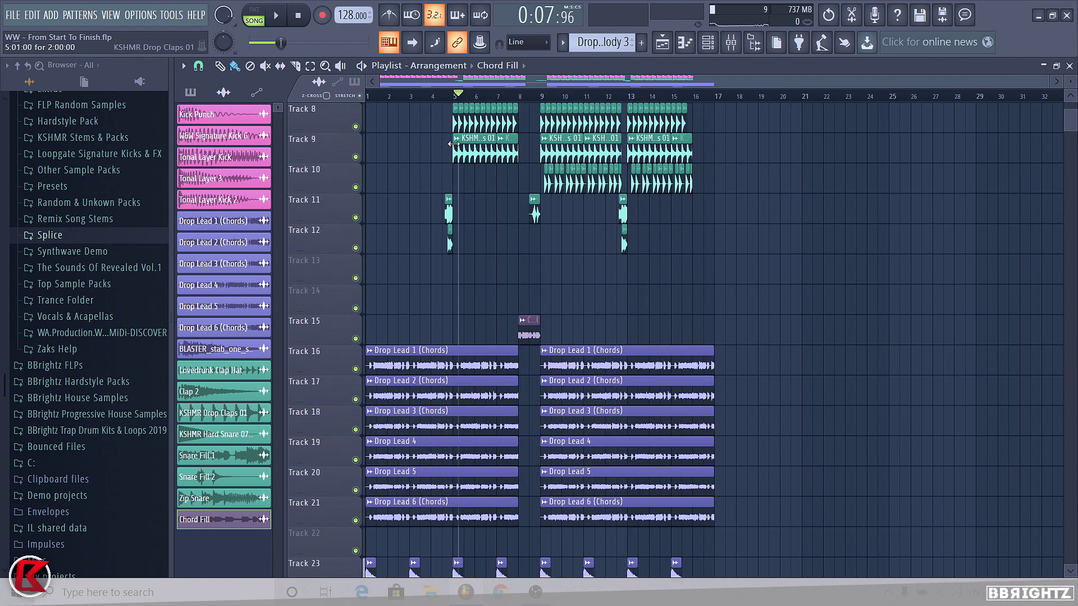
{"action": "key", "text": "space"}
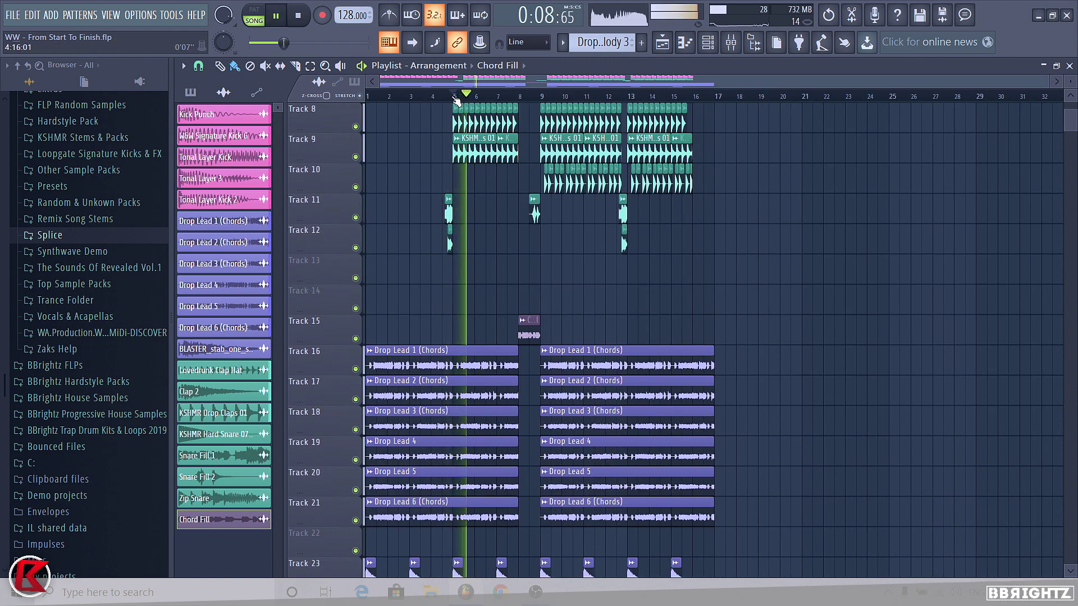
{"action": "scroll", "coordinate": [504, 377], "scroll_direction": "up", "scroll_amount": 4}
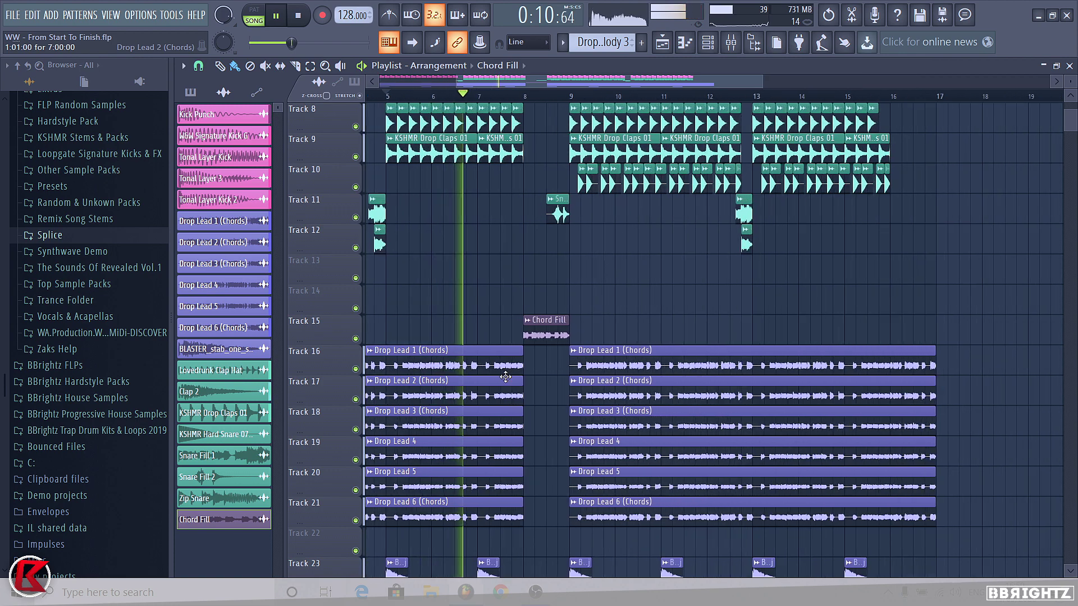
{"action": "scroll", "coordinate": [504, 377], "scroll_direction": "up", "scroll_amount": 1}
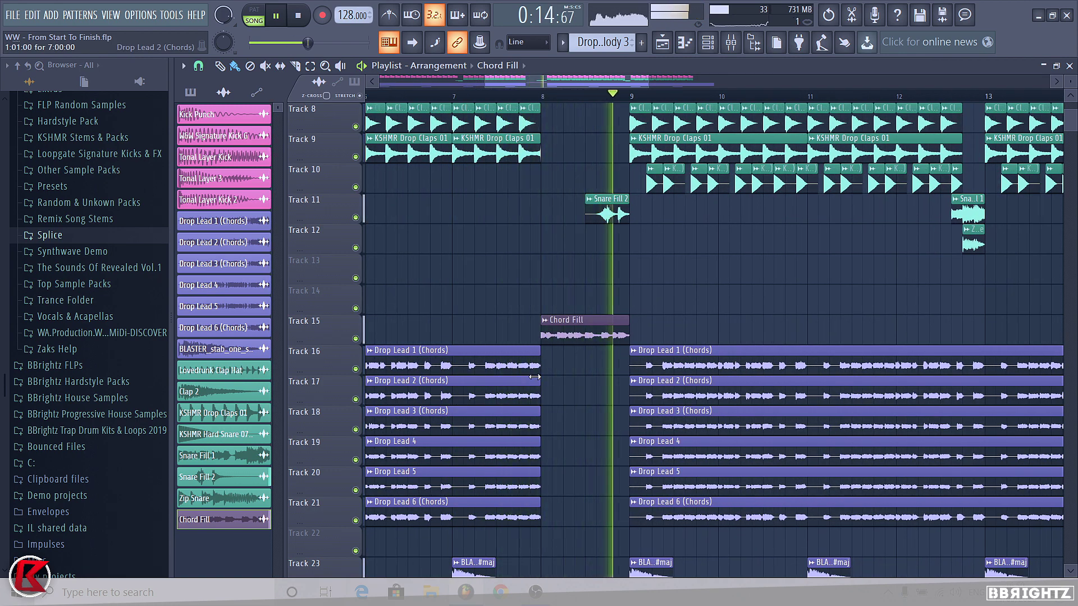
{"action": "key", "text": "space"}
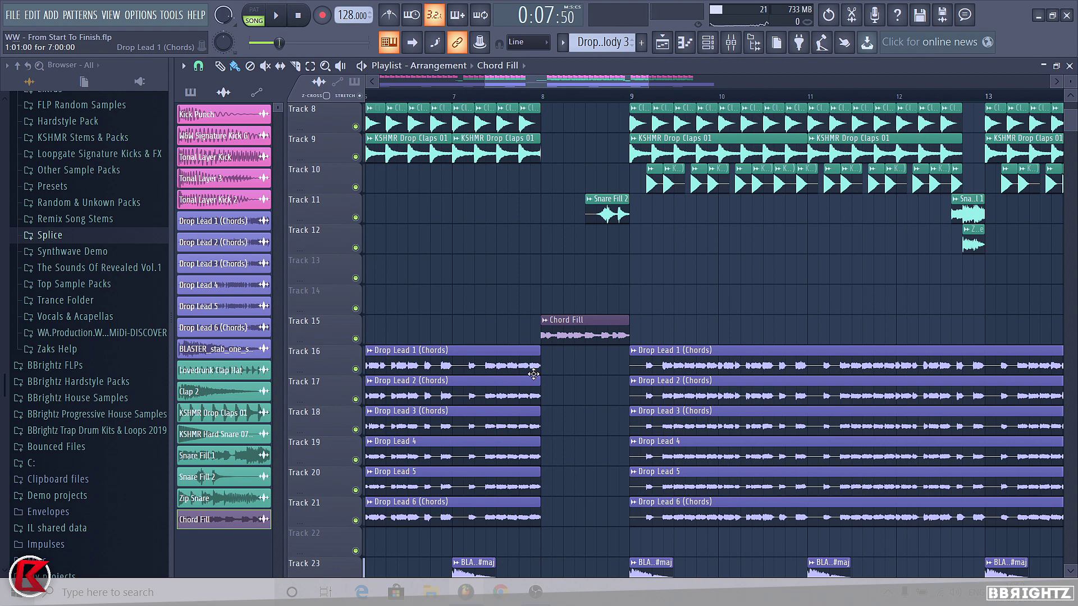
- Create a new pattern, place it on Track 14 at bar 8 above the Chord Fill clip and name it Chord Fill 1
{"action": "scroll", "coordinate": [559, 377], "scroll_direction": "down", "scroll_amount": 4}
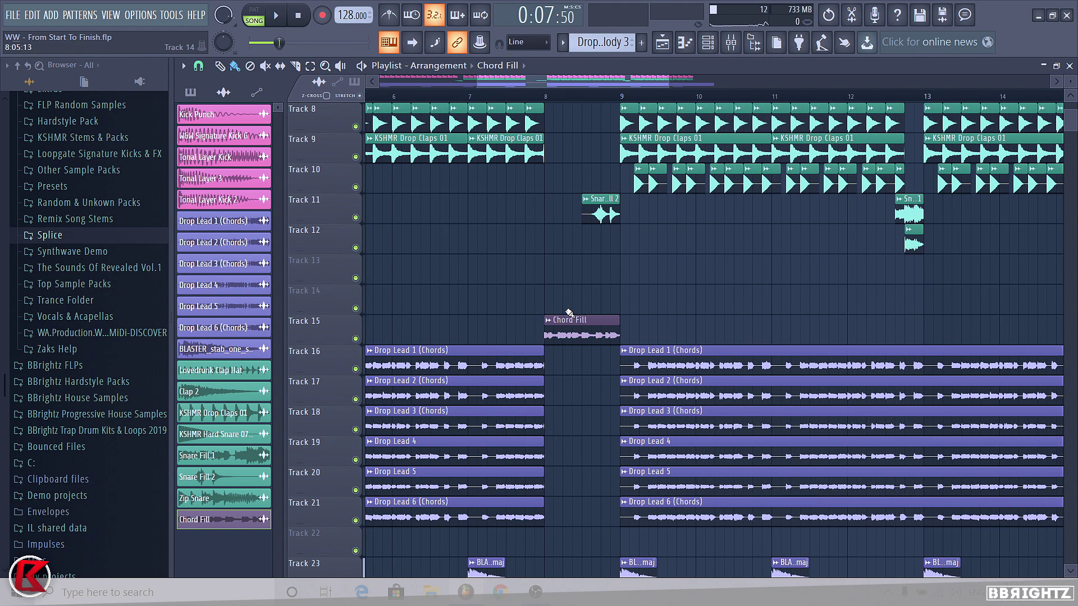
{"action": "left_click", "coordinate": [593, 49]}
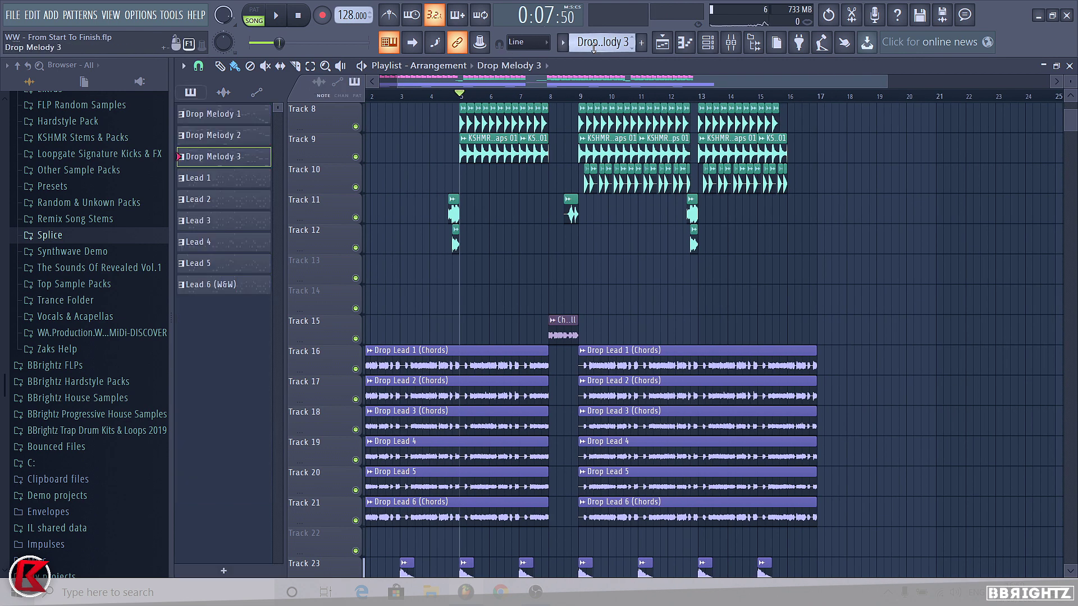
{"action": "scroll", "coordinate": [593, 48], "scroll_direction": "down", "scroll_amount": 4}
{"action": "scroll", "coordinate": [593, 48], "scroll_direction": "down", "scroll_amount": 1}
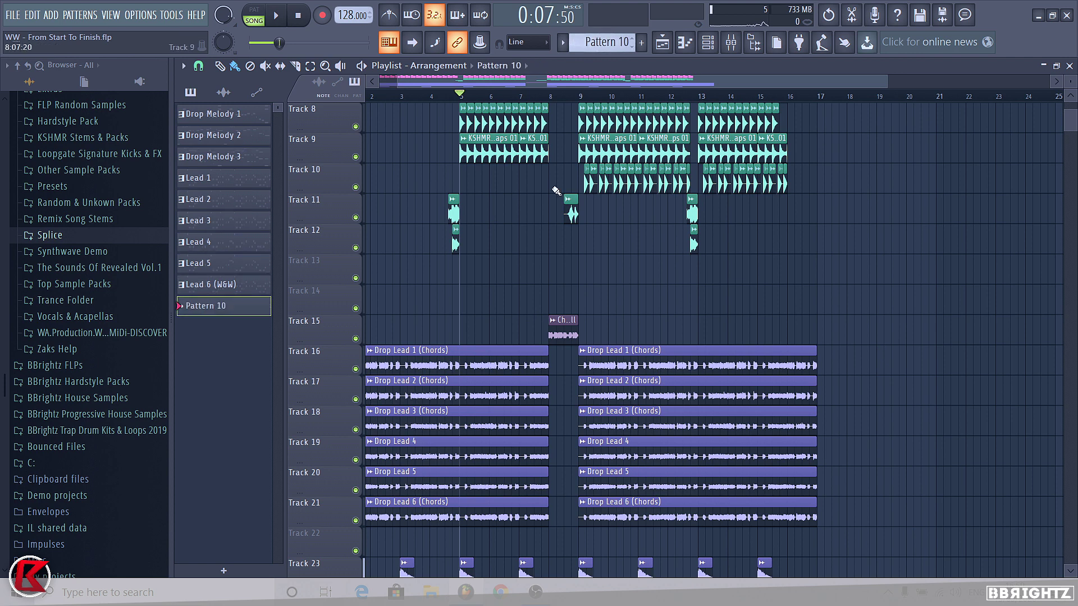
{"action": "scroll", "coordinate": [556, 190], "scroll_direction": "up", "scroll_amount": 2}
{"action": "left_click", "coordinate": [548, 303]}
{"action": "left_click", "coordinate": [564, 290]}
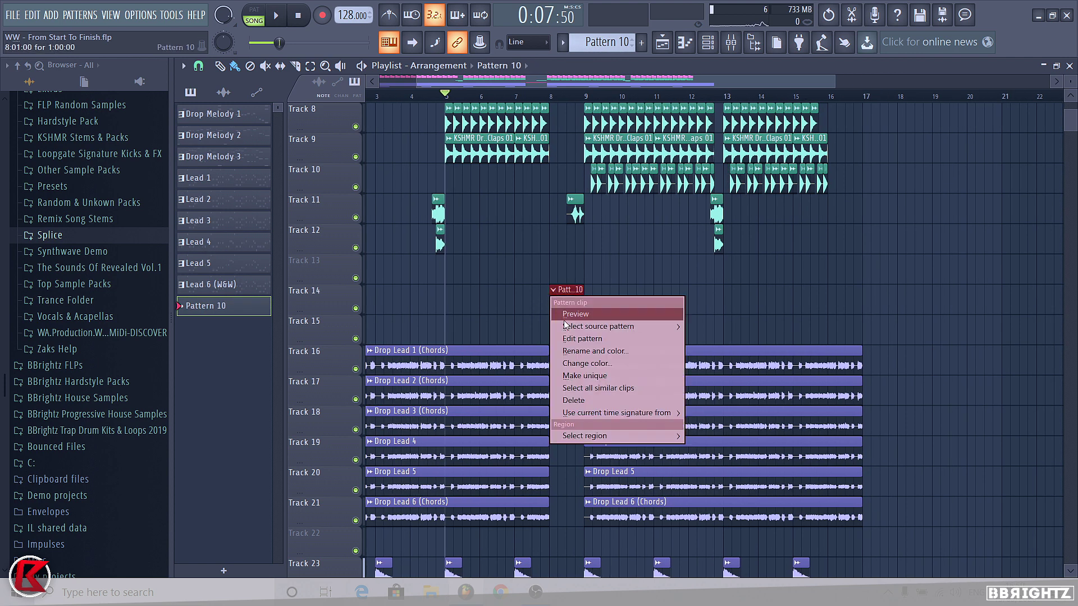
{"action": "left_click", "coordinate": [572, 350]}
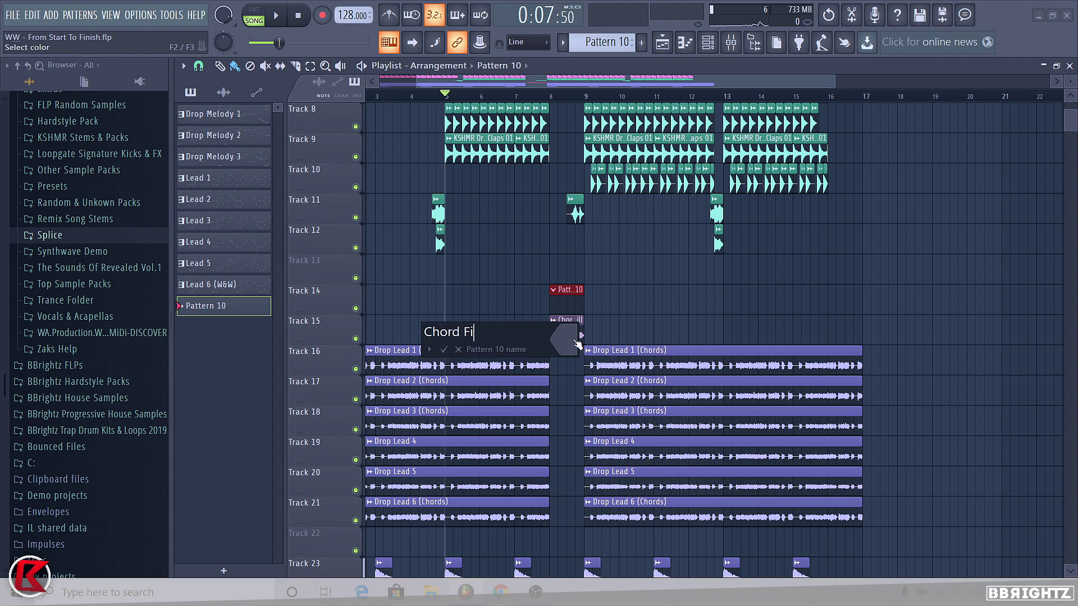
{"action": "key", "text": "Return"}
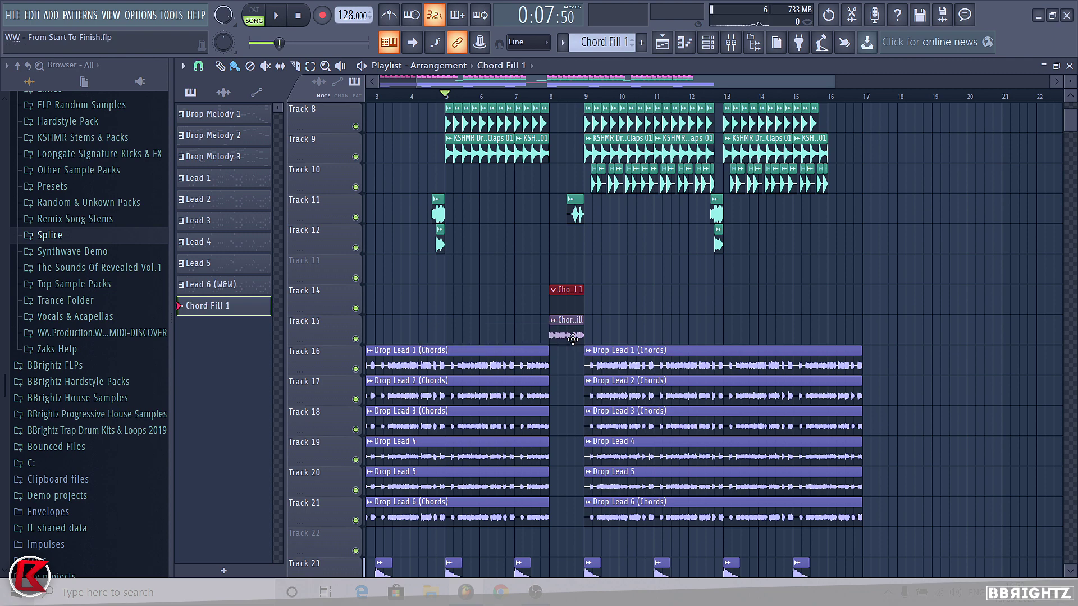
- Load the Drop Filler Chords preset from the EDM 5 Synth category in Nexus 3 and lower its amp release
{"action": "scroll", "coordinate": [604, 313], "scroll_direction": "up", "scroll_amount": 2}
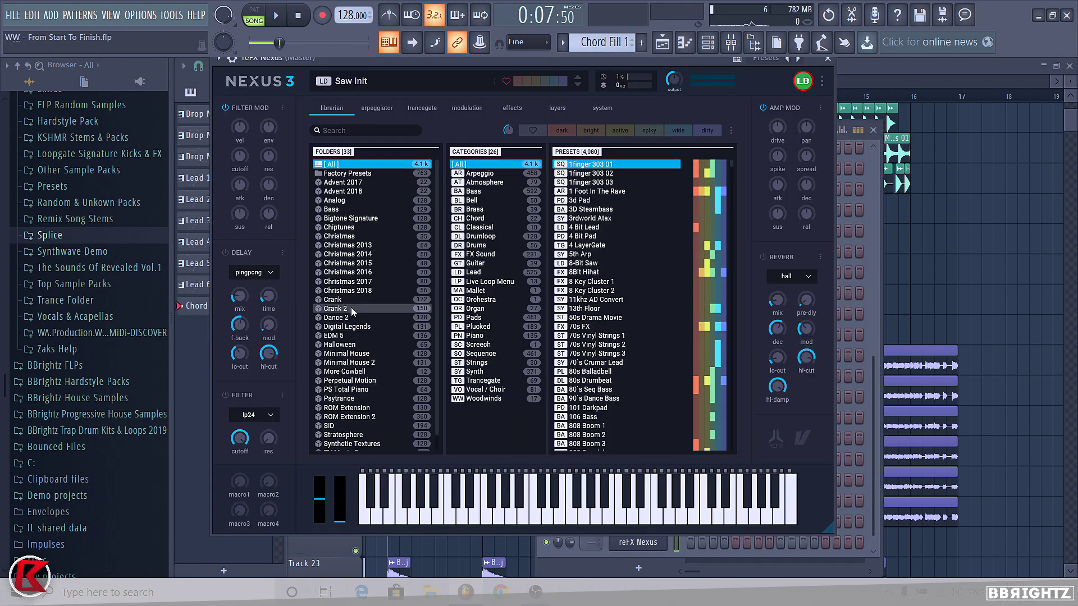
{"action": "left_click", "coordinate": [333, 335]}
{"action": "left_click", "coordinate": [475, 263]}
{"action": "left_click", "coordinate": [581, 201]}
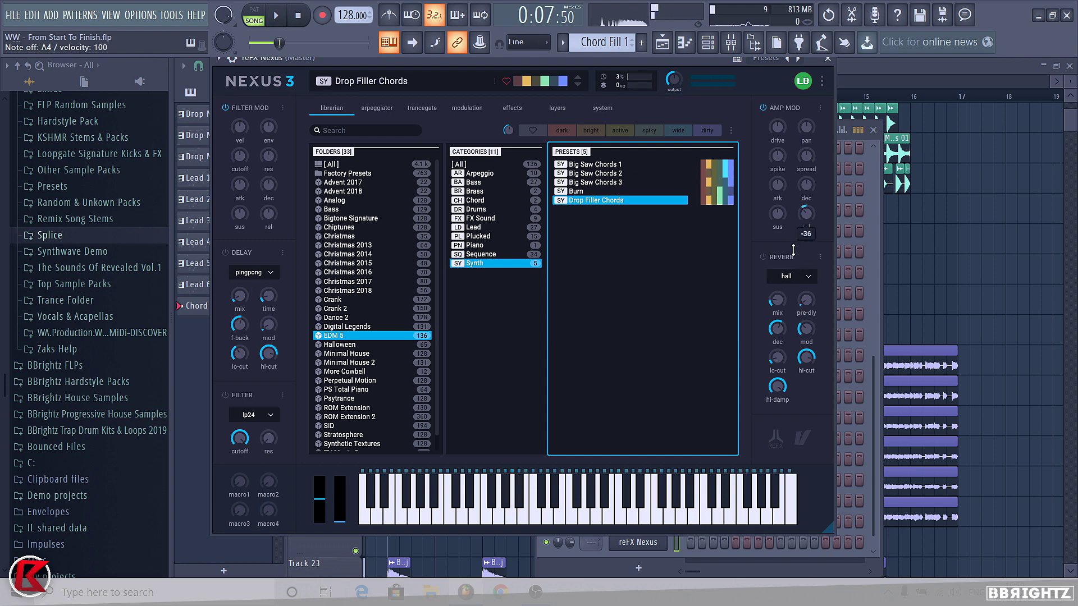
{"action": "left_click", "coordinate": [827, 58]}
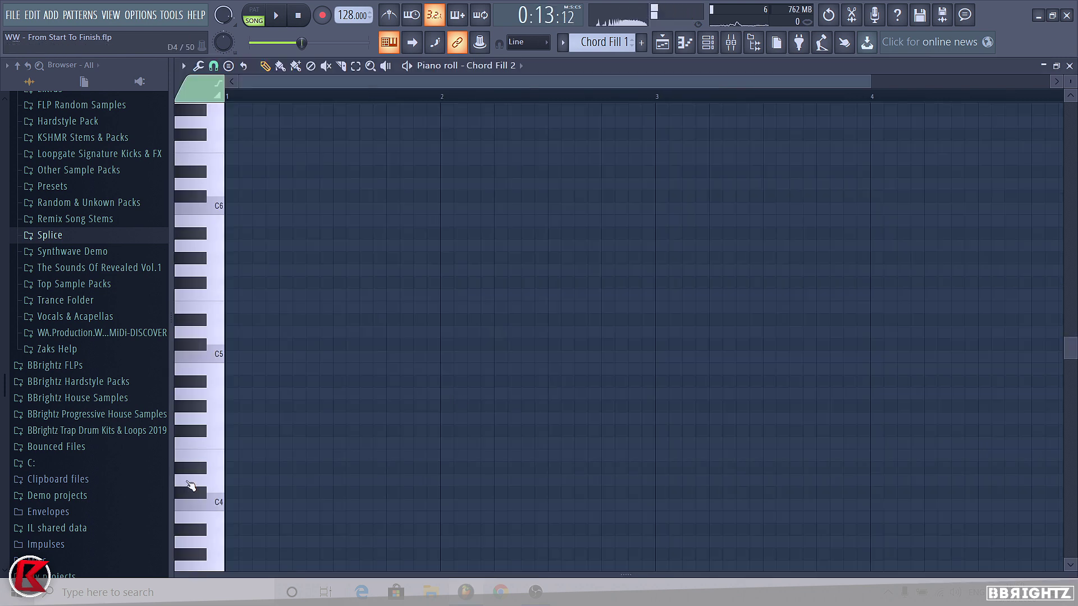
- Start the Chord Fill 2 melody with D#5 notes at steps 1 and 2, matching pitch and timing to the sampled fill
{"action": "key", "text": "space"}
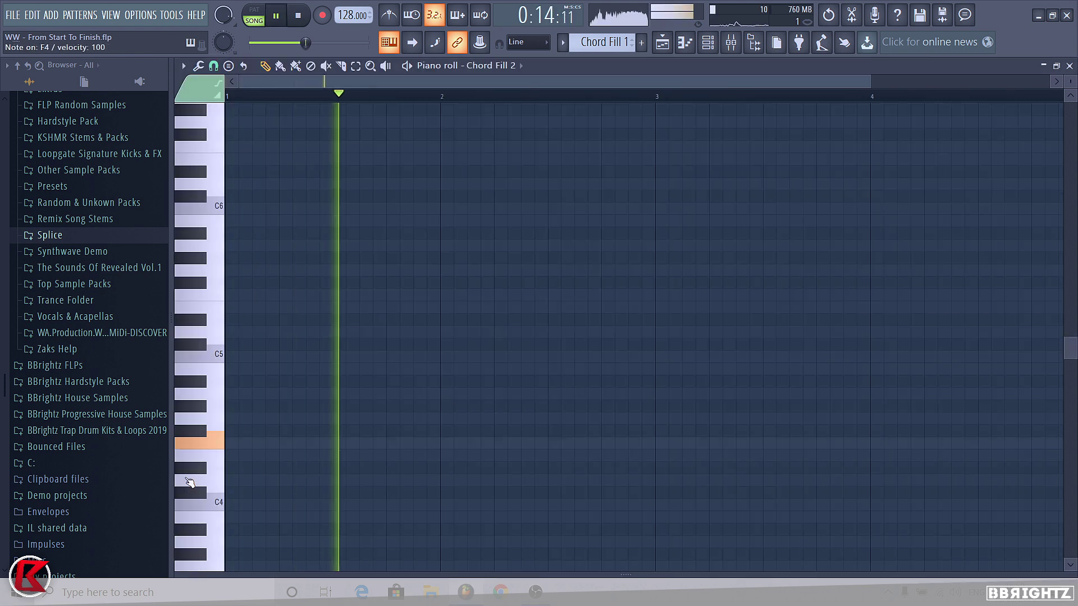
{"action": "key", "text": "space"}
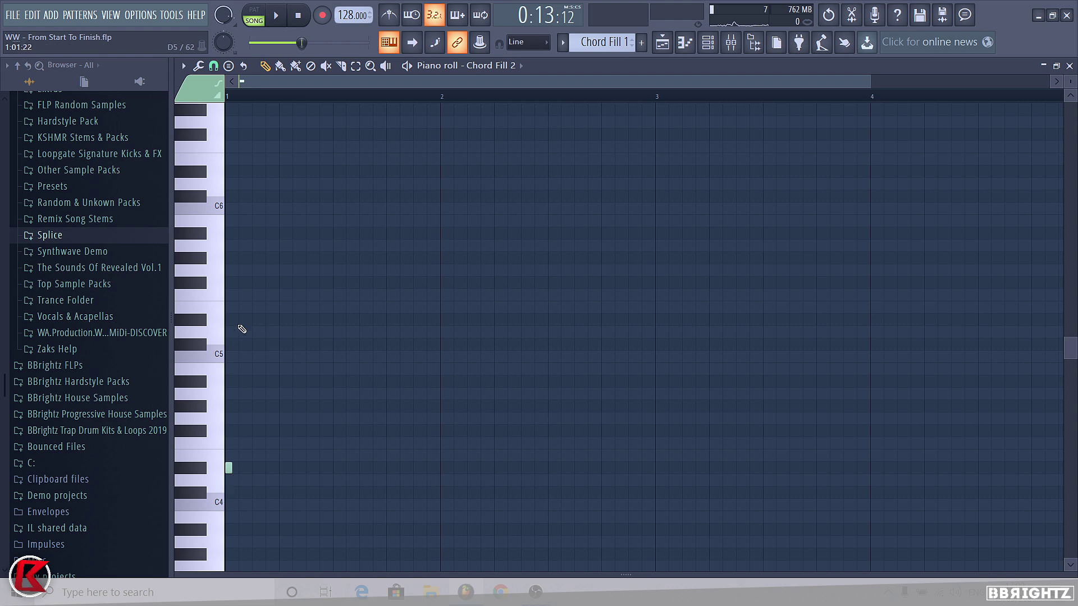
{"action": "key", "text": "space"}
{"action": "scroll", "coordinate": [227, 404], "scroll_direction": "up", "scroll_amount": 3}
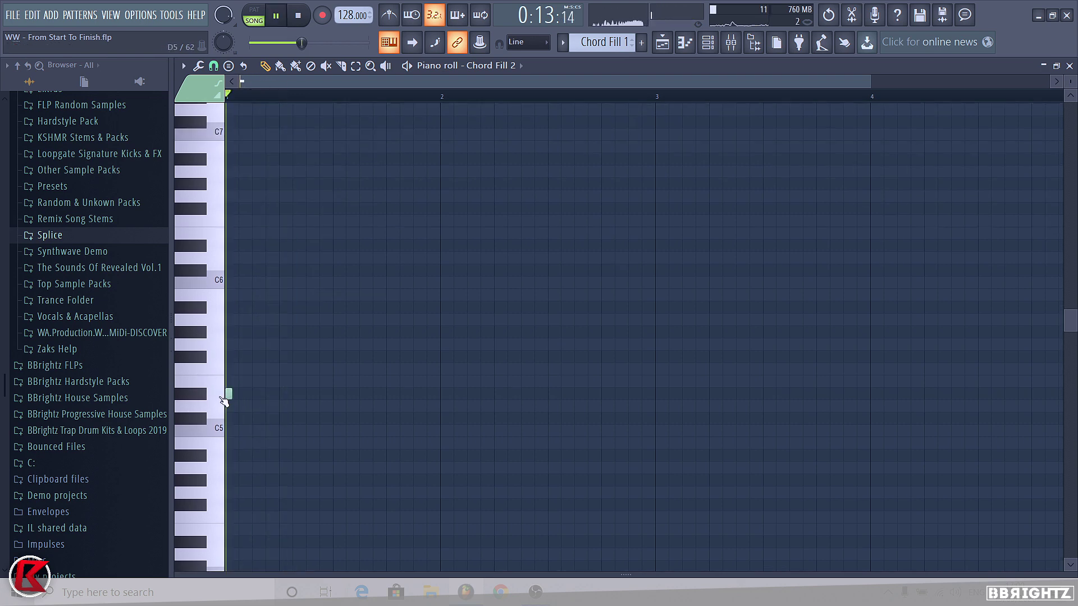
{"action": "scroll", "coordinate": [208, 401], "scroll_direction": "up", "scroll_amount": 1}
{"action": "key", "text": "space"}
{"action": "left_click", "coordinate": [204, 393]}
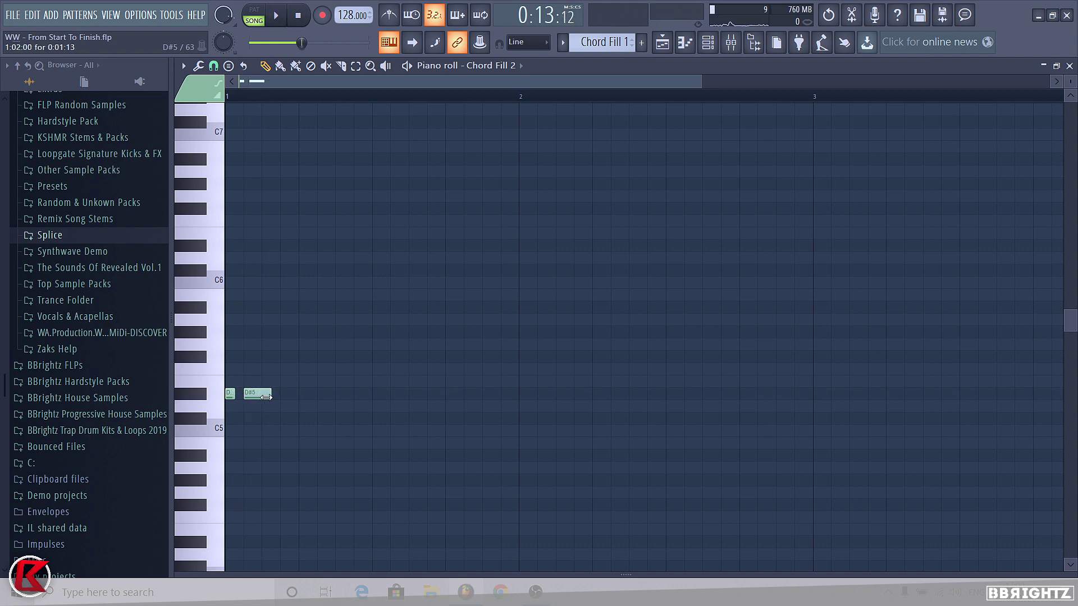
- Shorten the second D#5 note, then add a longer D#5 at step 4 and a short D#5 at step 6
{"action": "key", "text": "space"}
{"action": "key", "text": "space"}
{"action": "key", "text": "space"}
{"action": "left_click_drag", "start_coordinate": [267, 395], "coordinate": [308, 394]}
{"action": "key", "text": "space"}
{"action": "left_click", "coordinate": [285, 395]}
{"action": "key", "text": "space"}
{"action": "key", "text": "space"}
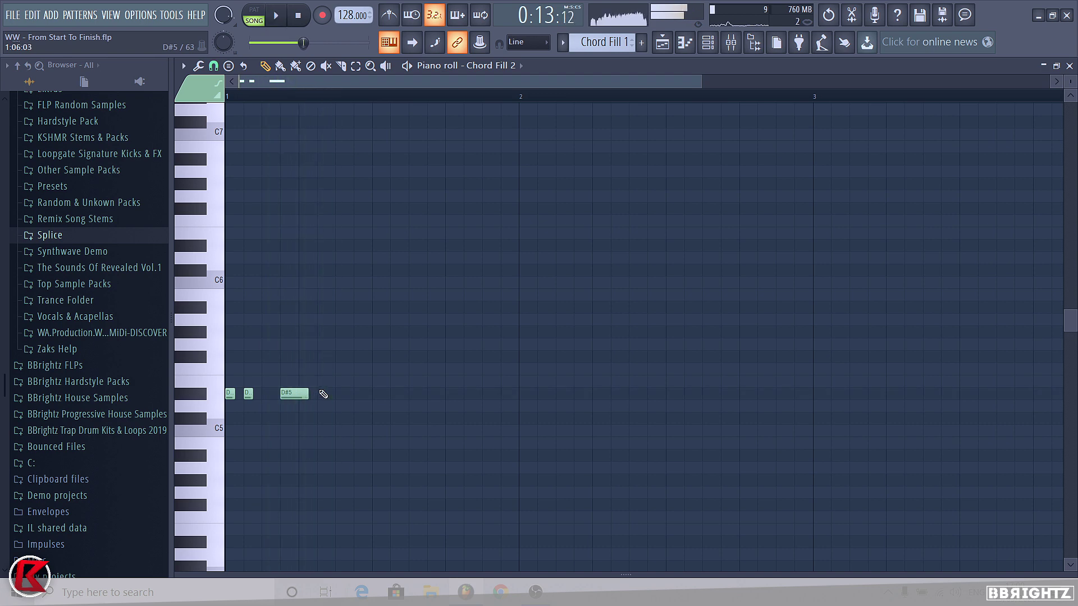
{"action": "left_click", "coordinate": [323, 394]}
{"action": "key", "text": "space"}
{"action": "key", "text": "space"}
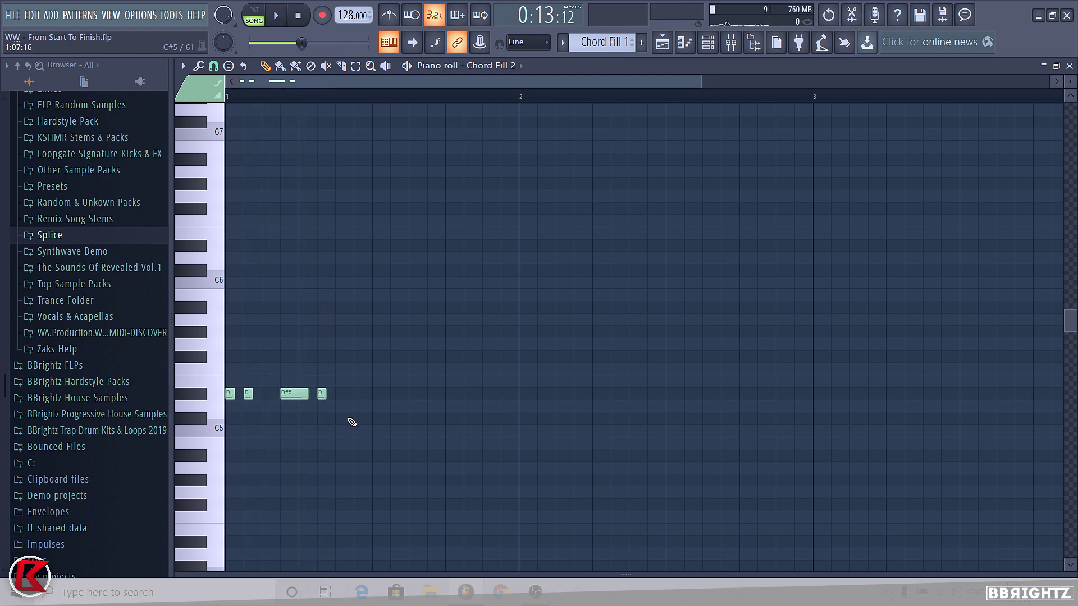
- Try a longer C5 note at step 7 and delete it again
{"action": "key", "text": "space"}
{"action": "left_click", "coordinate": [339, 431]}
{"action": "key", "text": "space"}
{"action": "left_click_drag", "start_coordinate": [344, 431], "coordinate": [363, 433]}
{"action": "key", "text": "space"}
{"action": "right_click", "coordinate": [357, 433]}
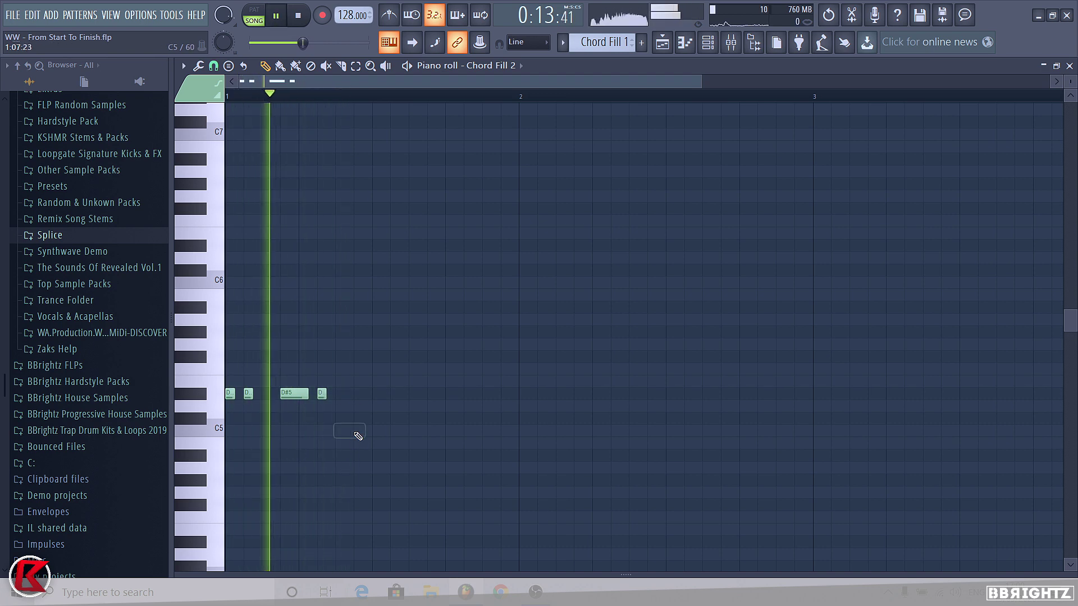
- Move the last short D#5 note to step 7 and add short notes F5 at steps 9, 12 and 14 and G5 at step 15
{"action": "key", "text": "space"}
{"action": "key", "text": "space"}
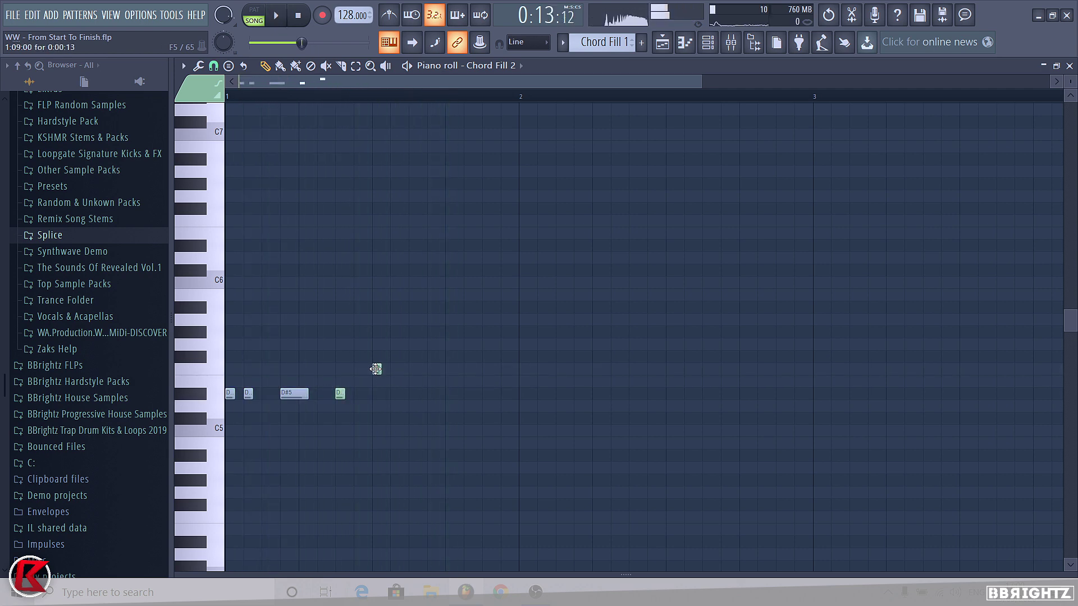
{"action": "key", "text": "space"}
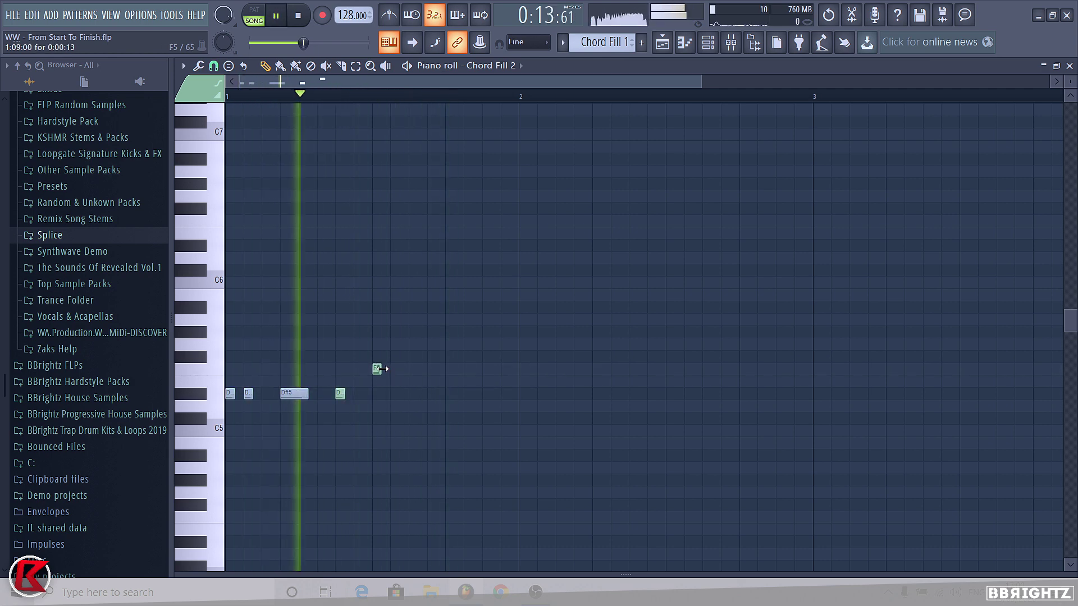
{"action": "left_click", "coordinate": [430, 369]}
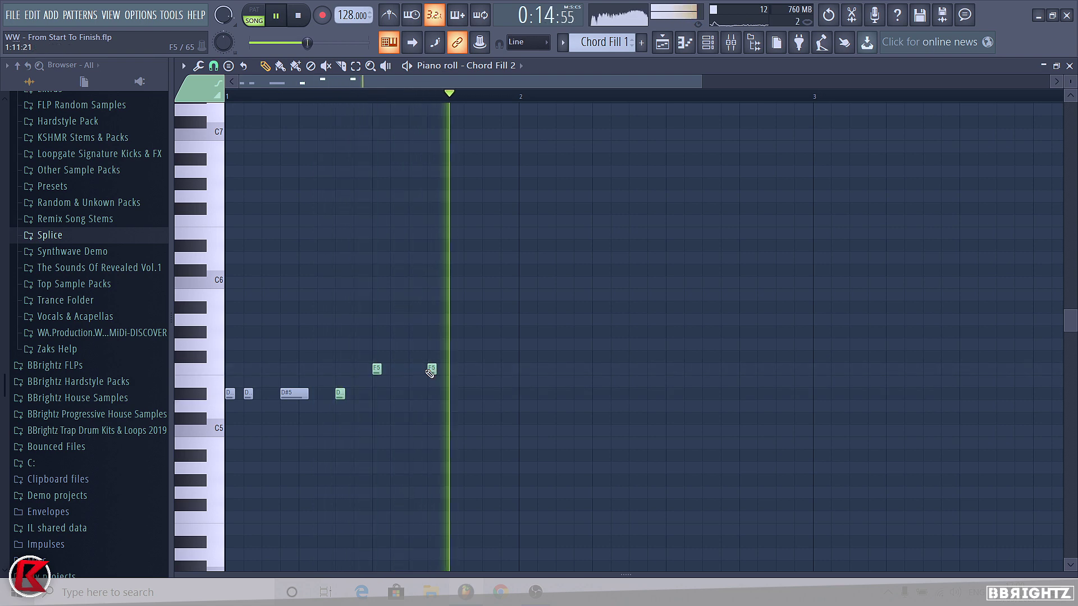
{"action": "left_click", "coordinate": [467, 369]}
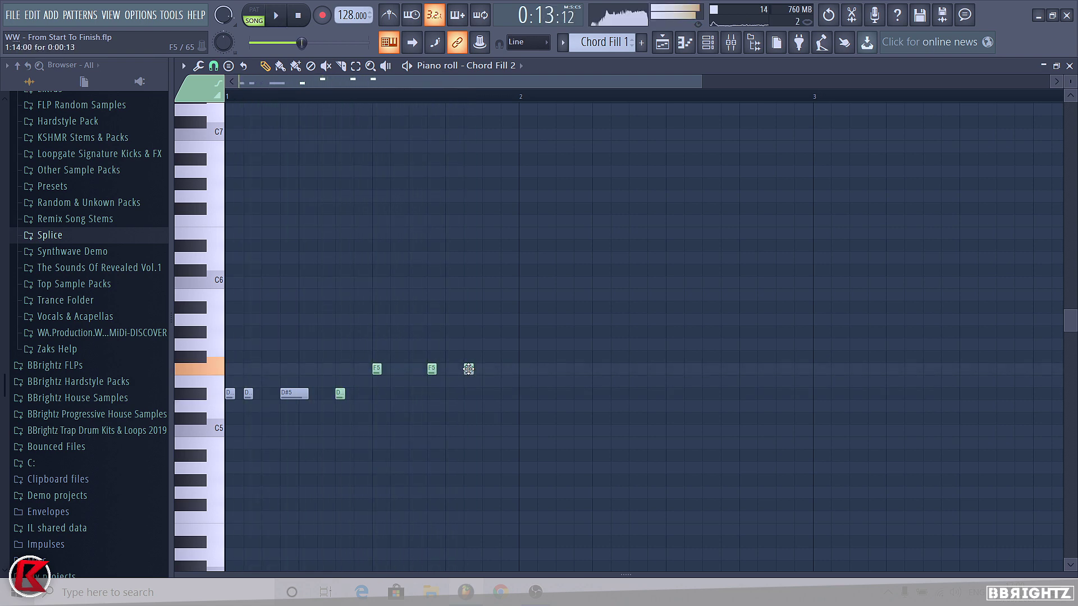
{"action": "left_click", "coordinate": [486, 344]}
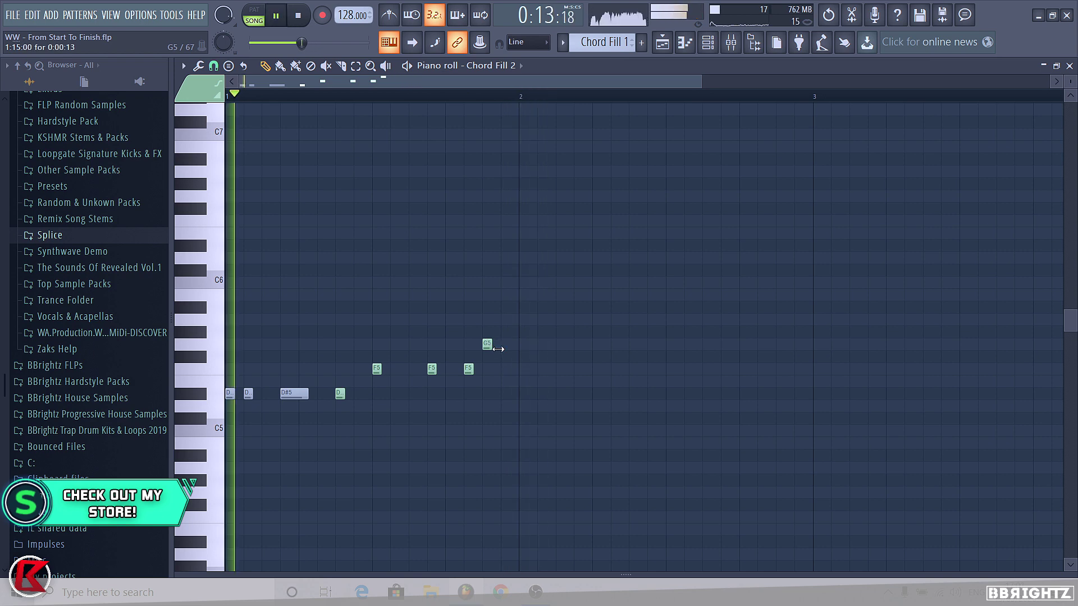
- Slightly lengthen the last D#5, first F5 and G5 notes, play the pattern back and add a short D#5 at step 6
{"action": "key", "text": "space"}
{"action": "scroll", "coordinate": [246, 528], "scroll_direction": "up", "scroll_amount": 2}
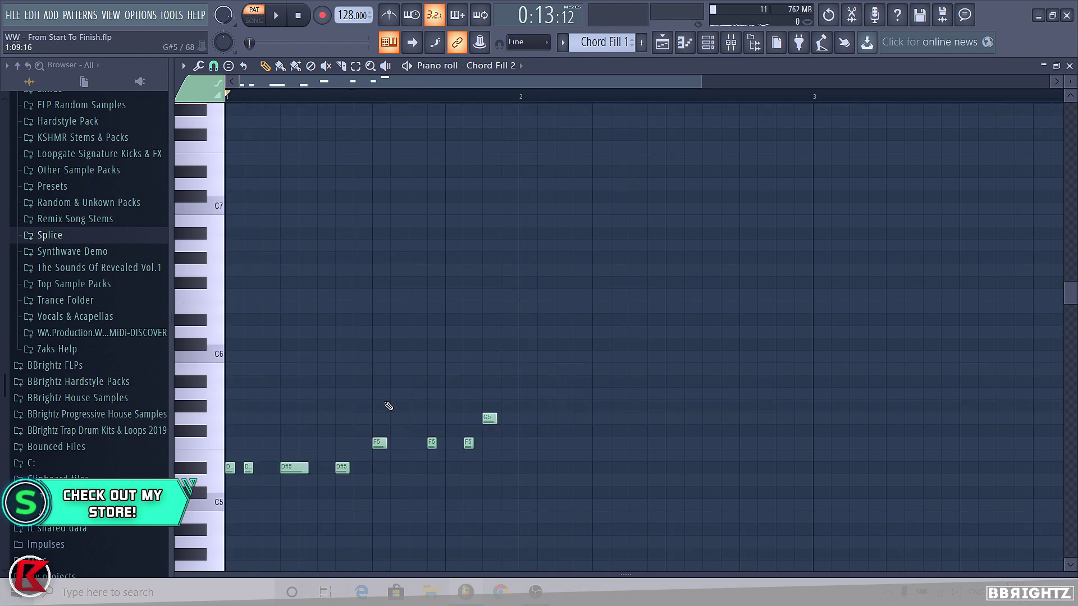
{"action": "scroll", "coordinate": [387, 406], "scroll_direction": "down", "scroll_amount": 3}
{"action": "key", "text": "space"}
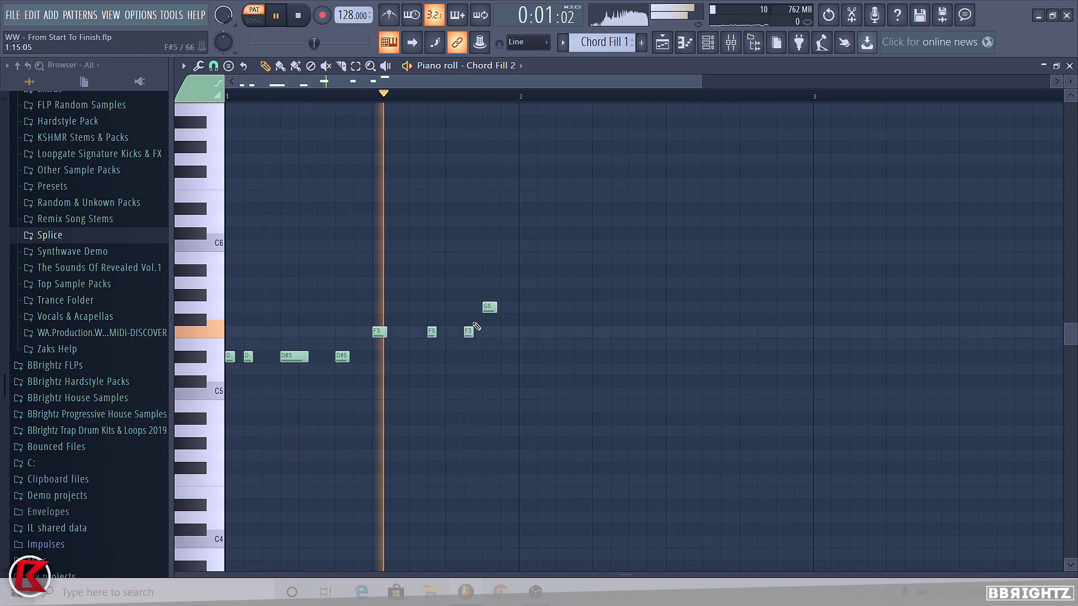
{"action": "key", "text": "space"}
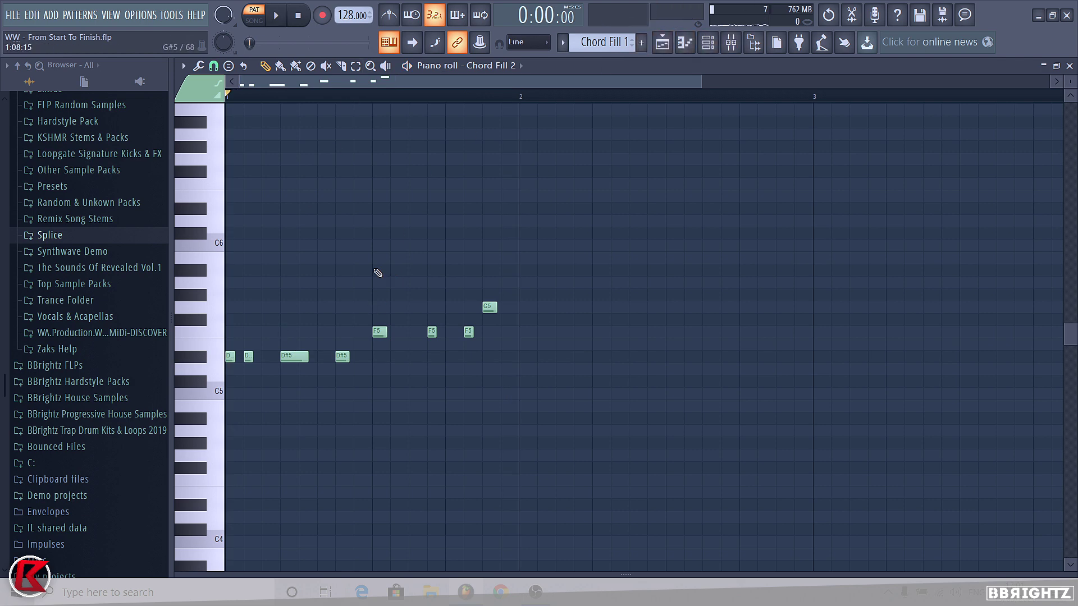
{"action": "left_click", "coordinate": [245, 357]}
- Preview the sampled Chord Fill clip in the playlist and play the Chord Fill 1 pattern to compare the two
{"action": "left_click", "coordinate": [681, 41]}
{"action": "left_click", "coordinate": [667, 42]}
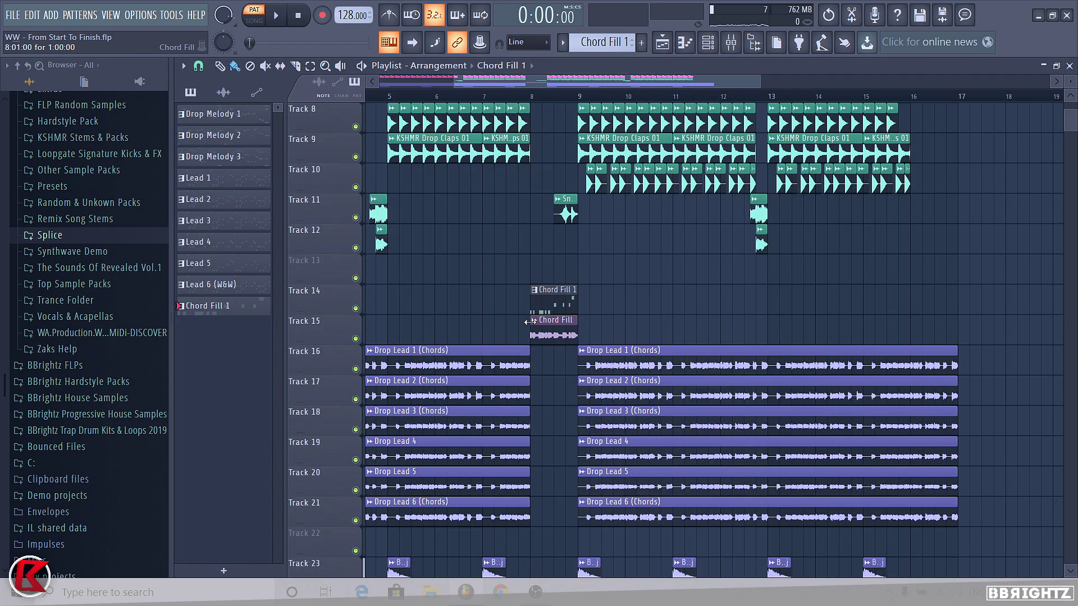
{"action": "double_click", "coordinate": [535, 321]}
{"action": "right_click", "coordinate": [739, 292]}
{"action": "right_click", "coordinate": [537, 327]}
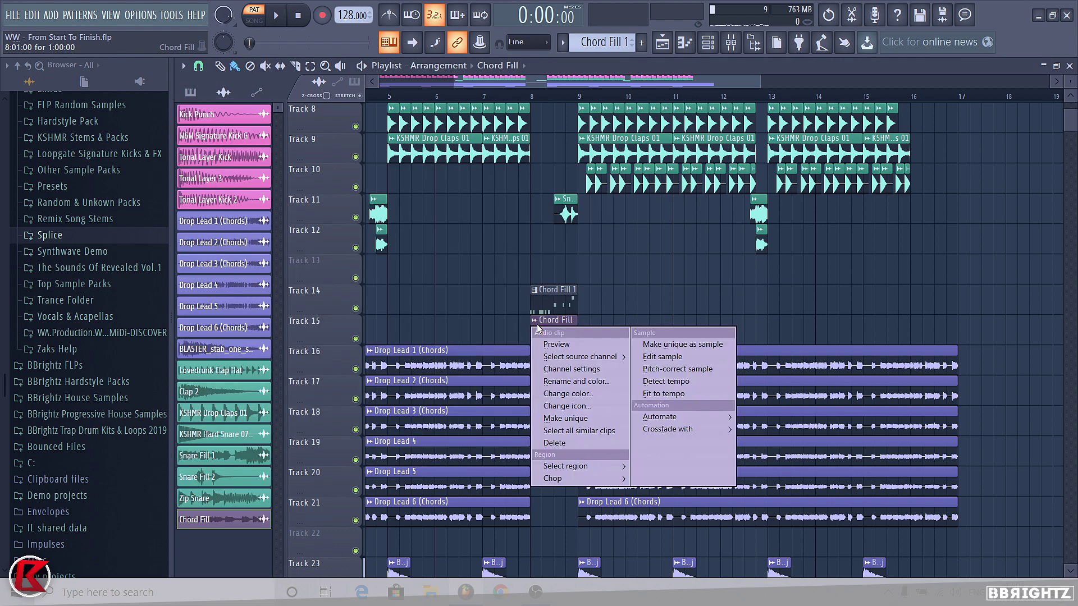
{"action": "left_click", "coordinate": [543, 339]}
{"action": "scroll", "coordinate": [543, 336], "scroll_direction": "up", "scroll_amount": 2}
{"action": "scroll", "coordinate": [542, 335], "scroll_direction": "up", "scroll_amount": 2}
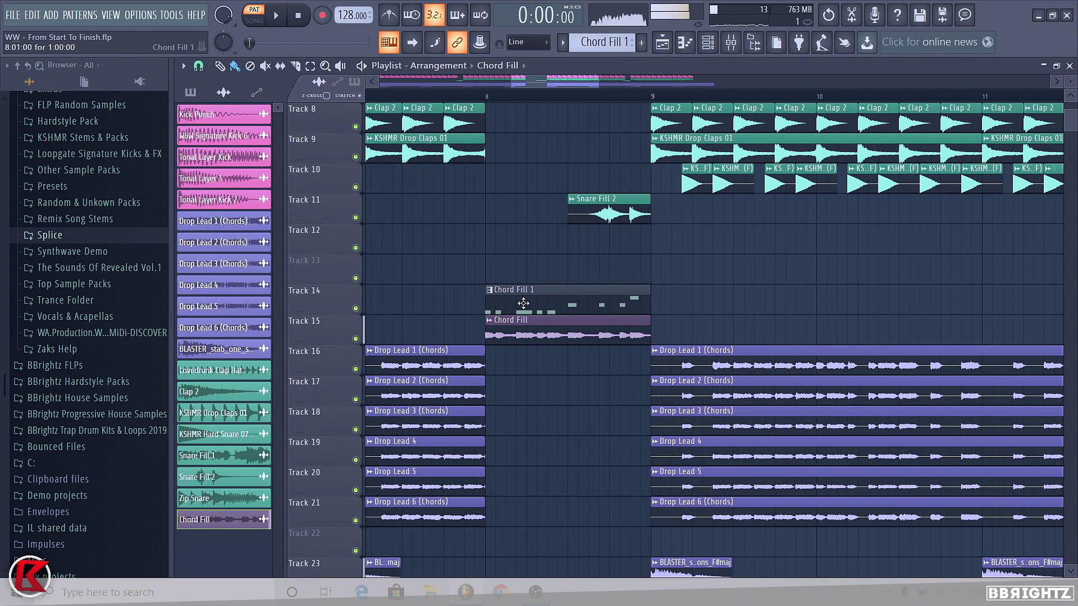
{"action": "left_click", "coordinate": [543, 292]}
{"action": "key", "text": "space"}
- Reopen the Chord Fill 2 notes and duplicate all the D#5 notes up to G5
{"action": "left_click", "coordinate": [708, 42]}
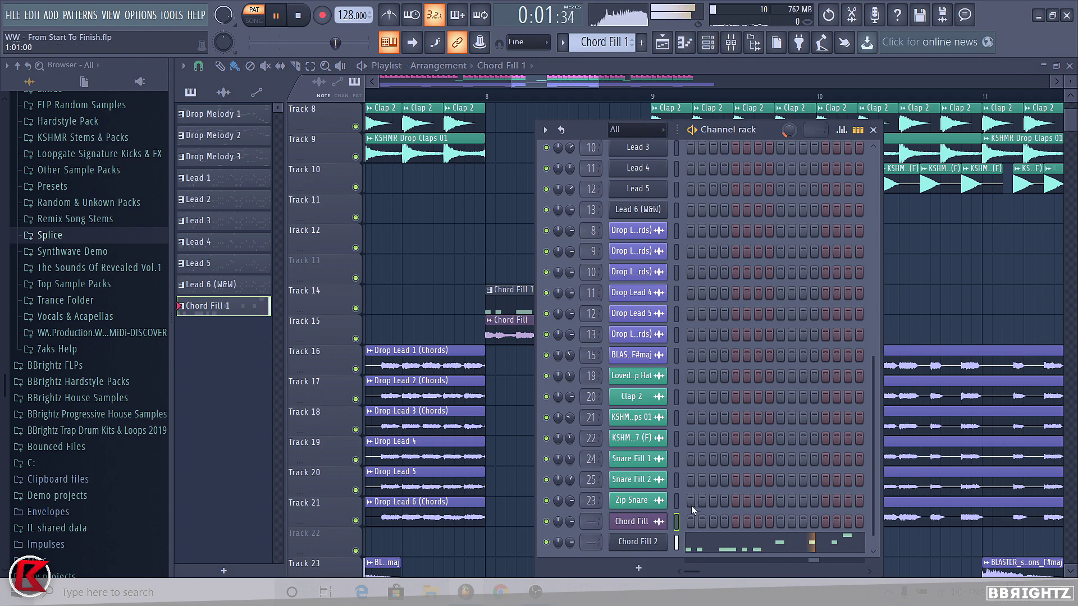
{"action": "left_click", "coordinate": [696, 542]}
{"action": "key", "text": "space"}
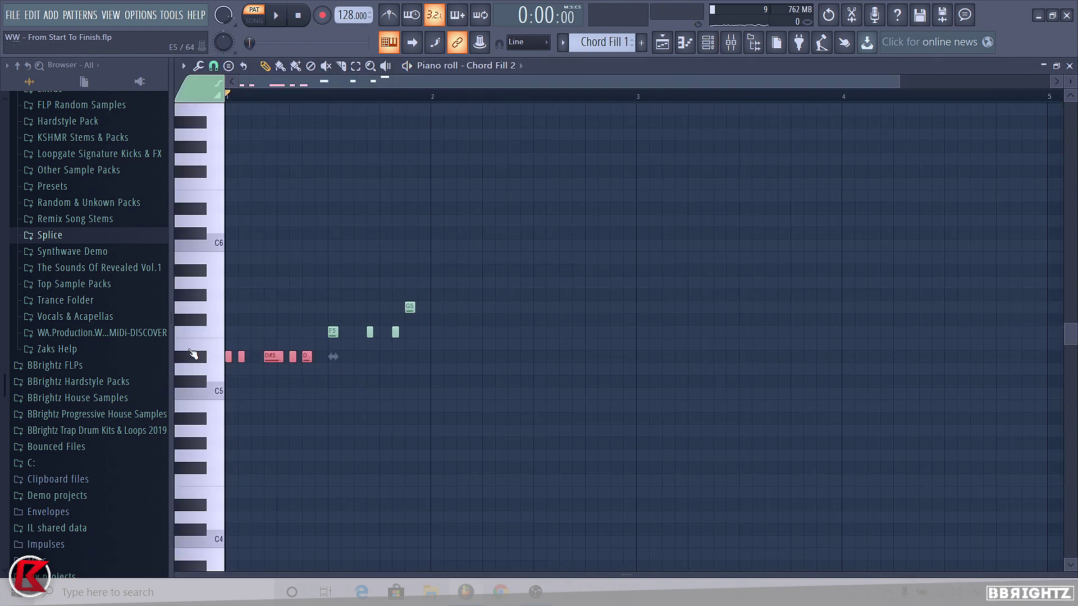
{"action": "key", "text": "shift+Up"}
{"action": "key", "text": "shift+Up"}
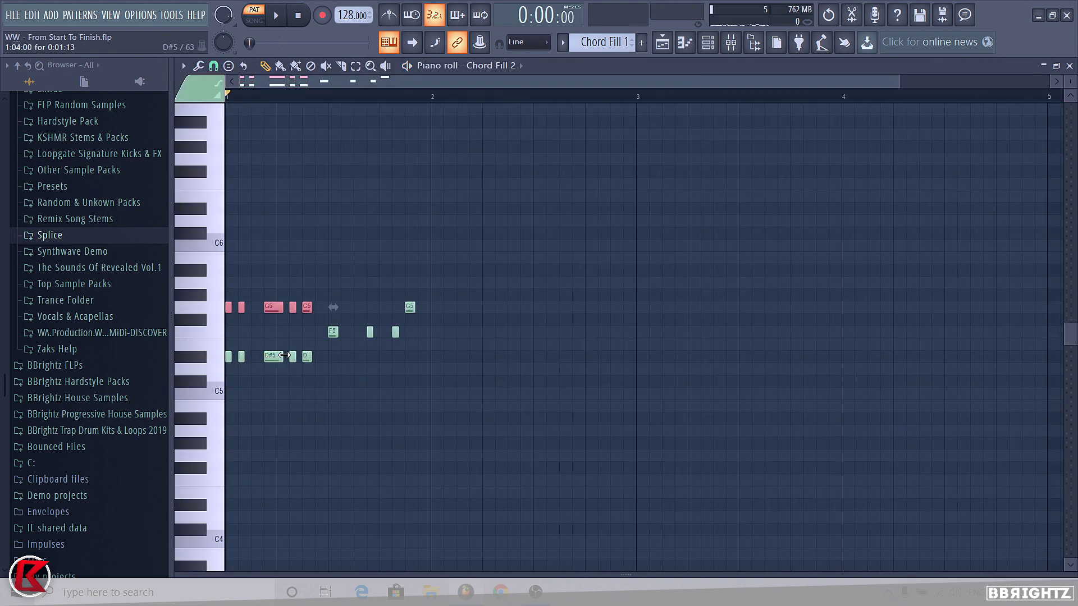
- Lower the G5 harmony note at step 7 to F5, and add G#5 above each F5 and A#5 above the last G5
{"action": "key", "text": "space"}
{"action": "key", "text": "space"}
{"action": "key", "text": "ctrl+d"}
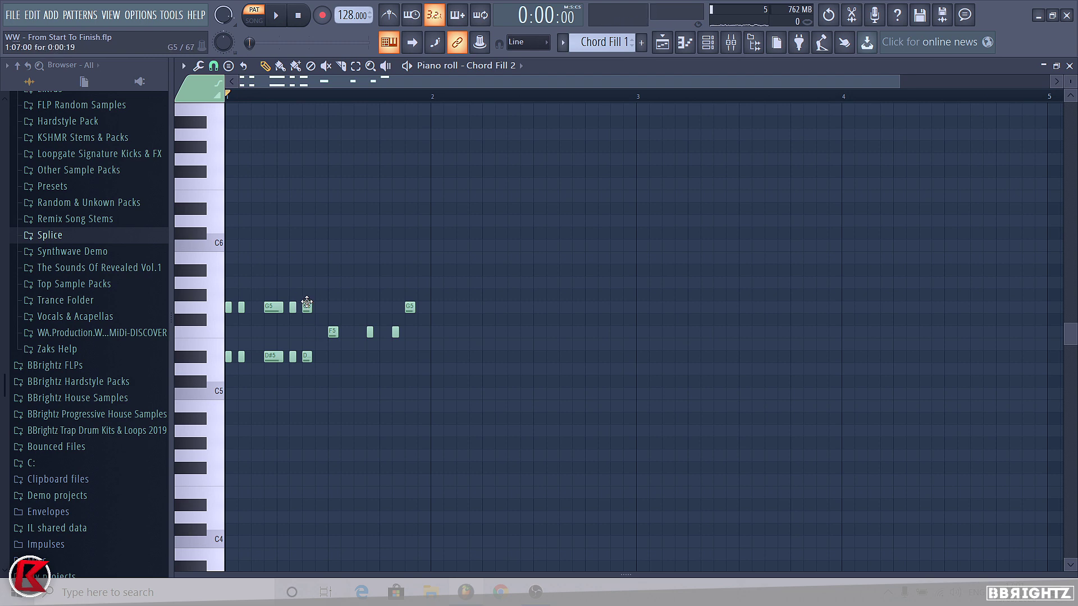
{"action": "scroll", "coordinate": [414, 434], "scroll_direction": "up", "scroll_amount": 3}
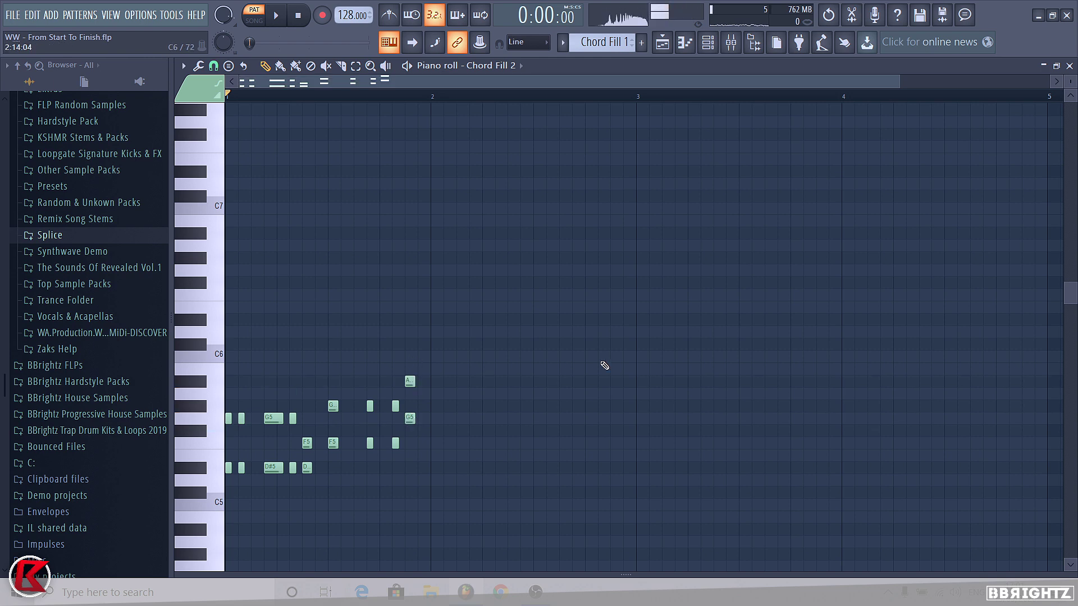
- Raise the three G#5 harmony notes to A5, auditioning the pattern before and after the change
{"action": "left_click", "coordinate": [206, 383]}
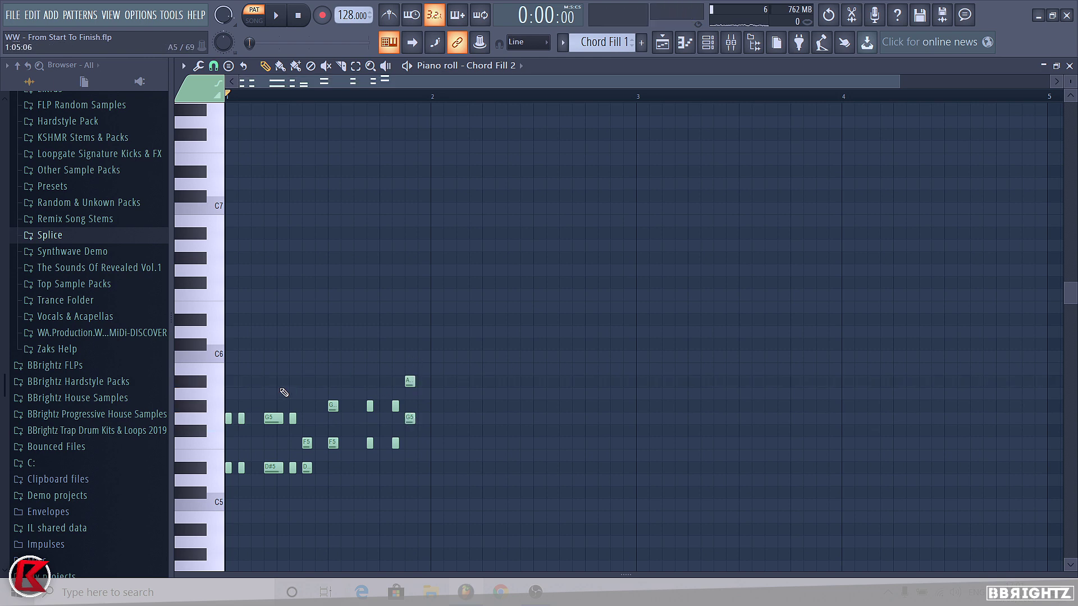
{"action": "key", "text": "space"}
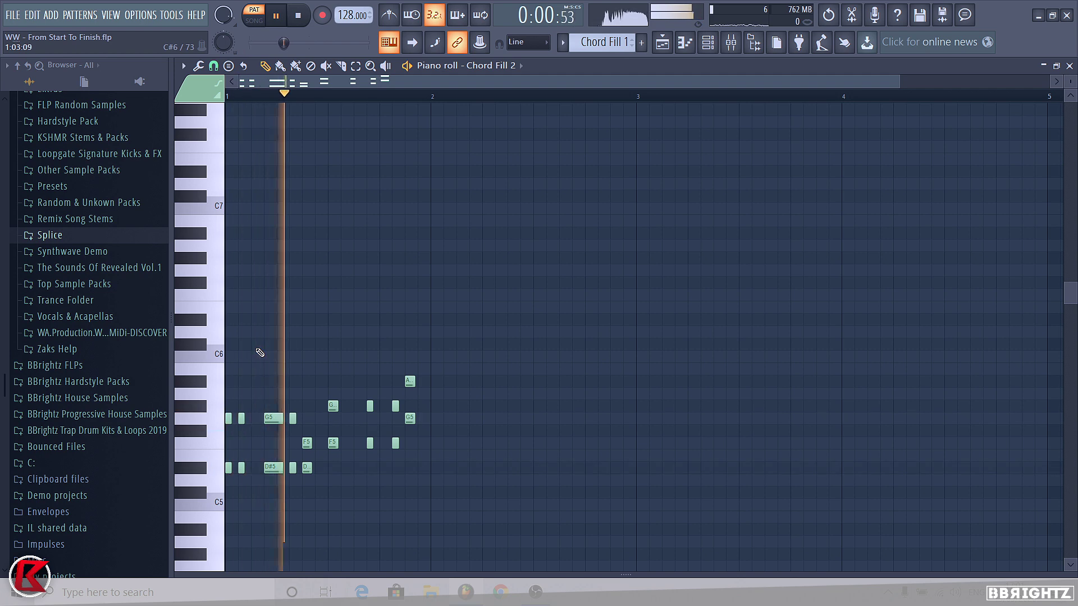
{"action": "key", "text": "space"}
{"action": "left_click_drag", "start_coordinate": [428, 414], "coordinate": [309, 402]}
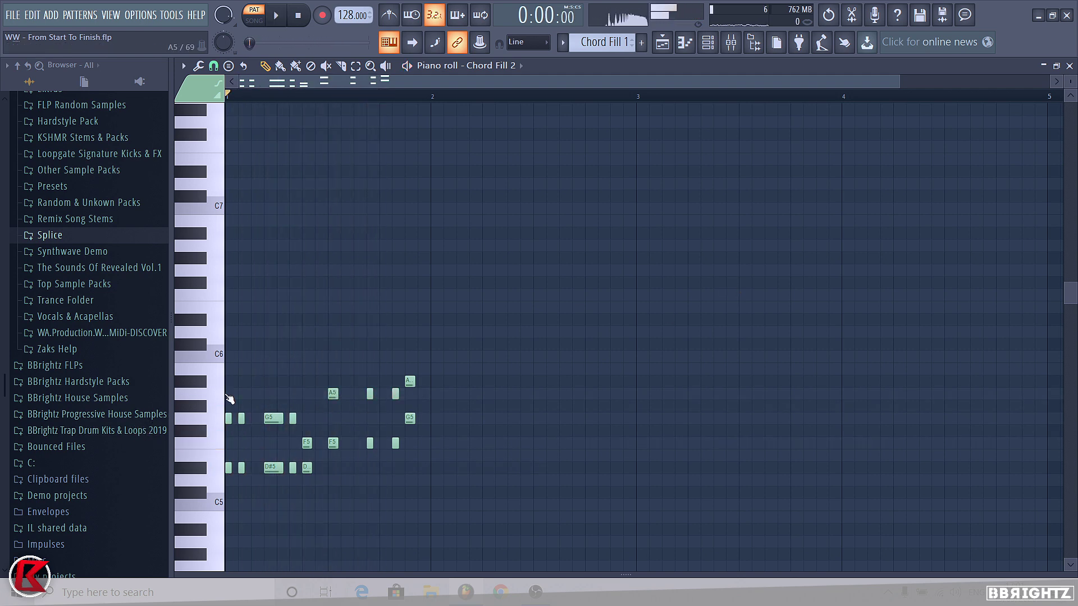
{"action": "key", "text": "space"}
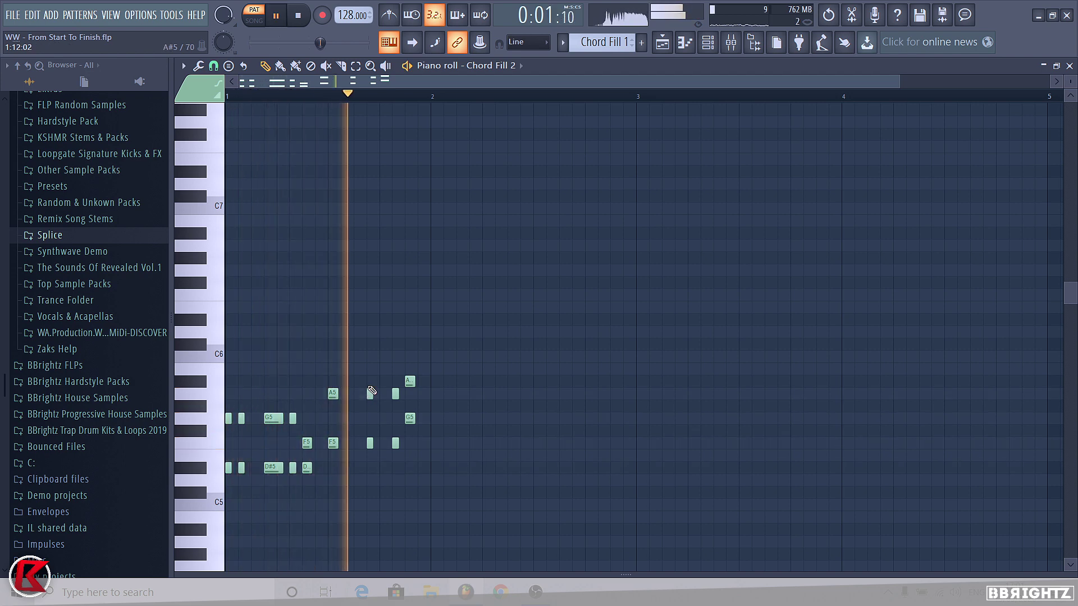
{"action": "key", "text": "space"}
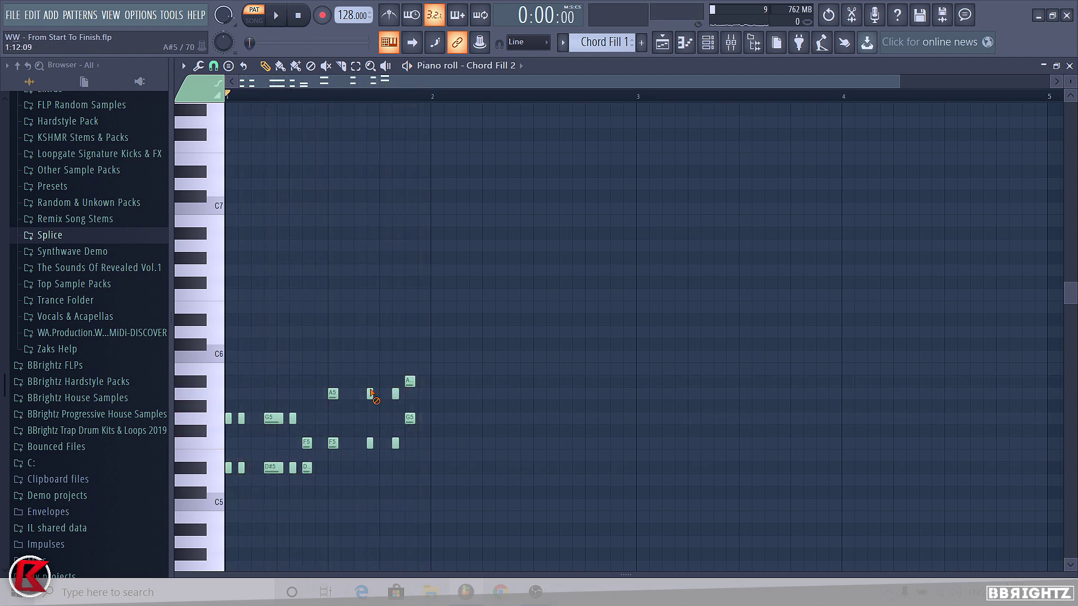
- Replace the short F5 and A5 chord at step 12 with a copy of the longer chord from step 9
{"action": "left_click_drag", "start_coordinate": [352, 459], "coordinate": [308, 375]}
{"action": "left_click_drag", "start_coordinate": [359, 450], "coordinate": [330, 386]}
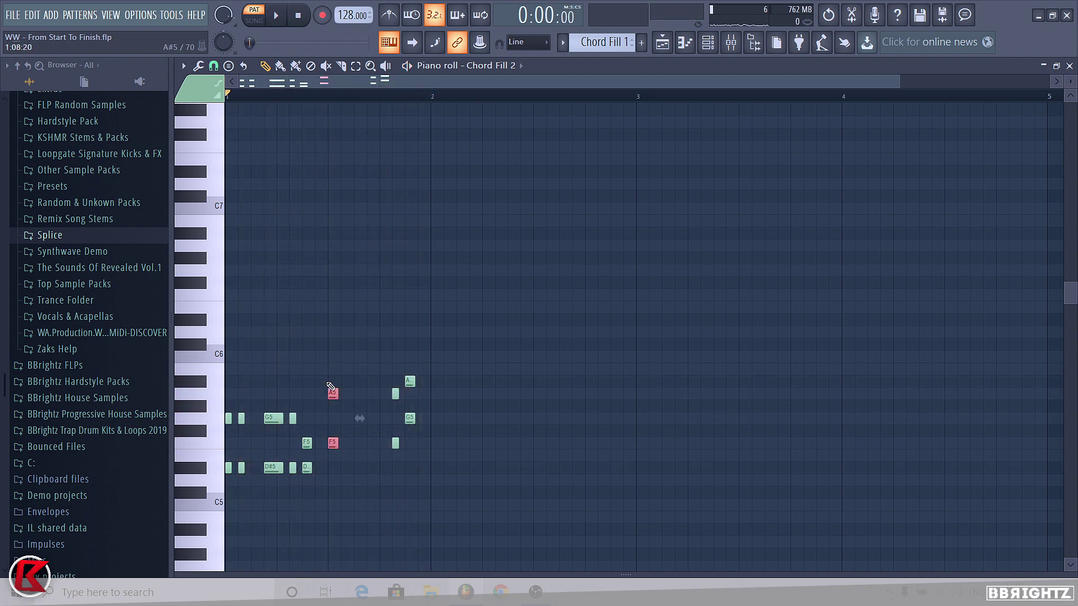
{"action": "scroll", "coordinate": [336, 404], "scroll_direction": "down", "scroll_amount": 2}
- Duplicate the lower D#5, F5 and G5 melody line one octave down and play the layered chords
{"action": "left_click_drag", "start_coordinate": [325, 443], "coordinate": [203, 431]}
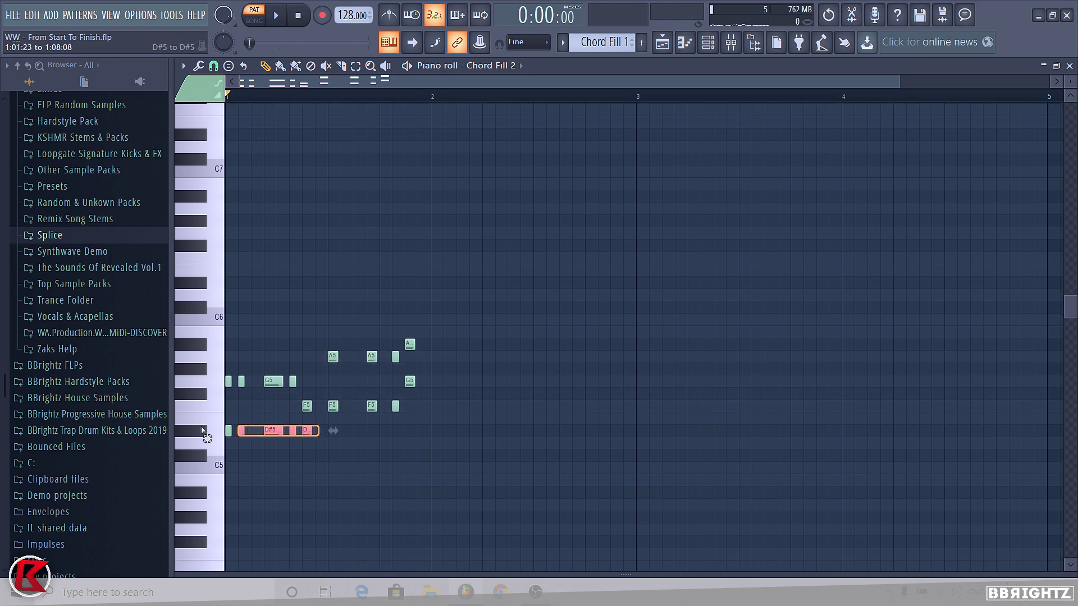
{"action": "left_click_drag", "start_coordinate": [323, 416], "coordinate": [401, 400]}
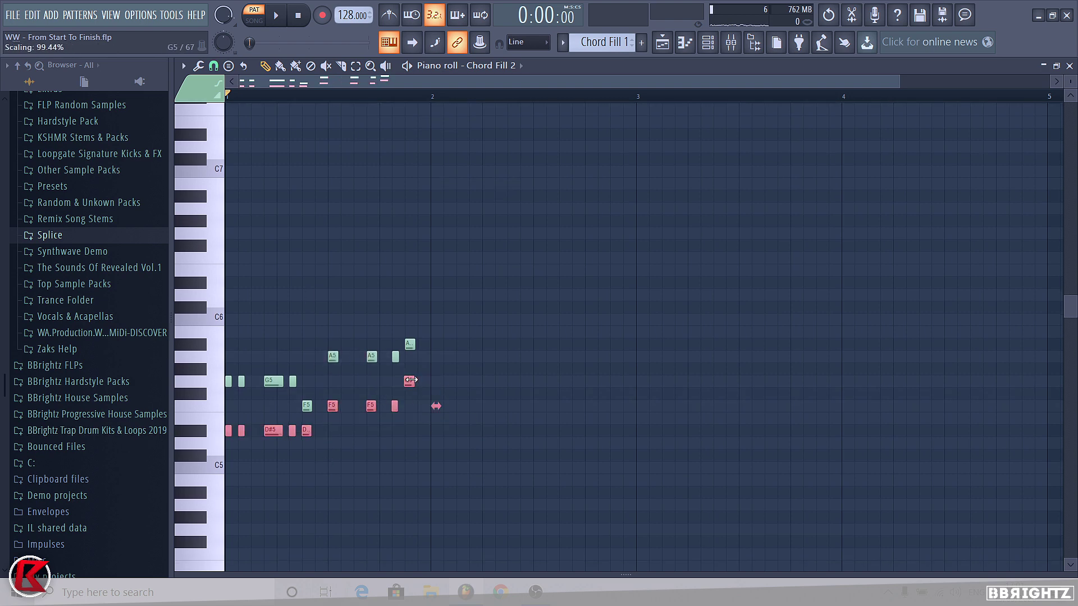
{"action": "key", "text": "ctrl+z"}
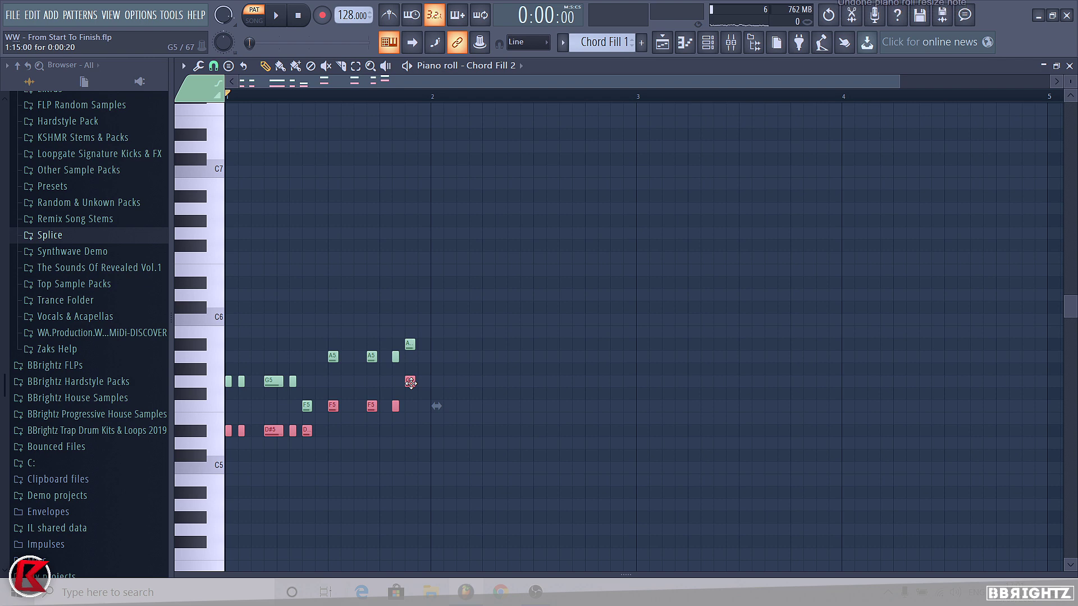
{"action": "key", "text": "ctrl+Down"}
{"action": "key", "text": "space"}
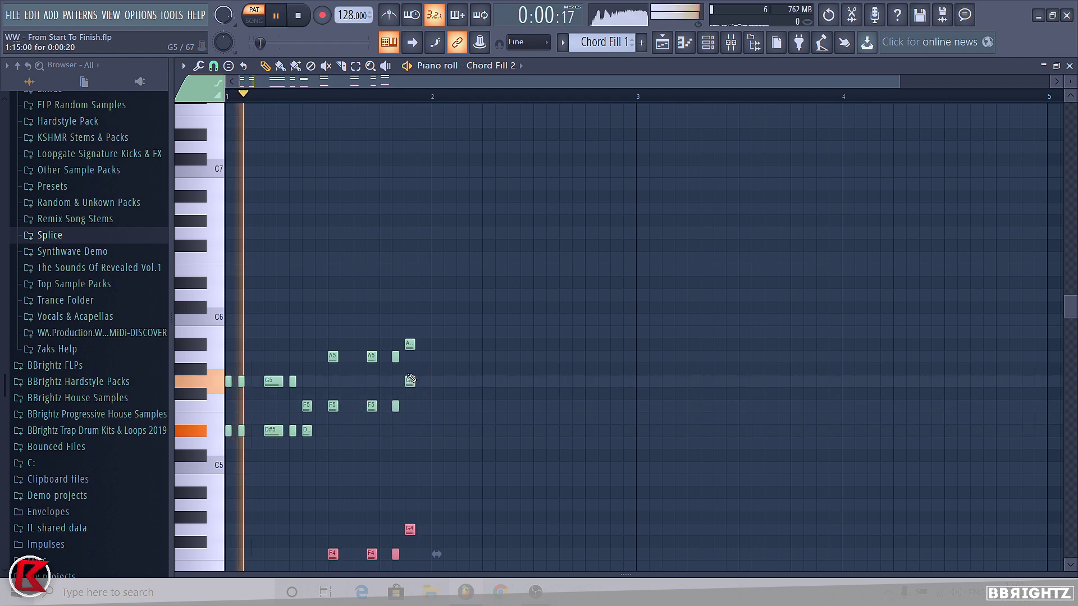
{"action": "scroll", "coordinate": [418, 379], "scroll_direction": "down", "scroll_amount": 5}
{"action": "left_click", "coordinate": [336, 434], "text": "ctrl"}
{"action": "key", "text": "space"}
- Recolour the Chord Fill channel dark grey to match the Chord Fill 2 channel
{"action": "key", "text": "F6"}
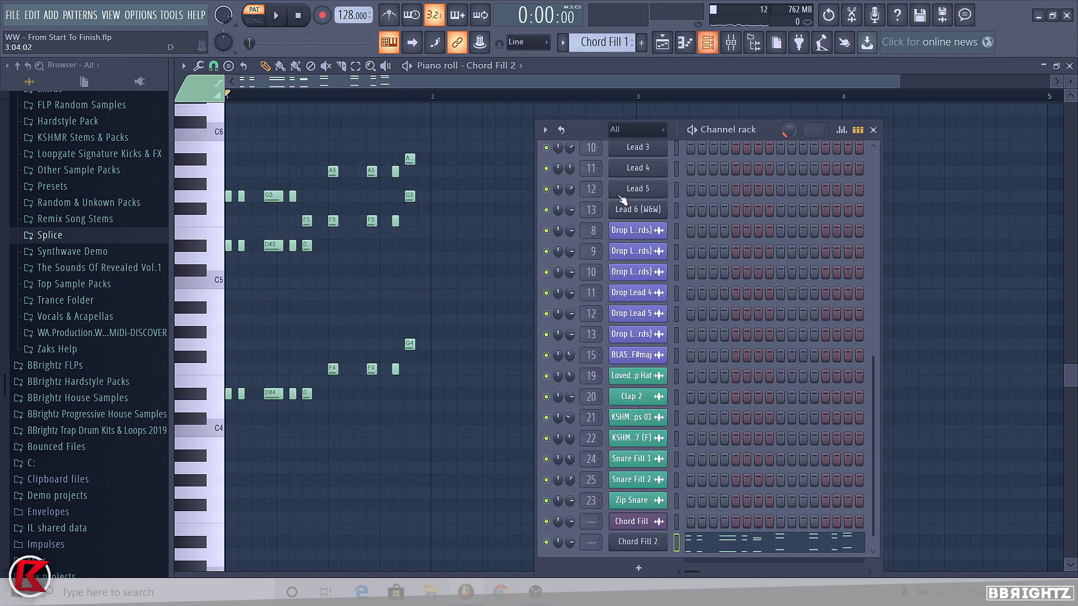
{"action": "right_click", "coordinate": [664, 546]}
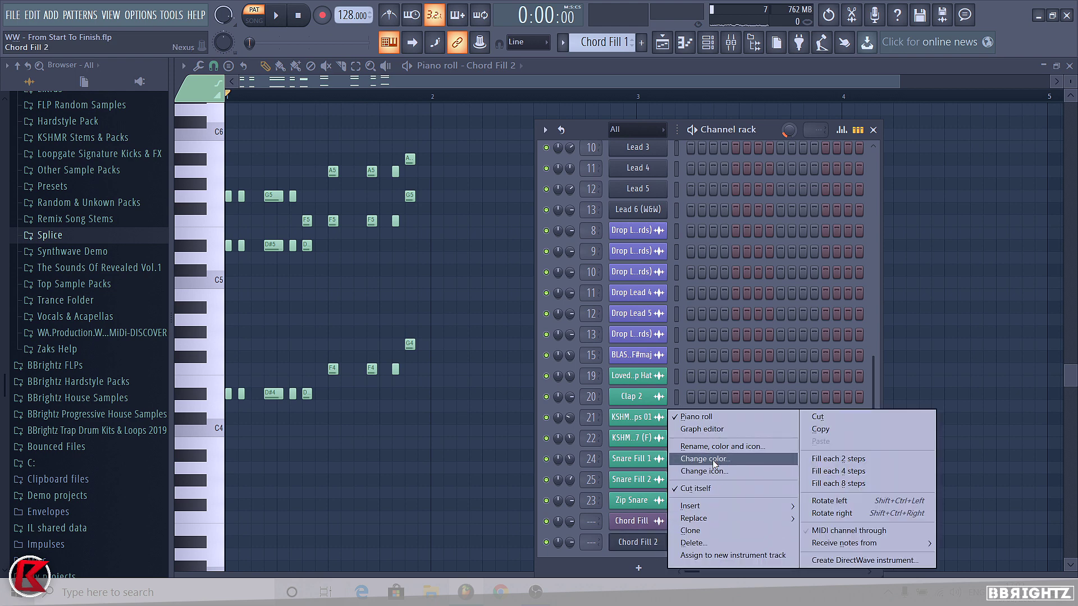
{"action": "left_click", "coordinate": [709, 458]}
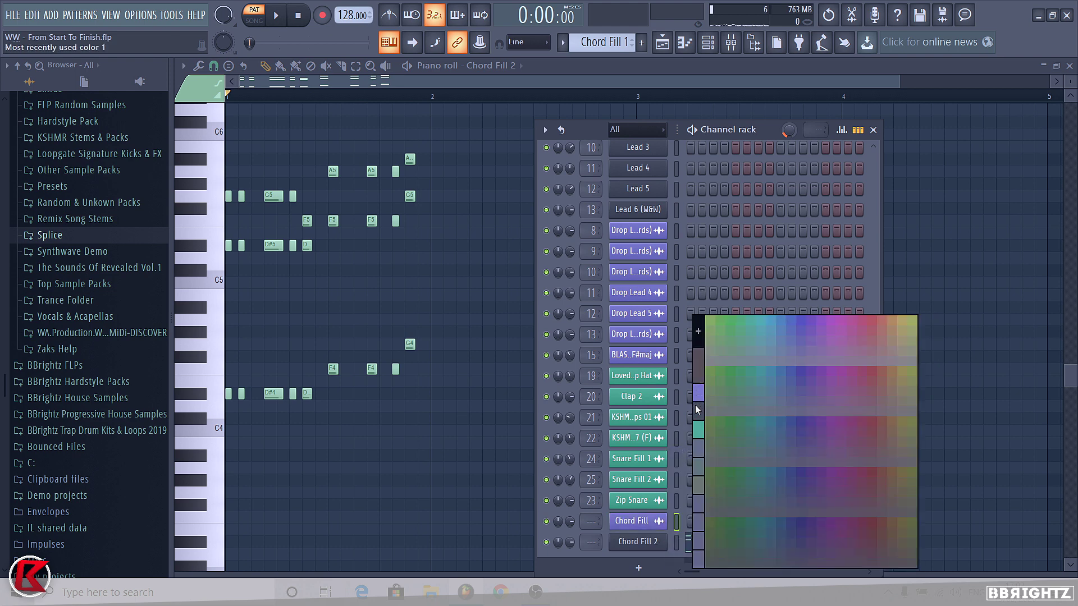
{"action": "left_click", "coordinate": [698, 410]}
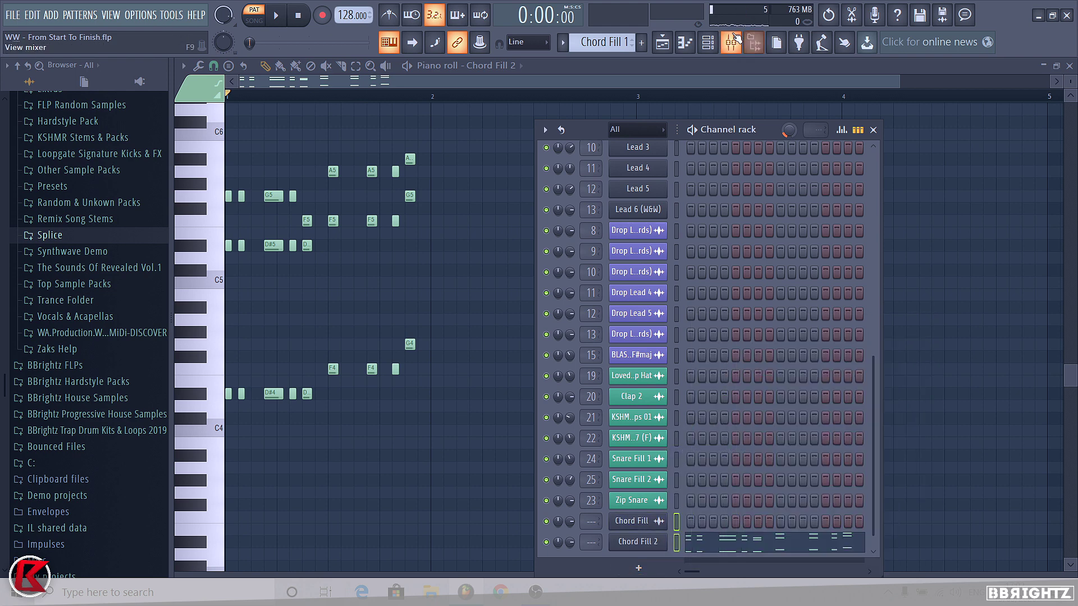
- Route the selected Chord Fill and Chord Fill 2 channels to the mixer starting from insert 16
{"action": "left_click", "coordinate": [732, 38]}
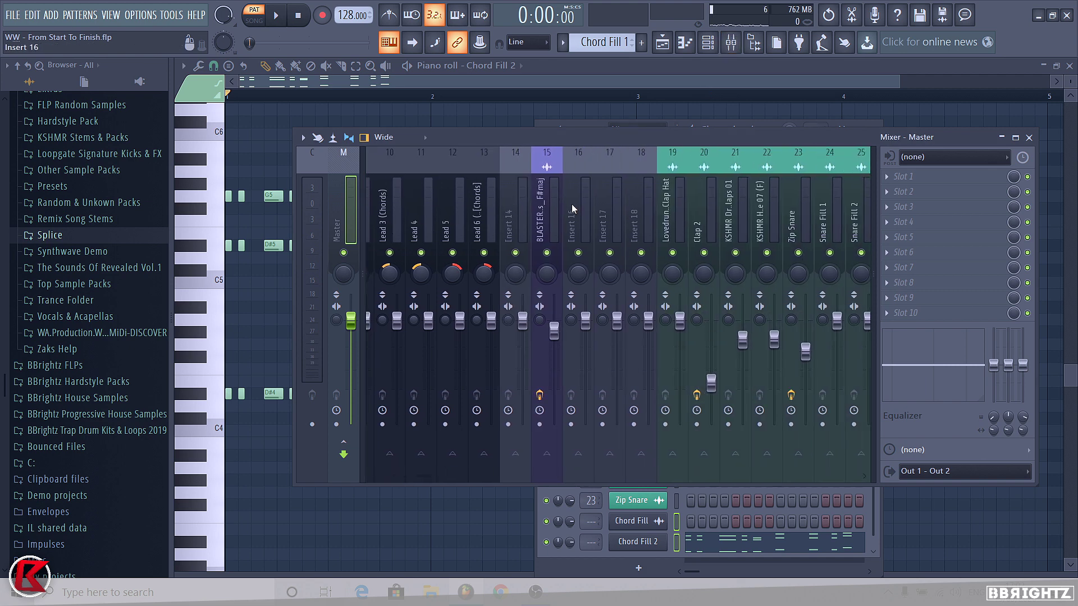
{"action": "right_click", "coordinate": [572, 208]}
{"action": "mouse_move", "coordinate": [628, 251]}
{"action": "left_click", "coordinate": [814, 267]}
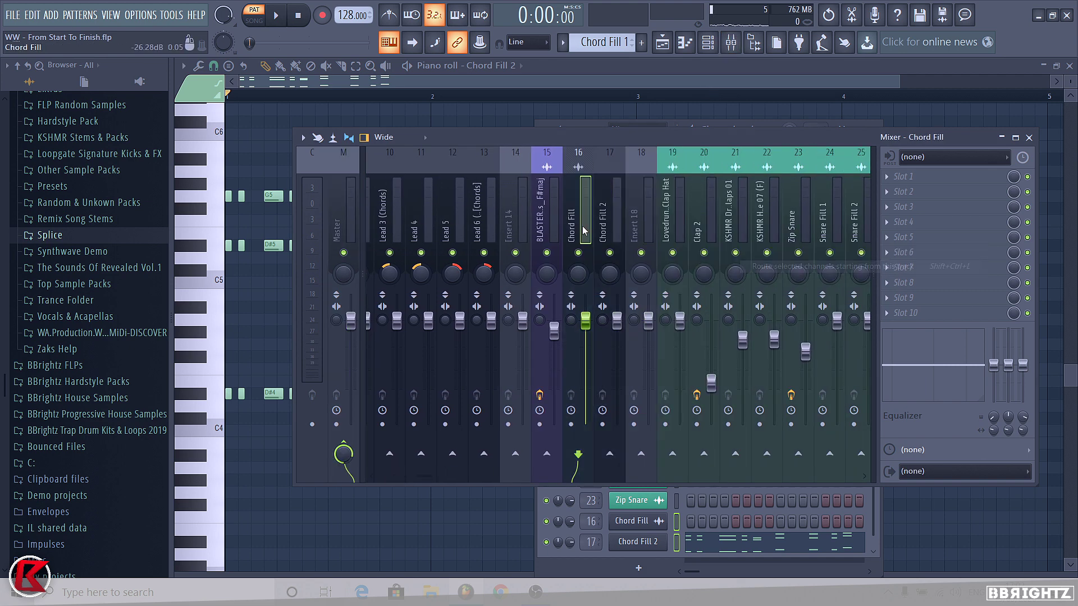
- Solo the Chord Fill 2 mixer track and lower its volume to about -8.1 dB during playback
{"action": "left_click", "coordinate": [611, 256]}
{"action": "key", "text": "space"}
{"action": "left_click_drag", "start_coordinate": [625, 329], "coordinate": [624, 363]}
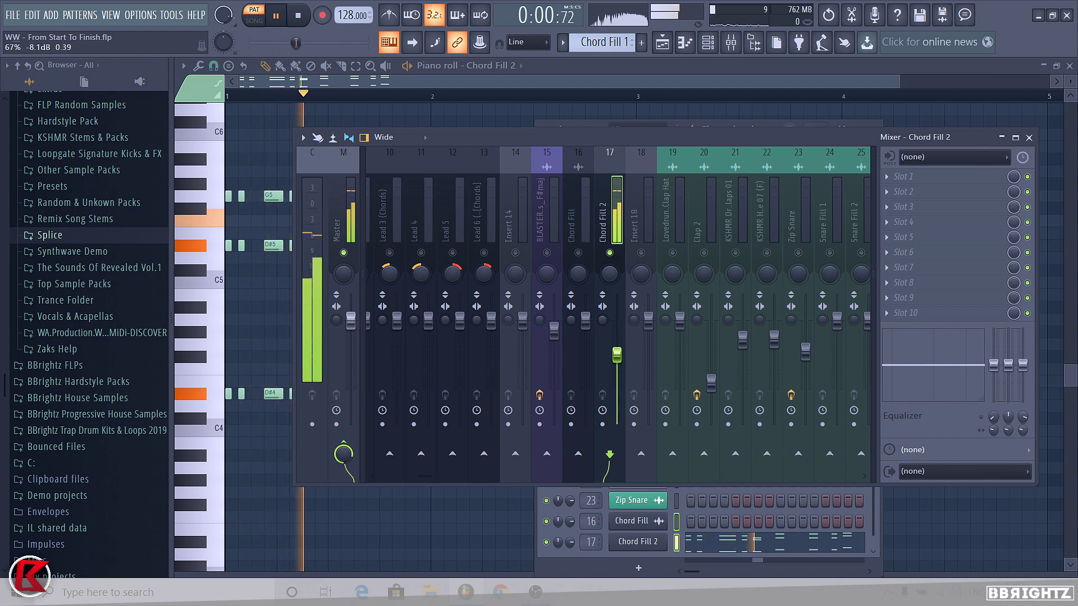
{"action": "key", "text": "space"}
- Play the arrangement from bar 8 with Track 14 soloed and again with Track 15 soloed to compare the fills
{"action": "left_click", "coordinate": [663, 43]}
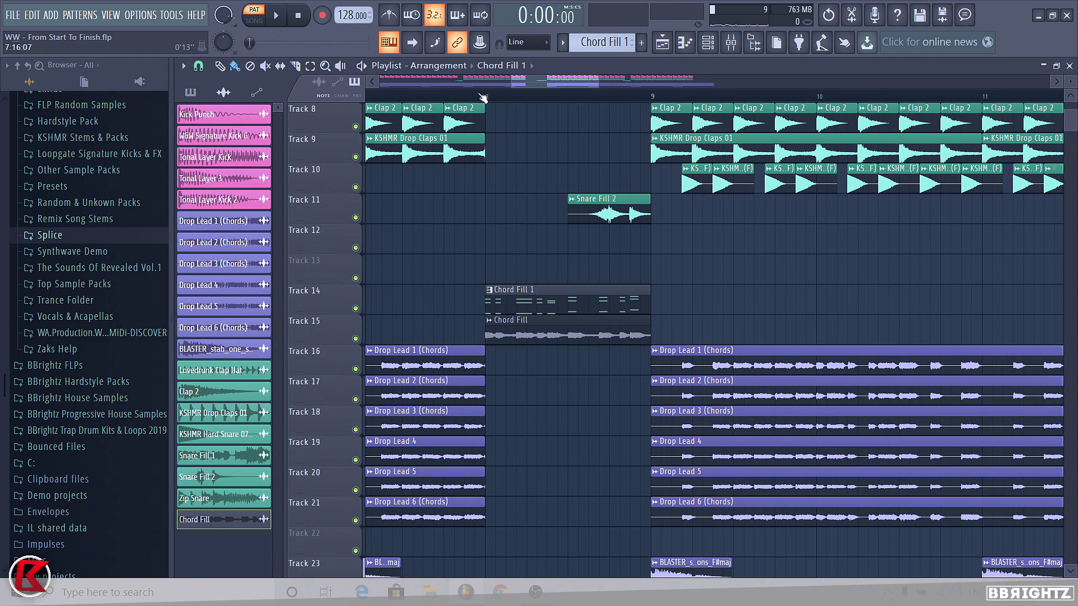
{"action": "left_click", "coordinate": [483, 99]}
{"action": "left_click", "coordinate": [354, 307], "text": "ctrl"}
{"action": "key", "text": "space"}
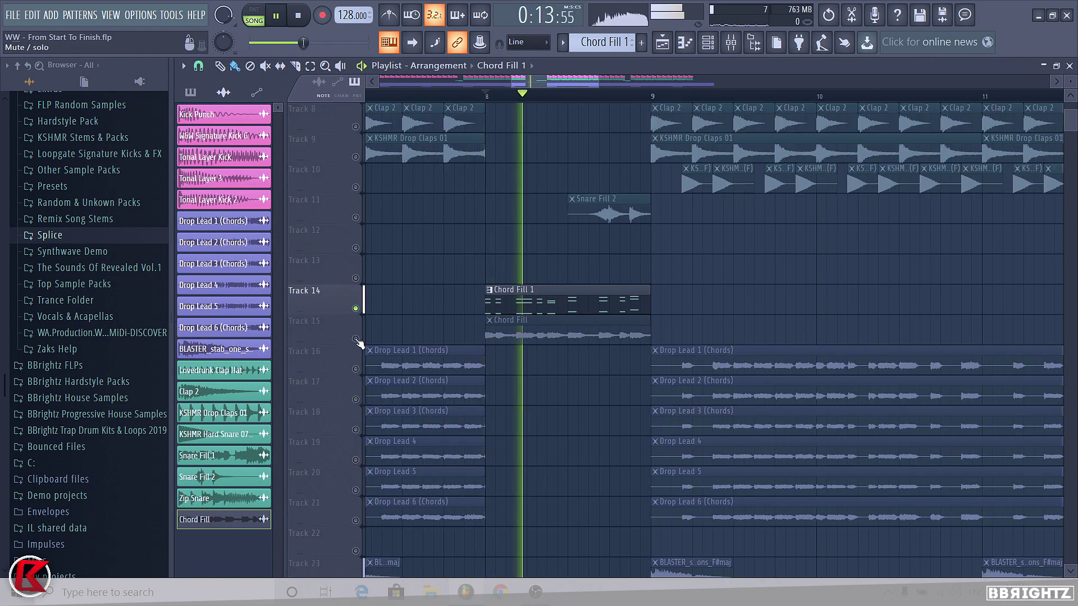
{"action": "key", "text": "space"}
{"action": "left_click", "coordinate": [356, 338], "text": "ctrl"}
{"action": "key", "text": "space"}
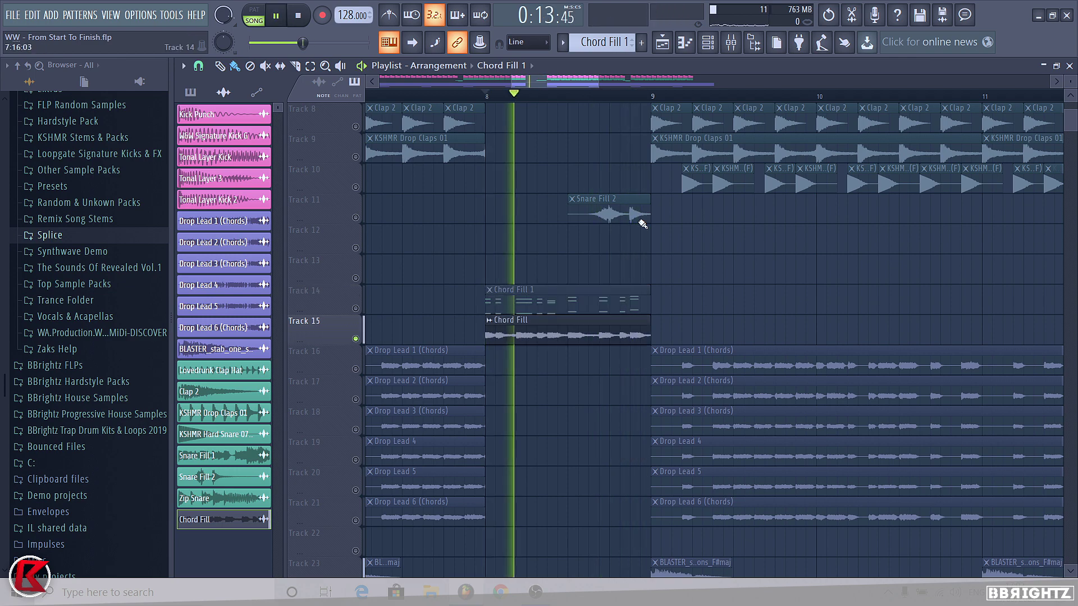
{"action": "key", "text": "space"}
- Check the soloed Chord Fill in the mixer during playback, and unmute Track 14 alongside Track 15 in the playlist
{"action": "left_click", "coordinate": [730, 43]}
{"action": "key", "text": "space"}
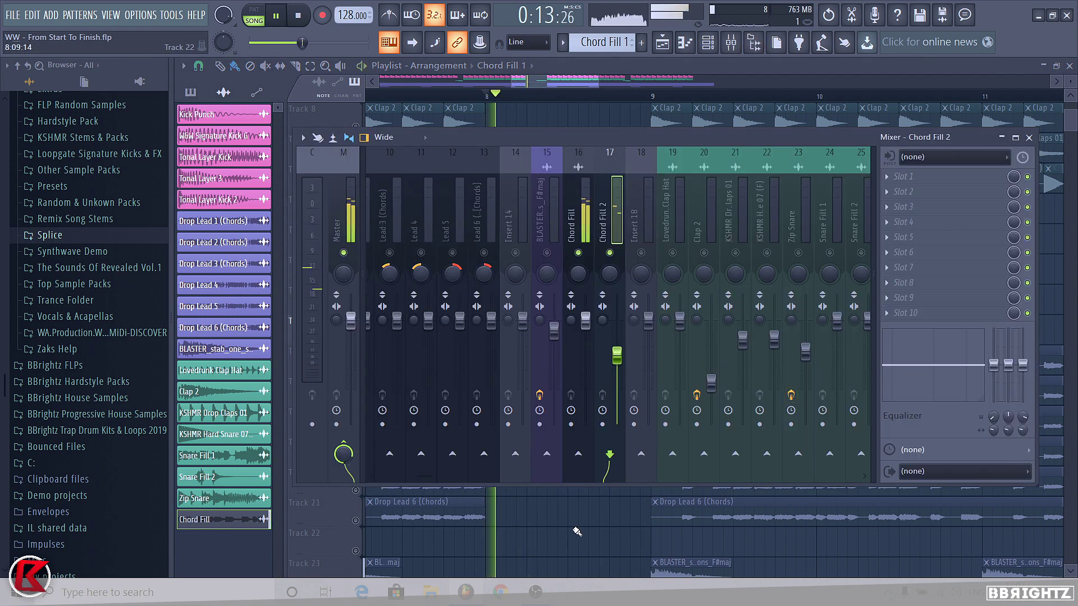
{"action": "key", "text": "F9"}
{"action": "key", "text": "space"}
{"action": "key", "text": "space"}
{"action": "left_click", "coordinate": [355, 308]}
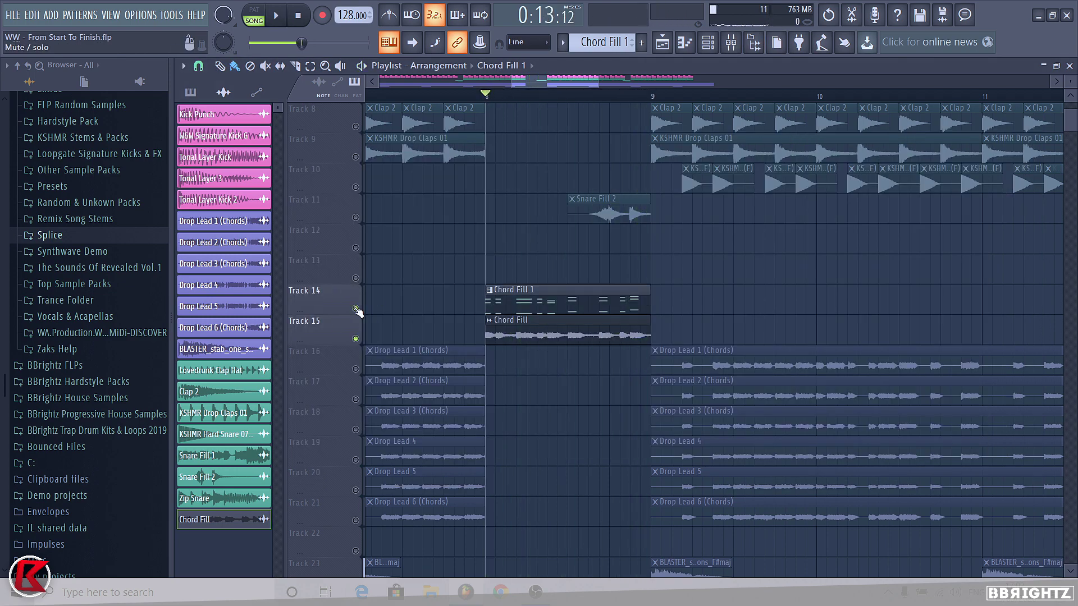
- Play both chord fill layers together and lower the Chord Fill mixer track to about -2.5 dB
{"action": "key", "text": "F9"}
{"action": "key", "text": "space"}
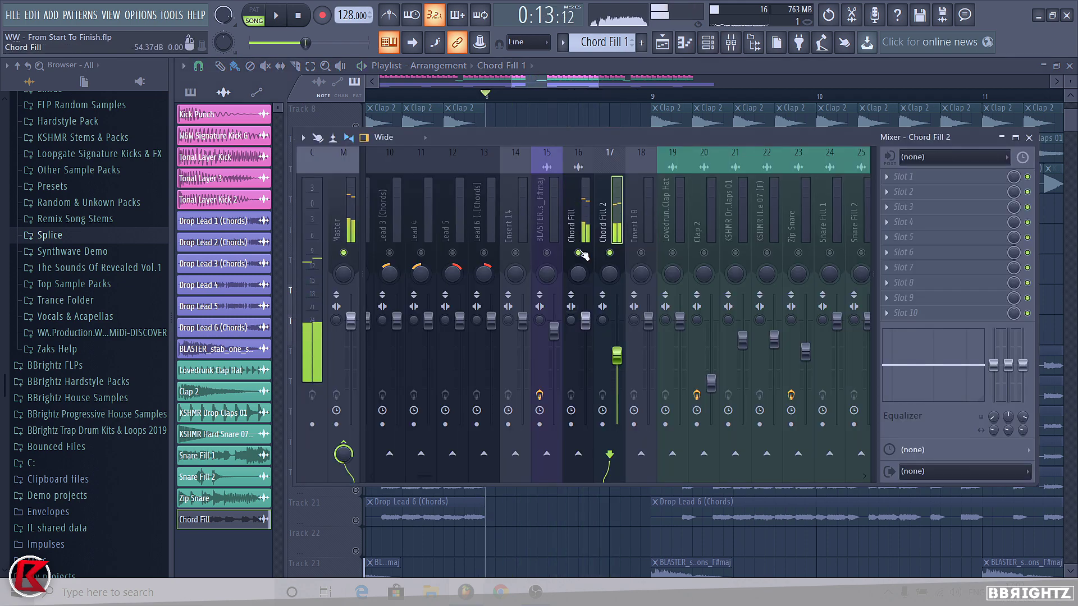
{"action": "key", "text": "space"}
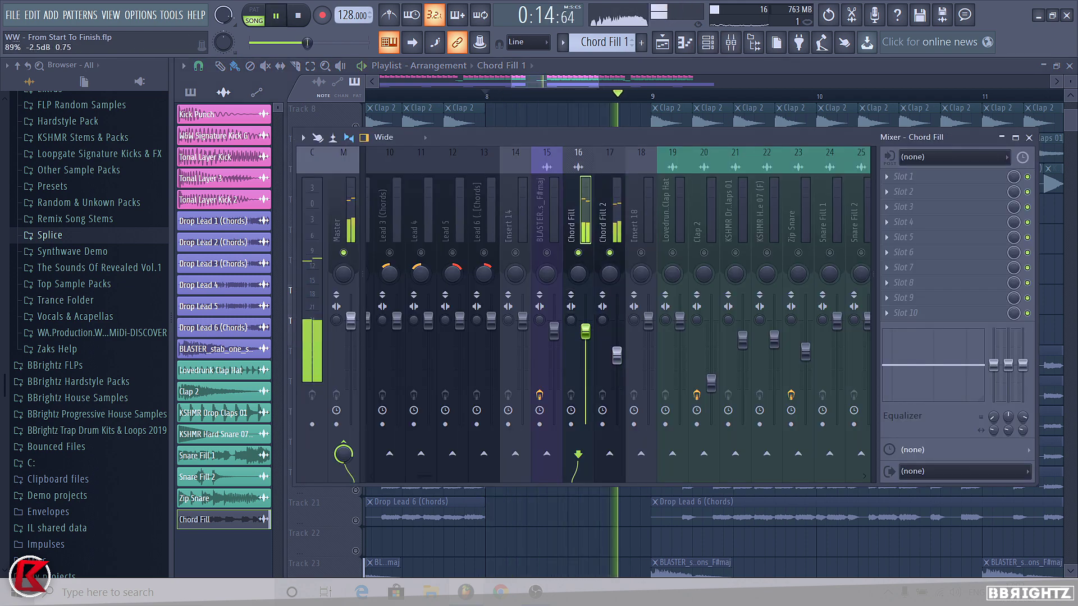
- Stop playback and add Fruity Parametric EQ 2 to the first effect slot of the Chord Fill mixer track
{"action": "key", "text": "space"}
{"action": "right_click", "coordinate": [620, 273]}
{"action": "left_click", "coordinate": [579, 252]}
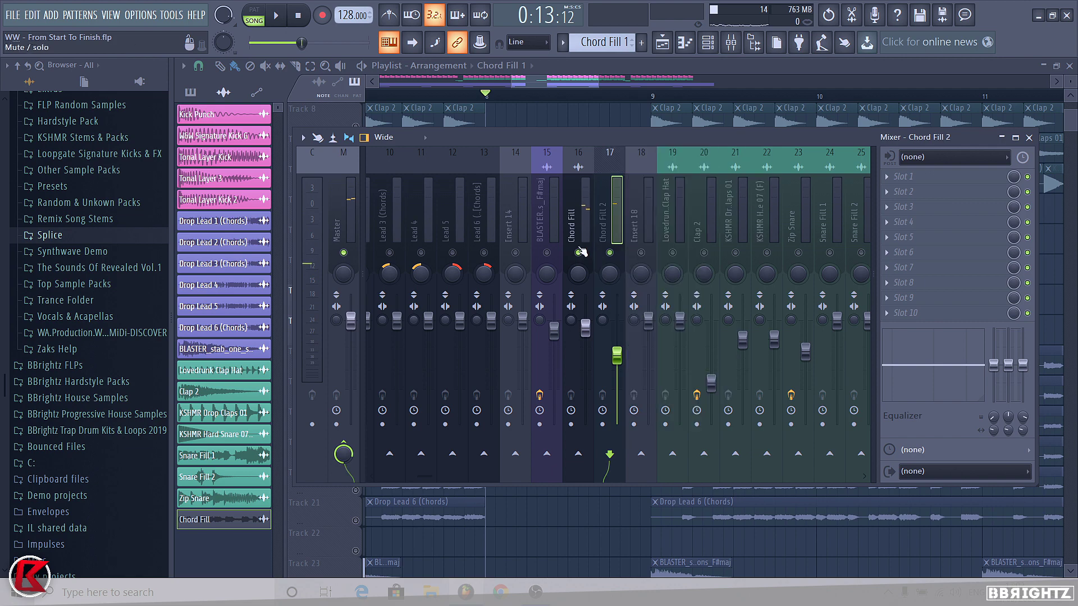
{"action": "left_click", "coordinate": [921, 177]}
{"action": "left_click", "coordinate": [717, 165]}
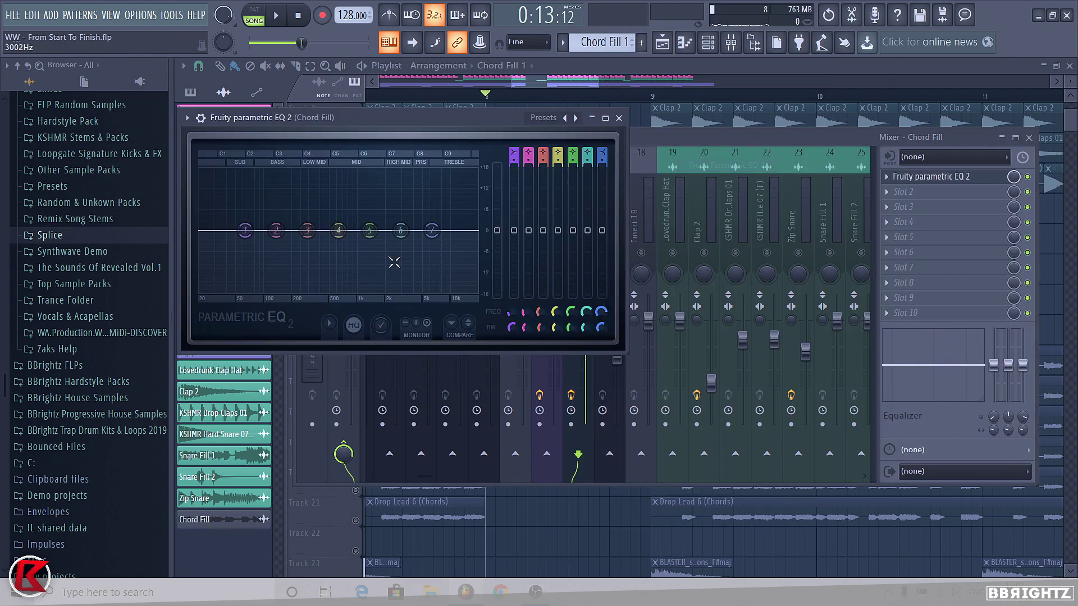
- Cut the Chord Fill's low end with the EQ's band 1 low shelf at about 72 Hz while previewing the fill
{"action": "key", "text": "space"}
{"action": "left_click_drag", "start_coordinate": [245, 230], "coordinate": [247, 248]}
{"action": "key", "text": "space"}
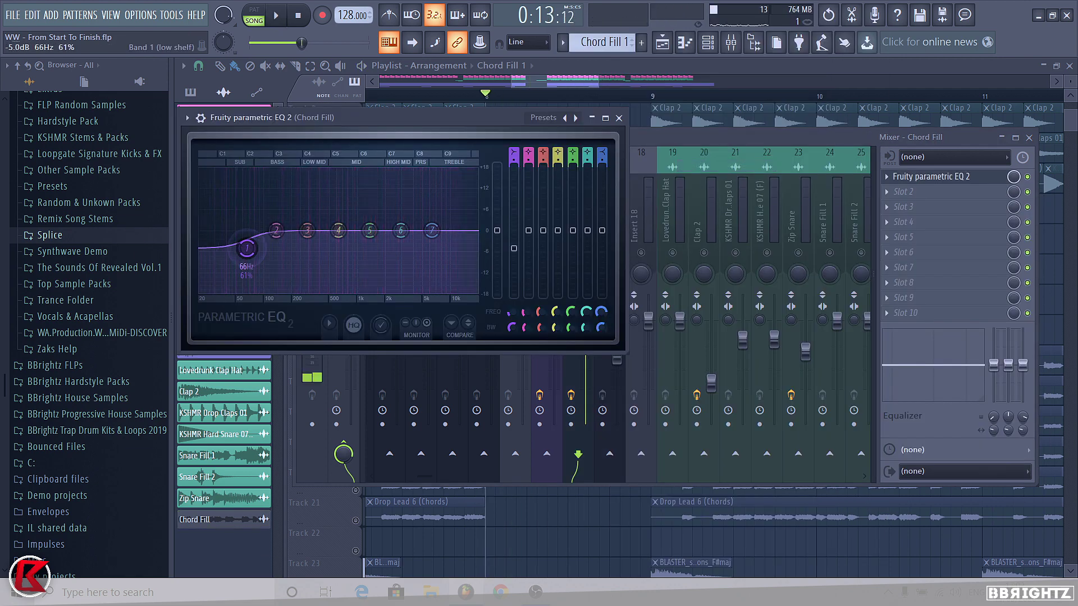
{"action": "key", "text": "space"}
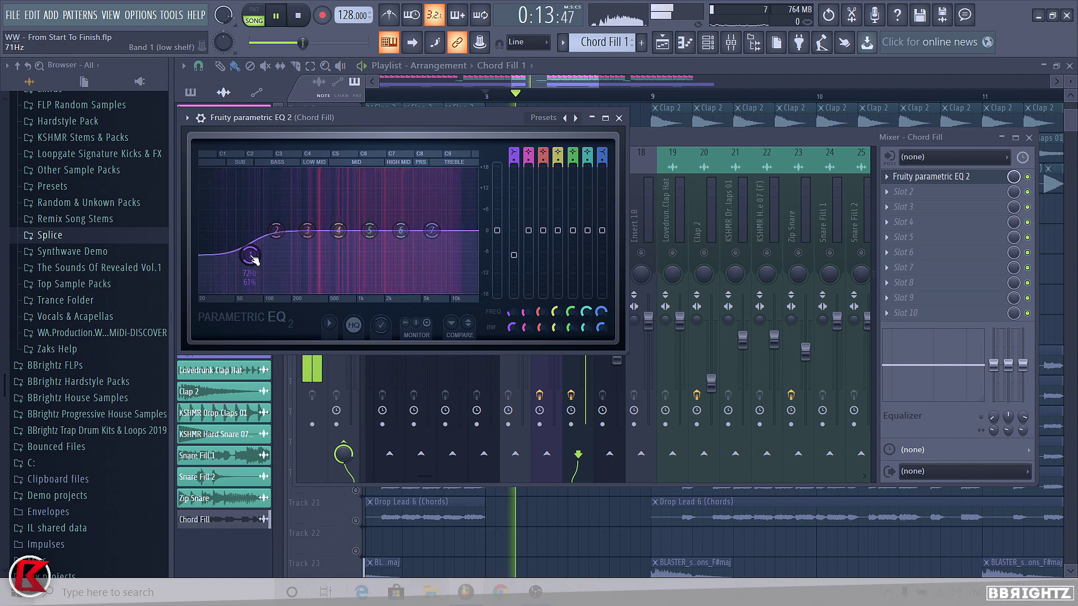
{"action": "key", "text": "space"}
{"action": "left_click", "coordinate": [618, 118]}
- Play both fill layers, setting Chord Fill to about -2.3 dB and slightly raising Chord Fill 2
{"action": "key", "text": "space"}
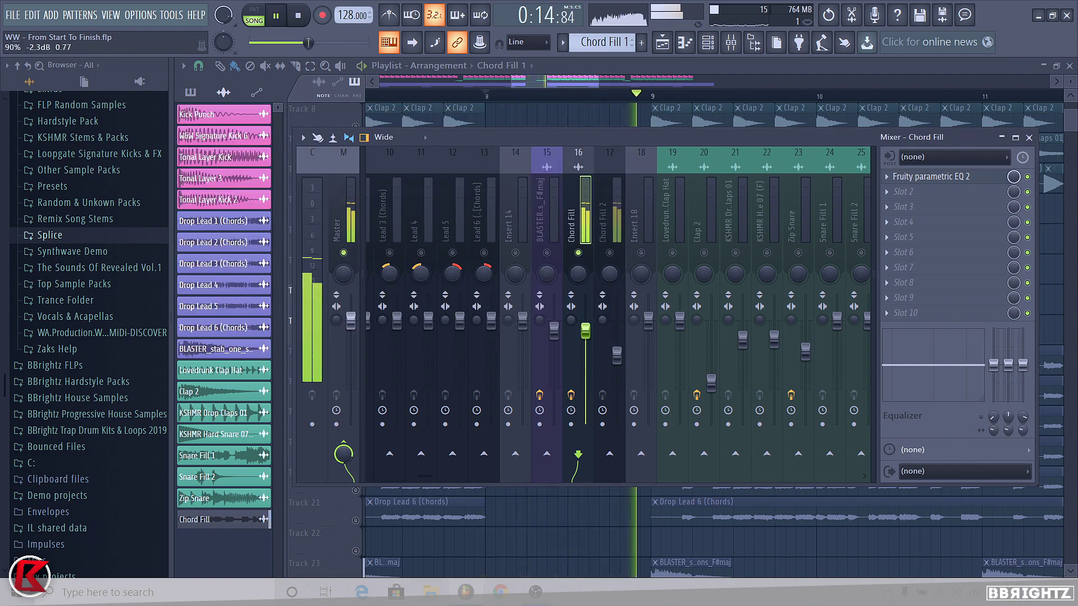
{"action": "left_click", "coordinate": [622, 251]}
{"action": "key", "text": "space"}
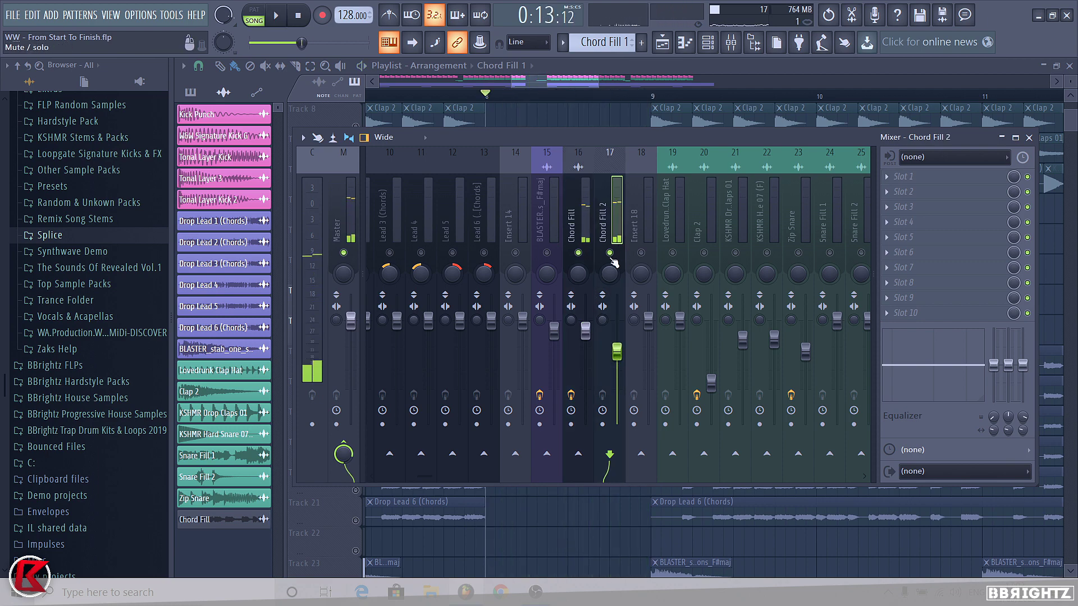
- Add Fruity Stereo Enhancer to slot 4 of Chord Fill 2 with 44% separation, and set the track volume to about -7.5 dB
{"action": "left_click", "coordinate": [905, 221]}
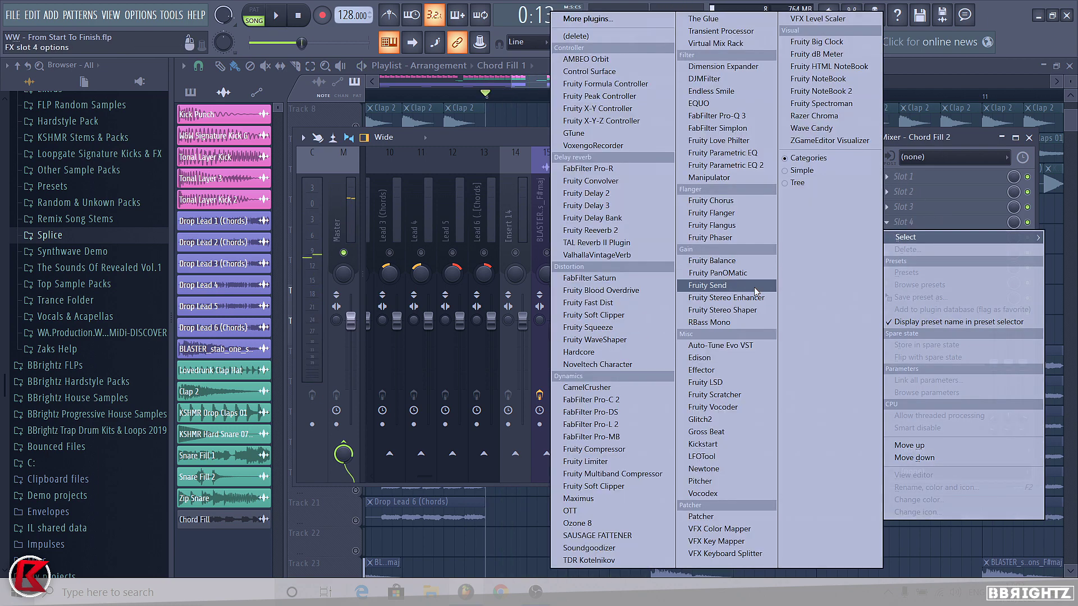
{"action": "left_click", "coordinate": [727, 297]}
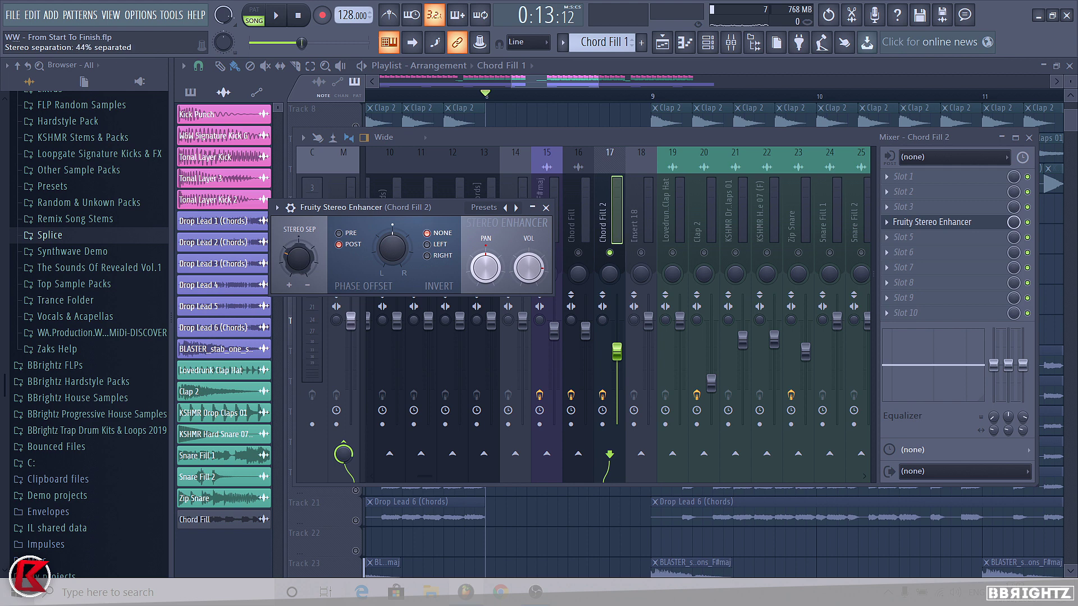
{"action": "key", "text": "space"}
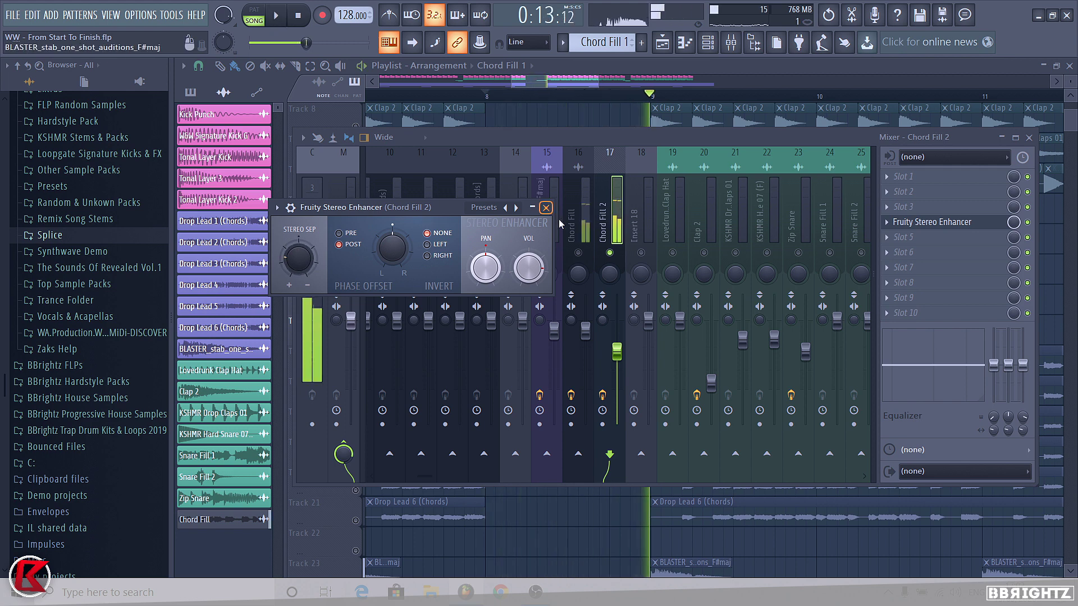
{"action": "left_click", "coordinate": [545, 207]}
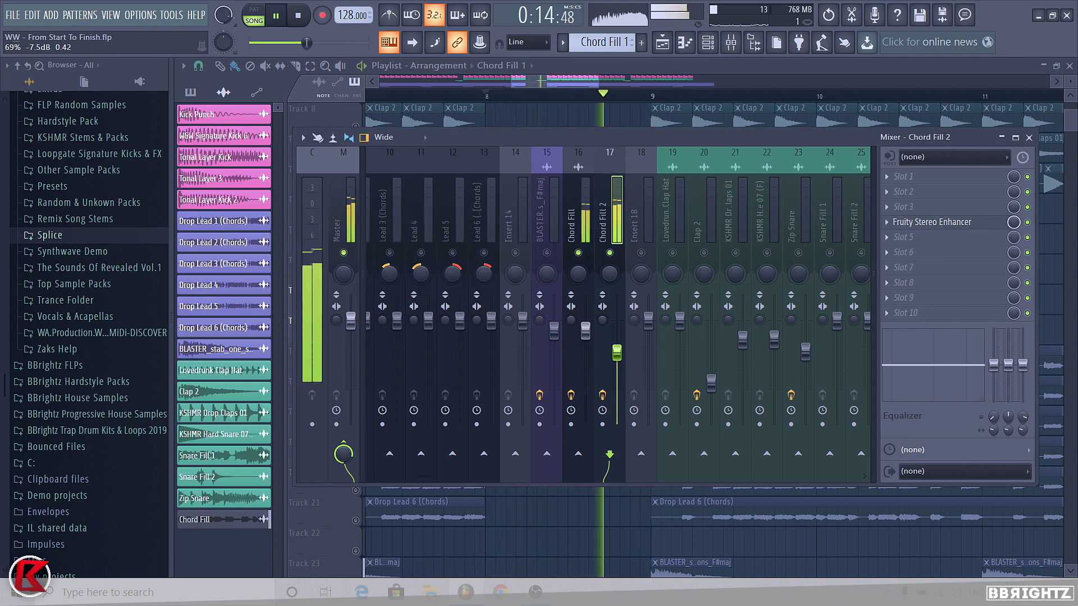
{"action": "key", "text": "space"}
- Return to the playlist and unsolo the chord fill tracks so that all tracks are active
{"action": "key", "text": "F9"}
{"action": "scroll", "coordinate": [802, 432], "scroll_direction": "down", "scroll_amount": 3}
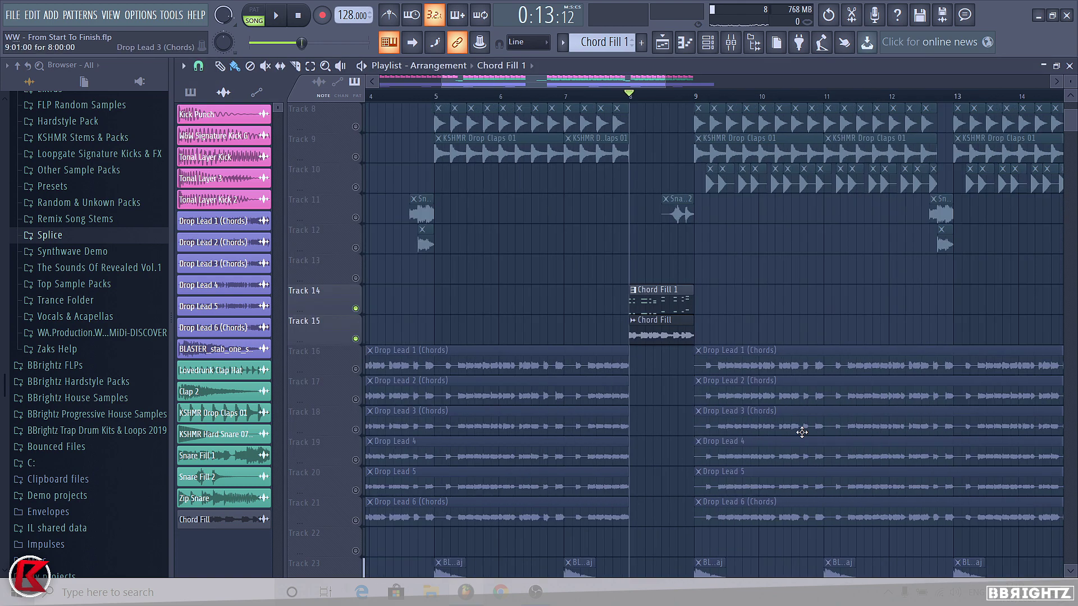
{"action": "scroll", "coordinate": [521, 293], "scroll_direction": "down", "scroll_amount": 3}
{"action": "right_click", "coordinate": [355, 187]}
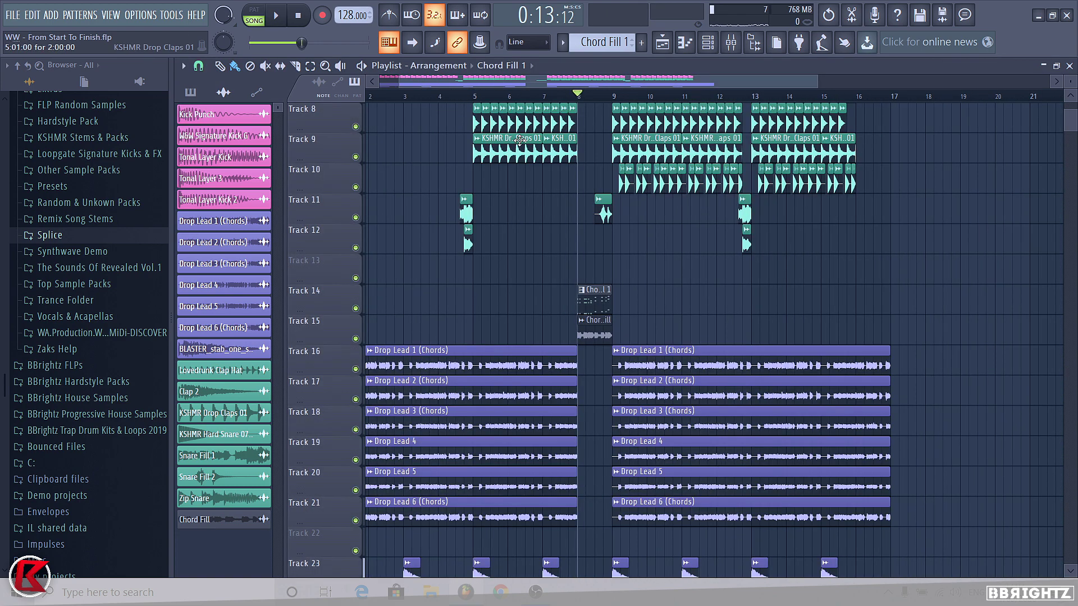
- Play the full arrangement from bar 5 through the chord fill and save the project
{"action": "left_click", "coordinate": [478, 96]}
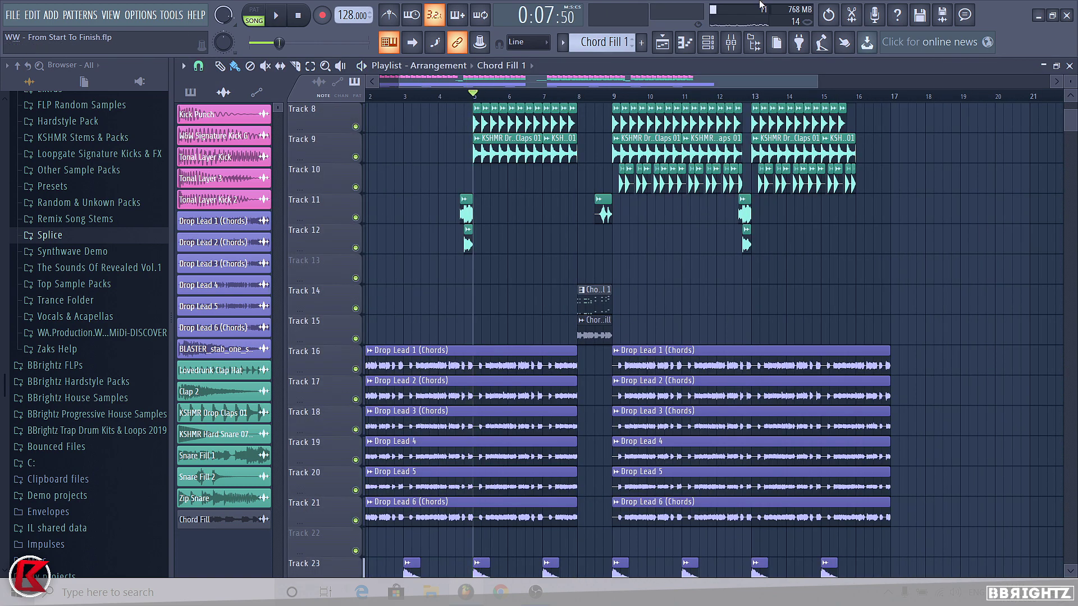
{"action": "left_click", "coordinate": [731, 43]}
{"action": "key", "text": "F9"}
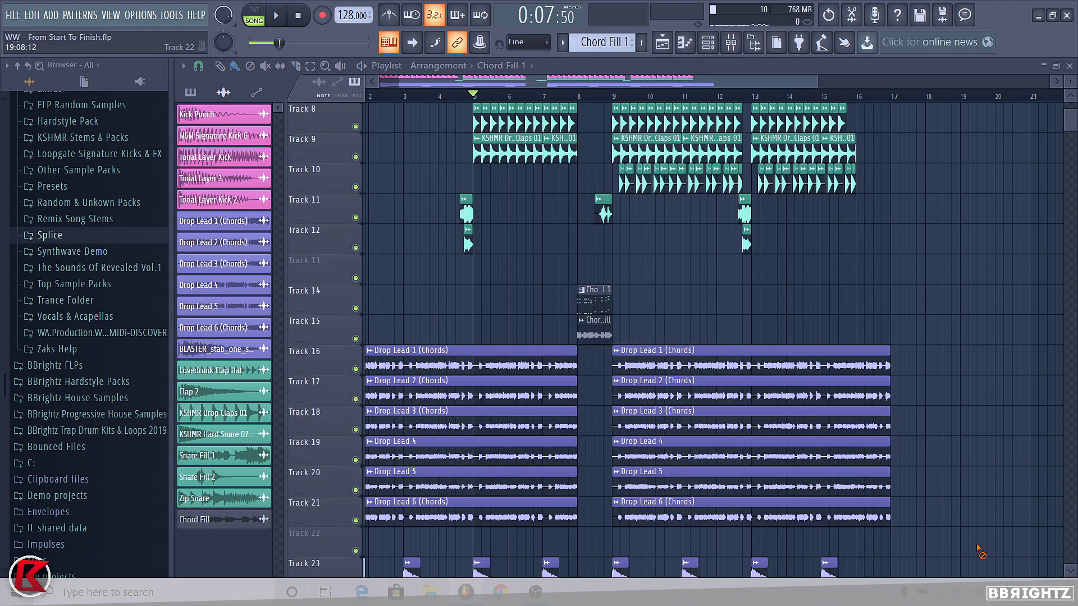
{"action": "key", "text": "space"}
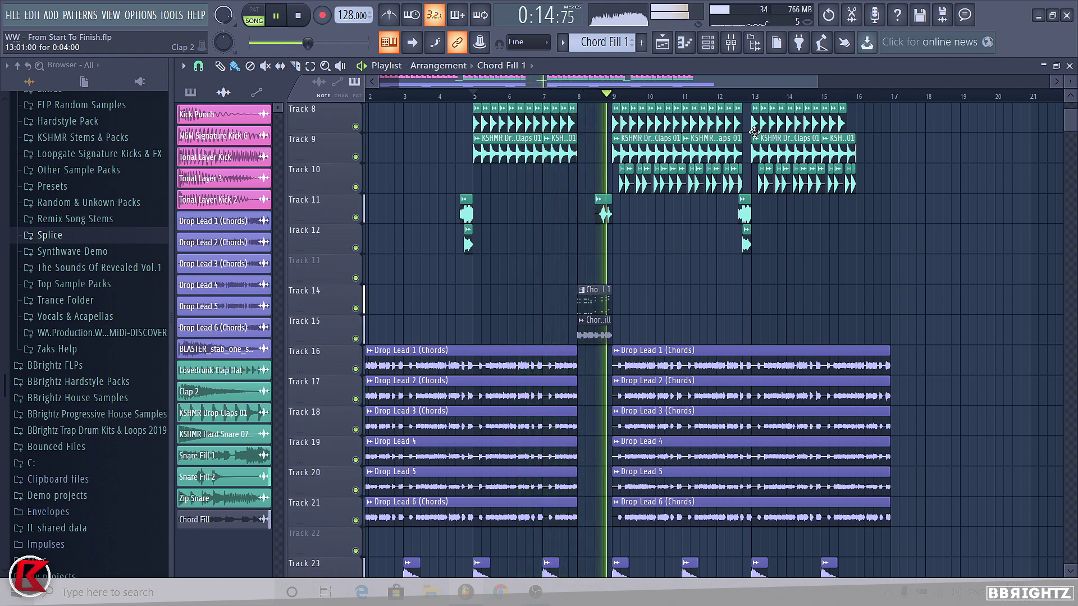
{"action": "key", "text": "space"}
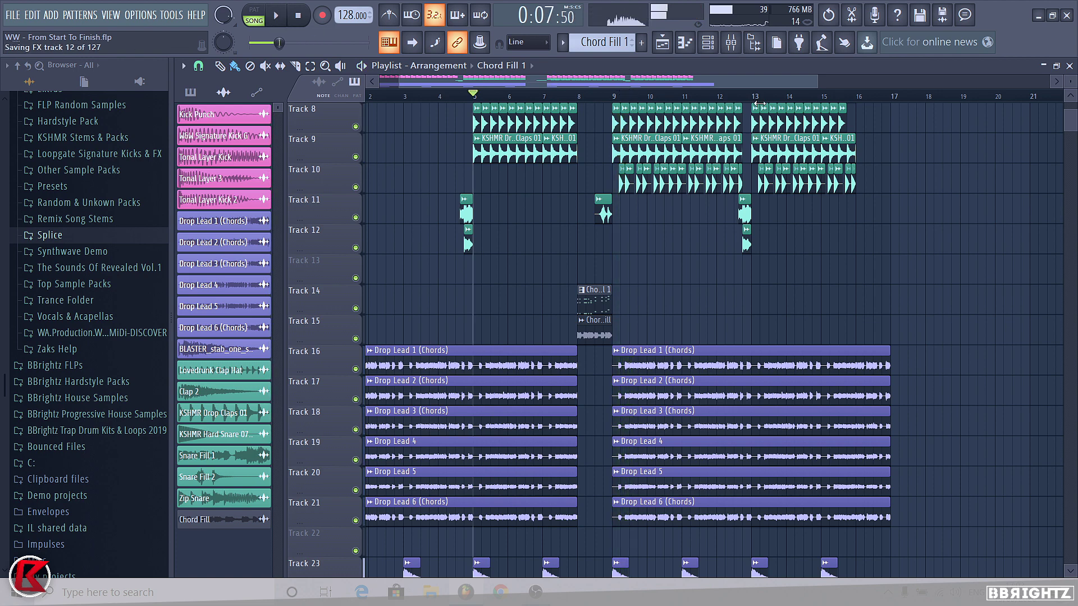
- Play the drop from bar 9 and raise the KSHMR Hard Snare 07 mixer track to about -2.3 dB
{"action": "scroll", "coordinate": [657, 324], "scroll_direction": "up", "scroll_amount": 2}
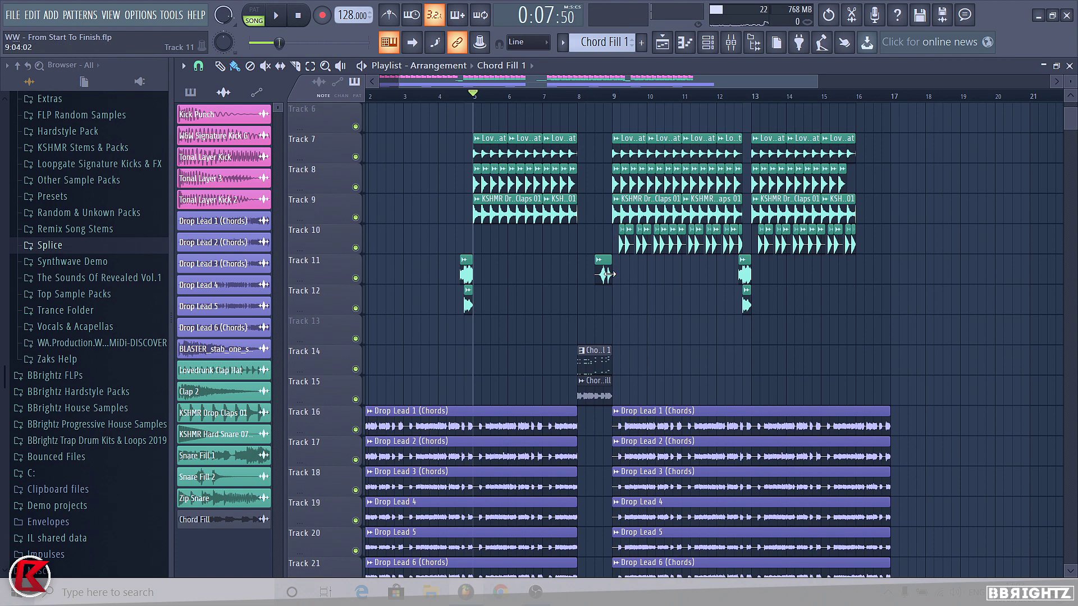
{"action": "scroll", "coordinate": [498, 204], "scroll_direction": "up", "scroll_amount": 3, "text": "ctrl"}
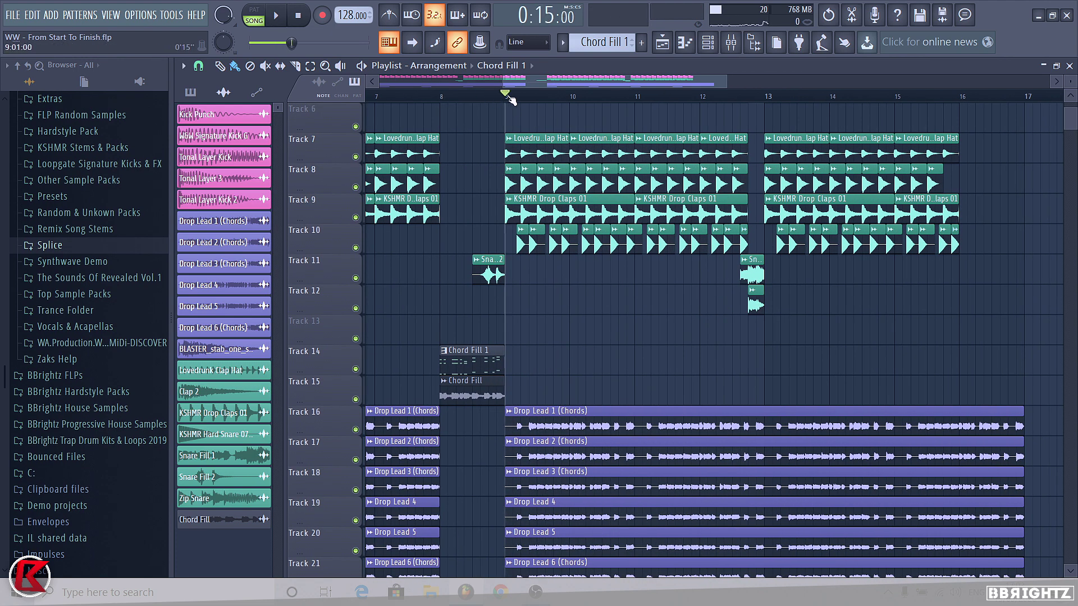
{"action": "left_click", "coordinate": [730, 42]}
{"action": "key", "text": "space"}
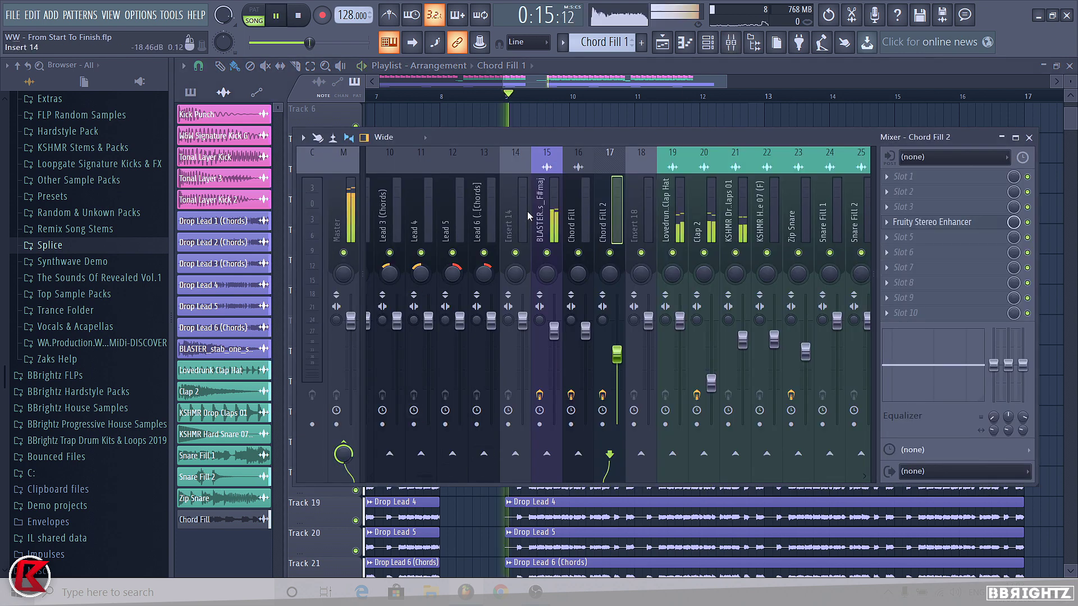
{"action": "left_click_drag", "start_coordinate": [494, 339], "coordinate": [493, 330]}
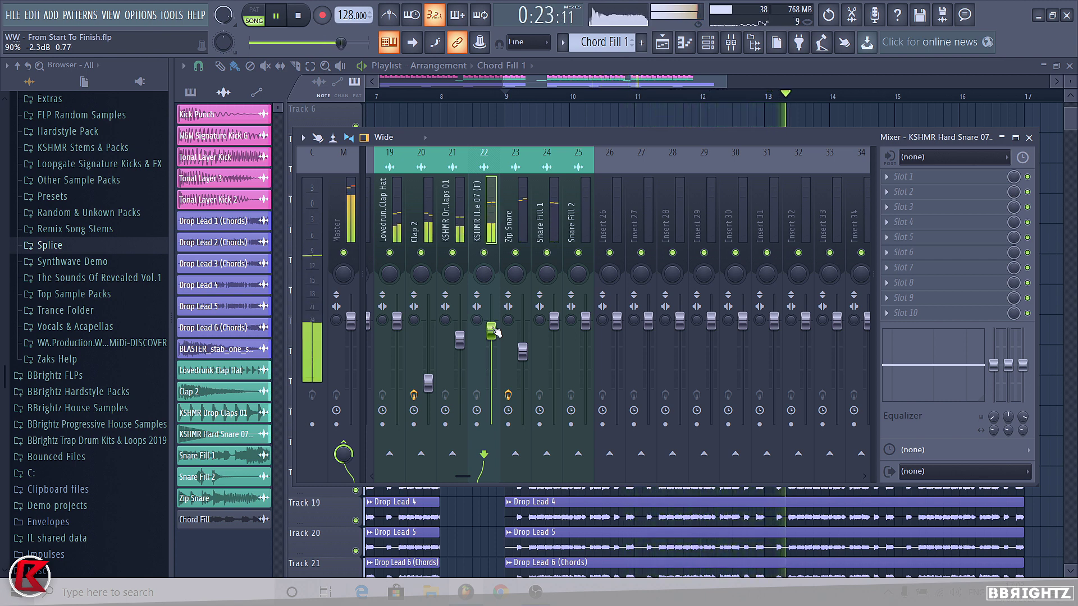
- Close the mixer and review the second half of the drop in the playlist during playback
{"action": "right_click", "coordinate": [481, 509]}
{"action": "scroll", "coordinate": [508, 370], "scroll_direction": "down", "scroll_amount": 4}
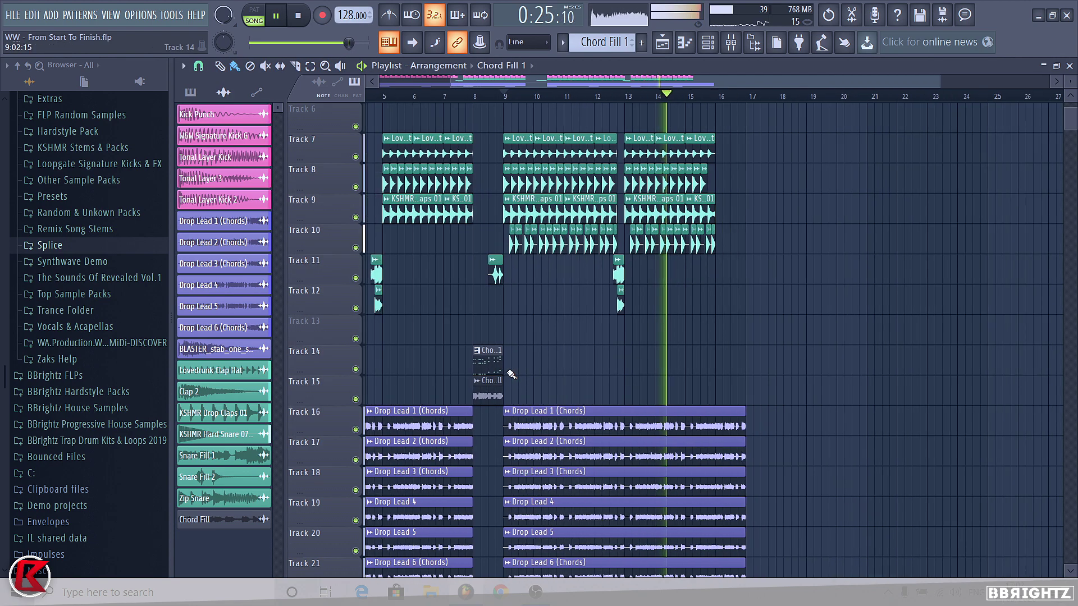
{"action": "scroll", "coordinate": [873, 379], "scroll_direction": "down", "scroll_amount": 1}
{"action": "scroll", "coordinate": [873, 378], "scroll_direction": "down", "scroll_amount": 4}
{"action": "scroll", "coordinate": [683, 305], "scroll_direction": "up", "scroll_amount": 5}
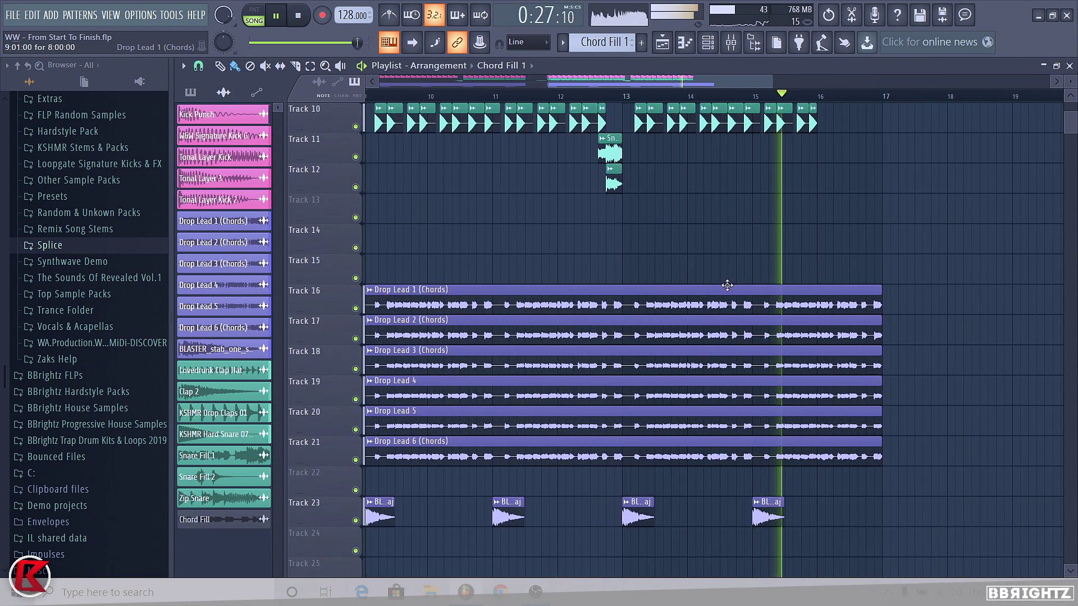
{"action": "key", "text": "space"}
{"action": "scroll", "coordinate": [591, 247], "scroll_direction": "down", "scroll_amount": 4}
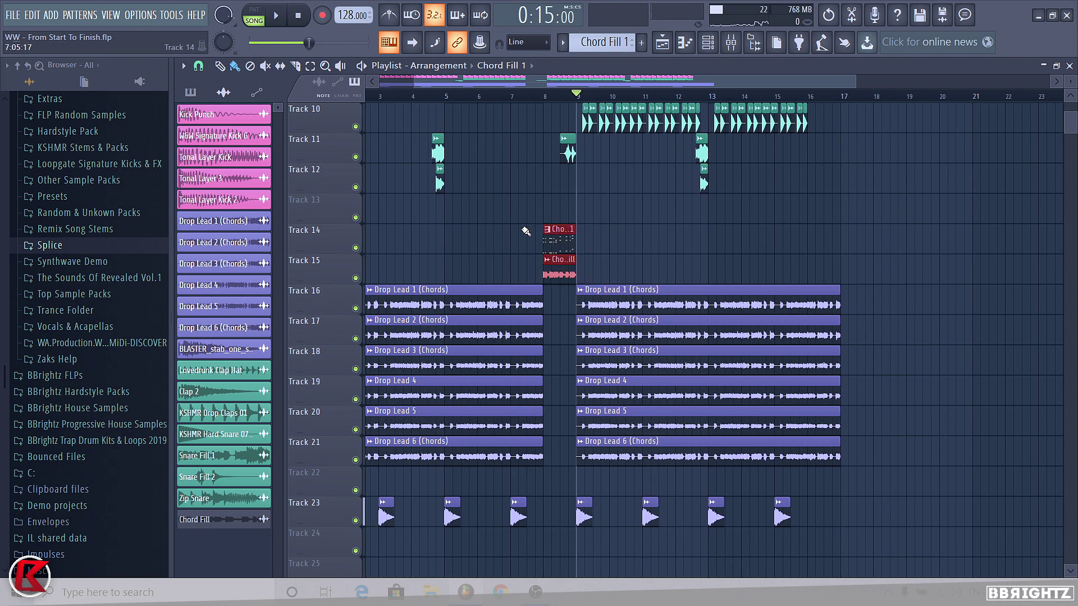
{"action": "scroll", "coordinate": [892, 261], "scroll_direction": "up", "scroll_amount": 3}
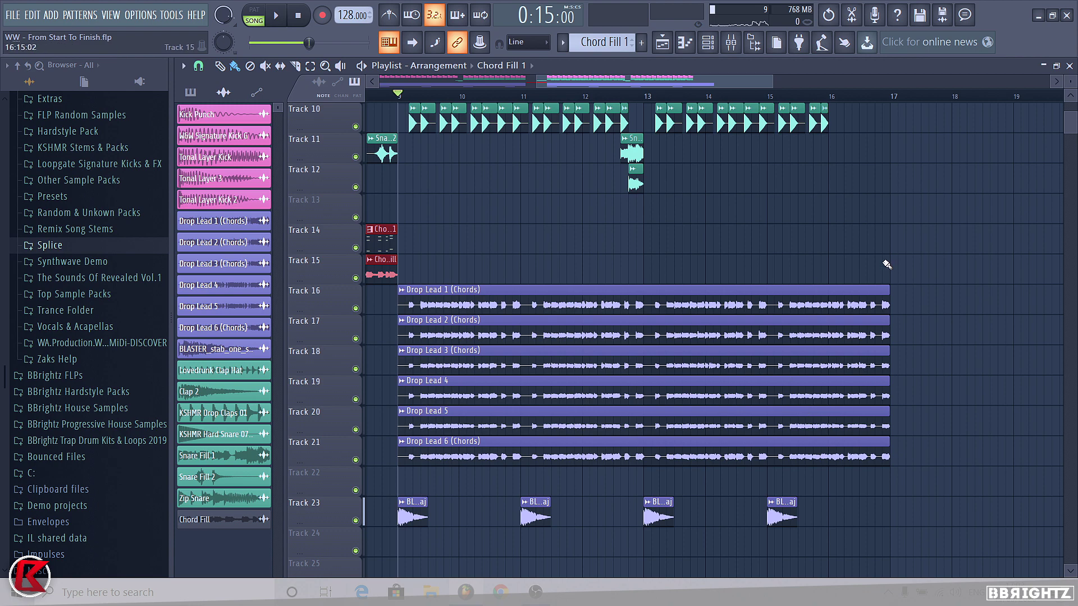
{"action": "scroll", "coordinate": [887, 264], "scroll_direction": "down", "scroll_amount": 3}
{"action": "left_click", "coordinate": [592, 244]}
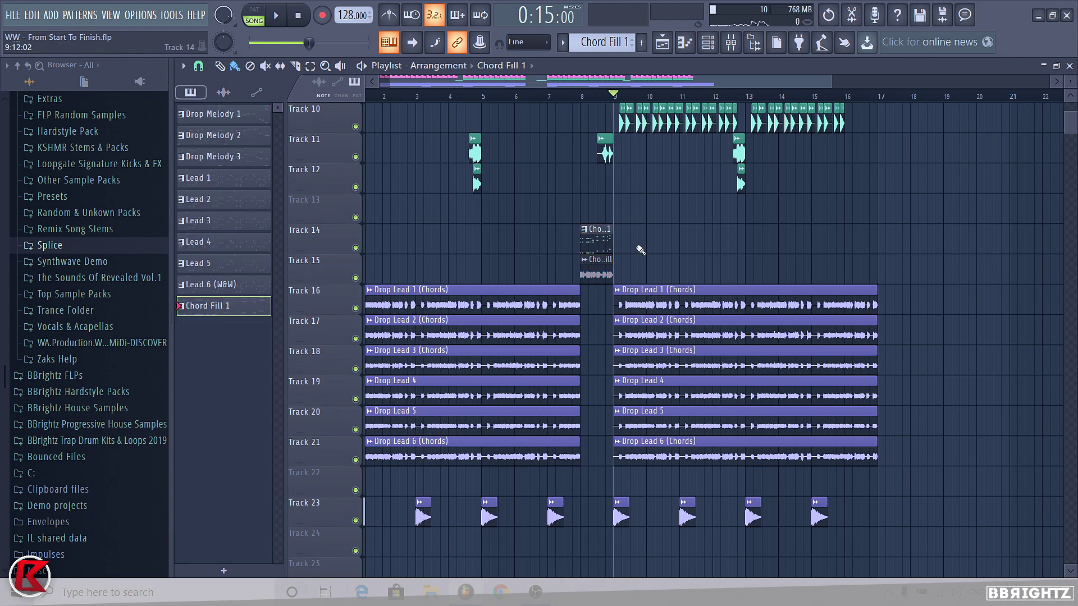
{"action": "scroll", "coordinate": [603, 275], "scroll_direction": "up", "scroll_amount": 3}
{"action": "left_click", "coordinate": [593, 261]}
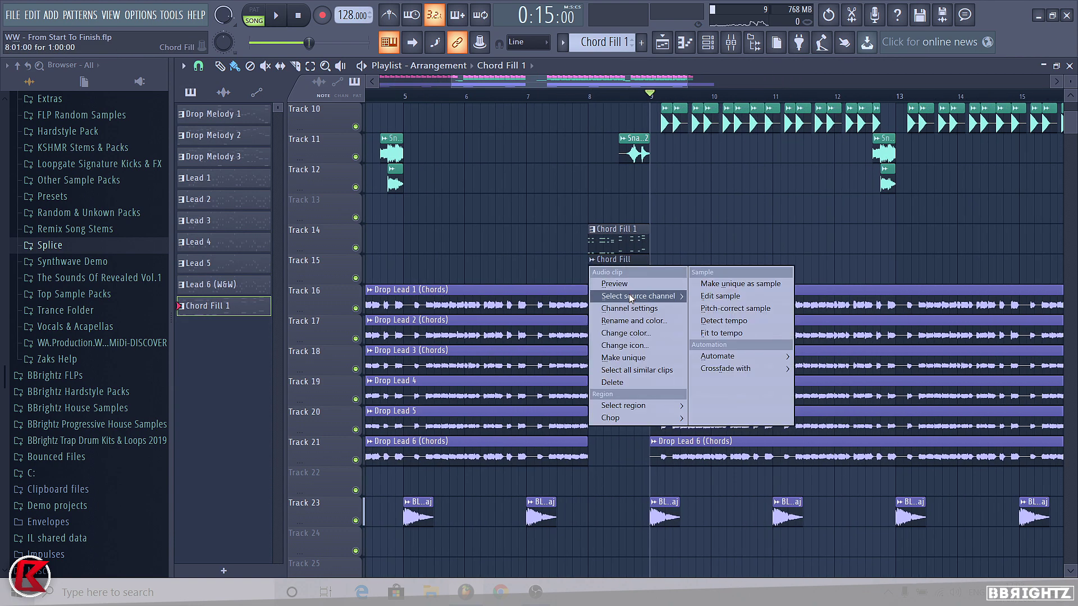
{"action": "left_click", "coordinate": [739, 257]}
{"action": "scroll", "coordinate": [514, 247], "scroll_direction": "down", "scroll_amount": 1}
{"action": "scroll", "coordinate": [752, 279], "scroll_direction": "down", "scroll_amount": 2}
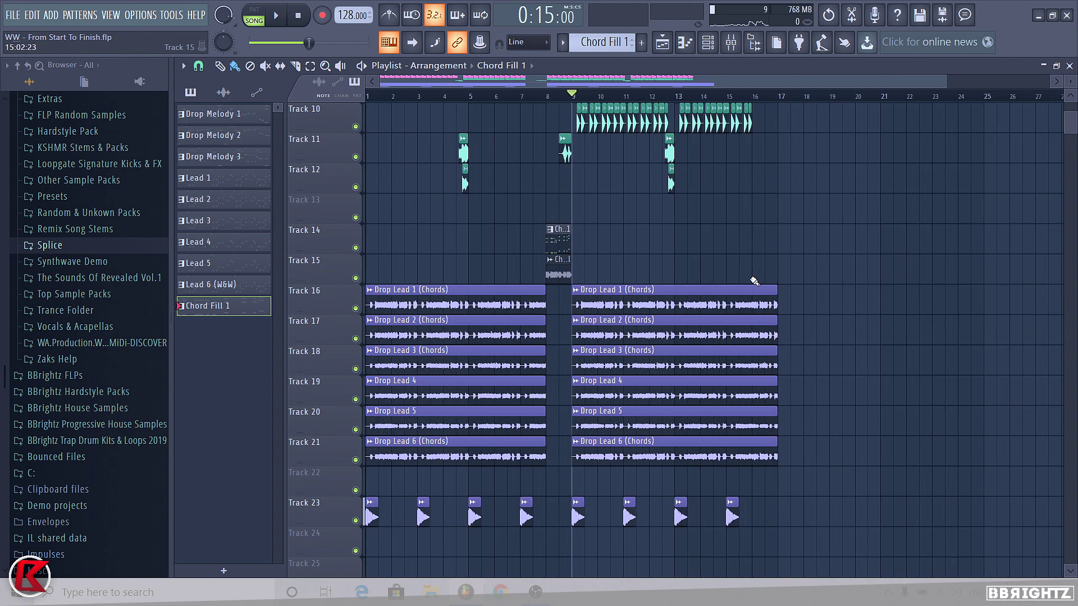
{"action": "scroll", "coordinate": [825, 370], "scroll_direction": "up", "scroll_amount": 3}
{"action": "scroll", "coordinate": [683, 240], "scroll_direction": "down", "scroll_amount": 2}
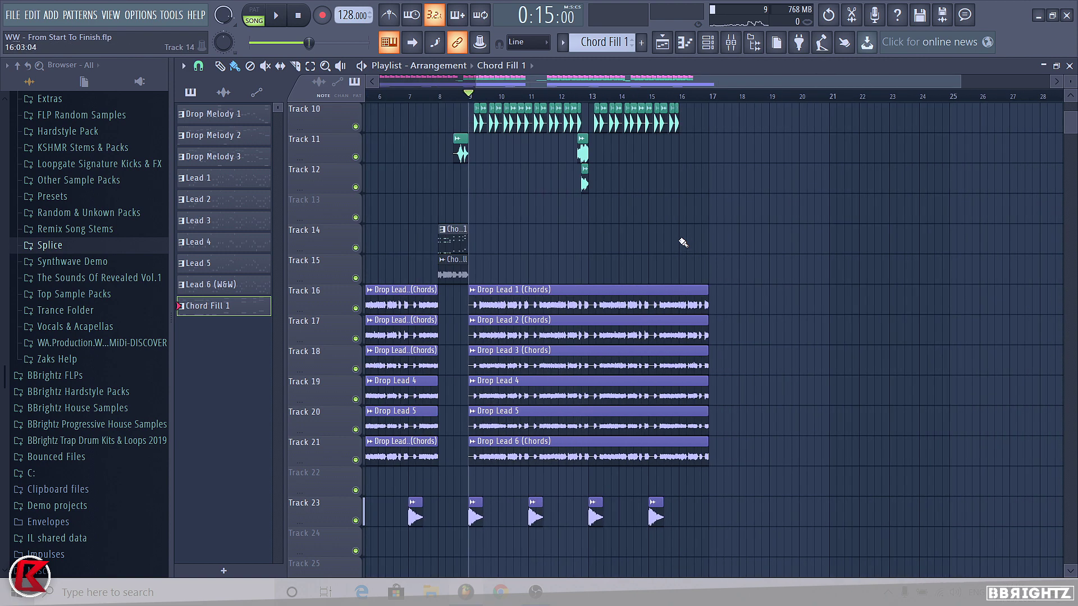